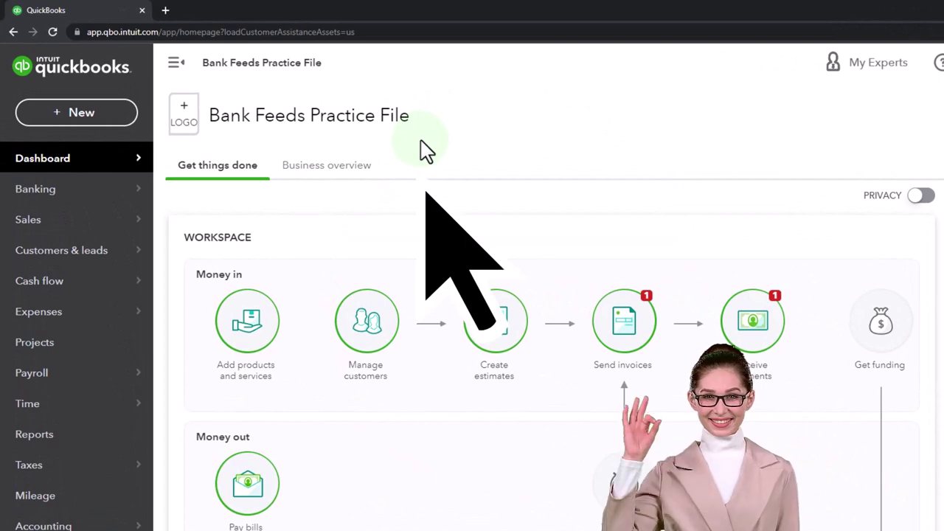
{"action": "left_click_drag", "start_coordinate": [941, 74], "coordinate": [375, 67]}
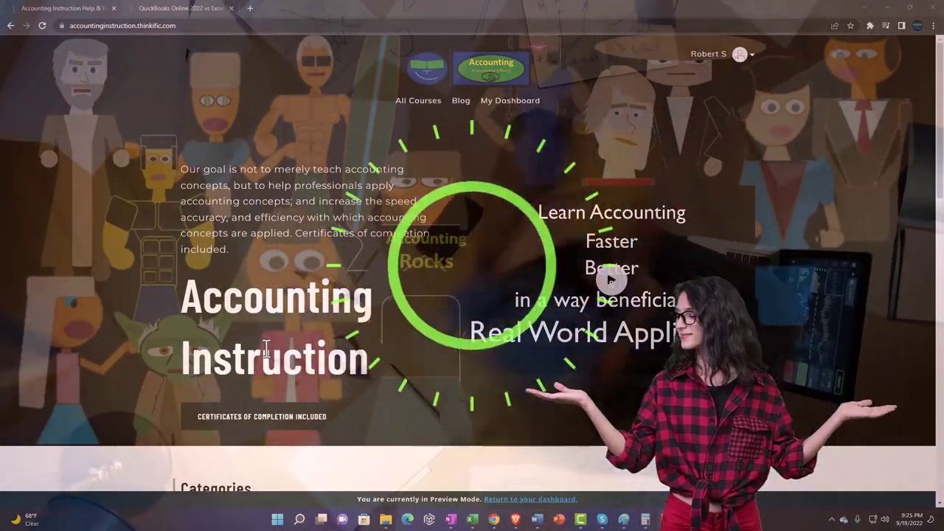
Browse the Accounting Instruction course categories and look through the lesson sections of the QuickBooks Online 2022 course.
{"action": "scroll", "coordinate": [130, 411], "scroll_direction": "down", "scroll_amount": 7}
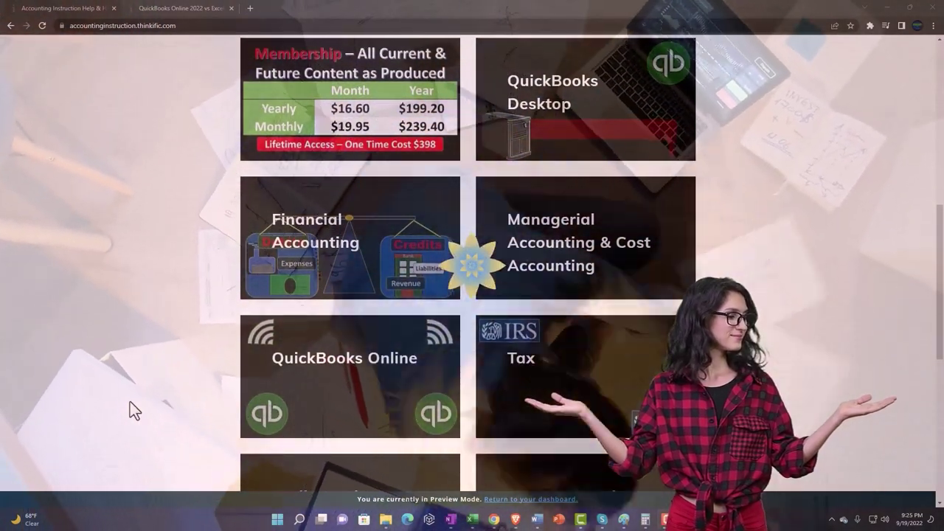
{"action": "scroll", "coordinate": [130, 411], "scroll_direction": "down", "scroll_amount": 5}
{"action": "scroll", "coordinate": [130, 404], "scroll_direction": "down", "scroll_amount": 1}
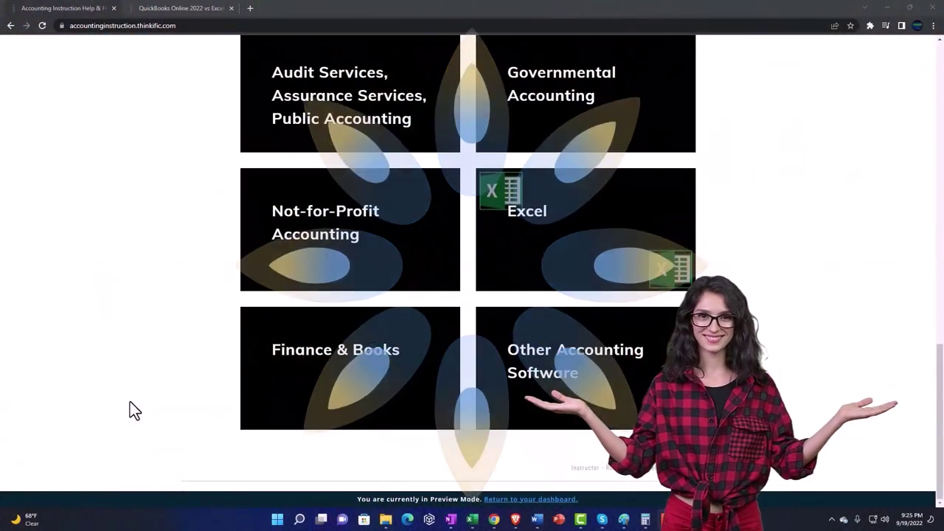
{"action": "left_click", "coordinate": [169, 11]}
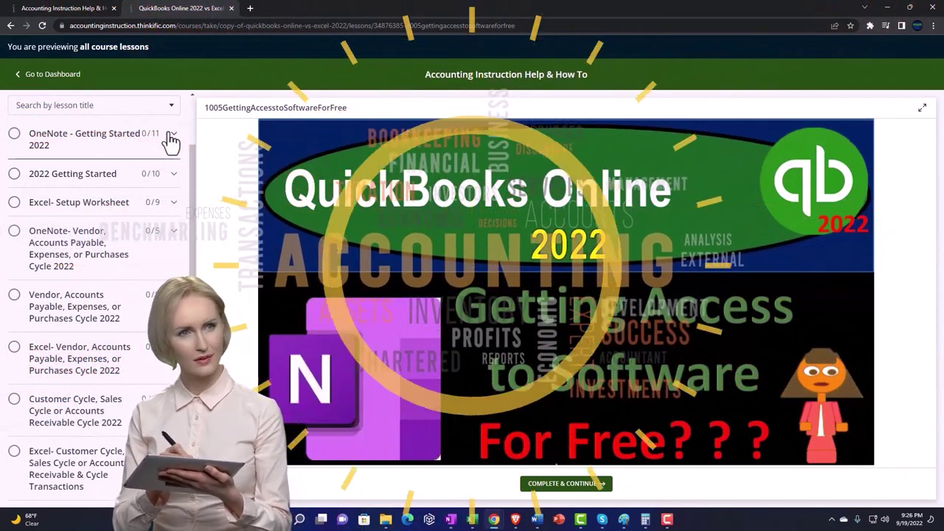
{"action": "left_click", "coordinate": [171, 136]}
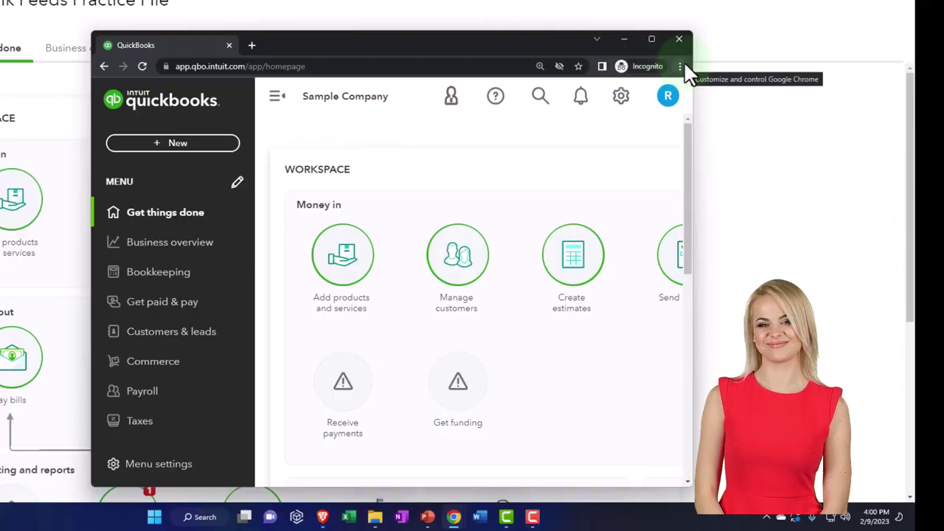
Examine the browser's option for opening a new incognito window.
{"action": "left_click", "coordinate": [681, 65]}
{"action": "left_click", "coordinate": [652, 115]}
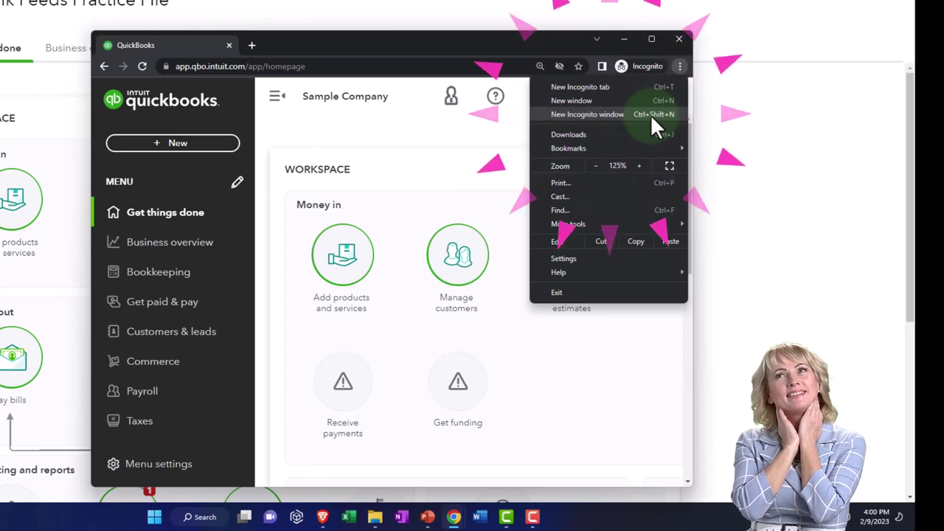
{"action": "left_click", "coordinate": [366, 129]}
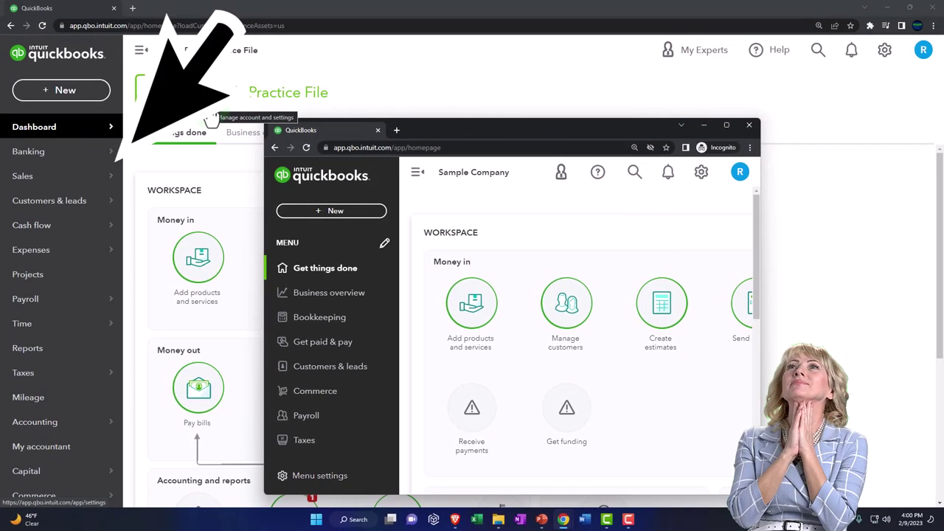
Review the Sample Company's settings list down to the accountant view option, close it and move the window aside.
{"action": "mouse_move", "coordinate": [116, 200]}
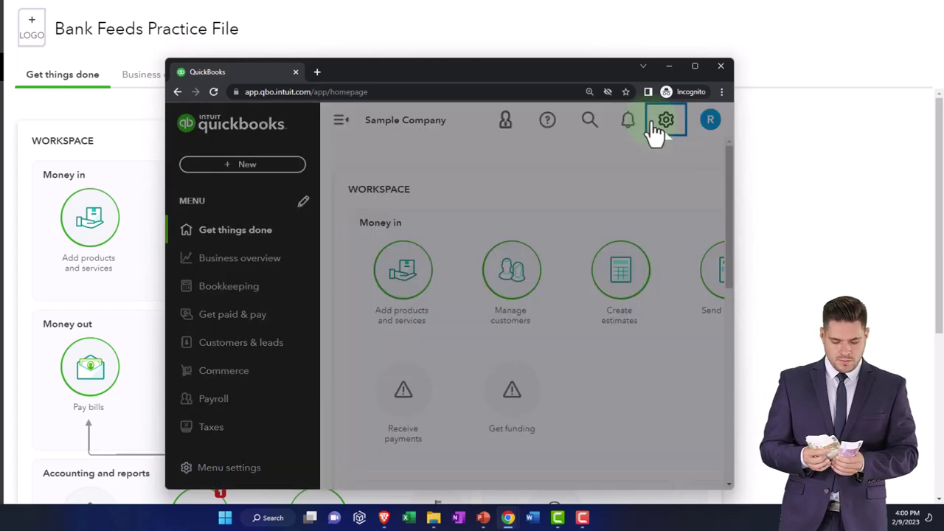
{"action": "left_click", "coordinate": [666, 119]}
{"action": "scroll", "coordinate": [641, 319], "scroll_direction": "down", "scroll_amount": 3}
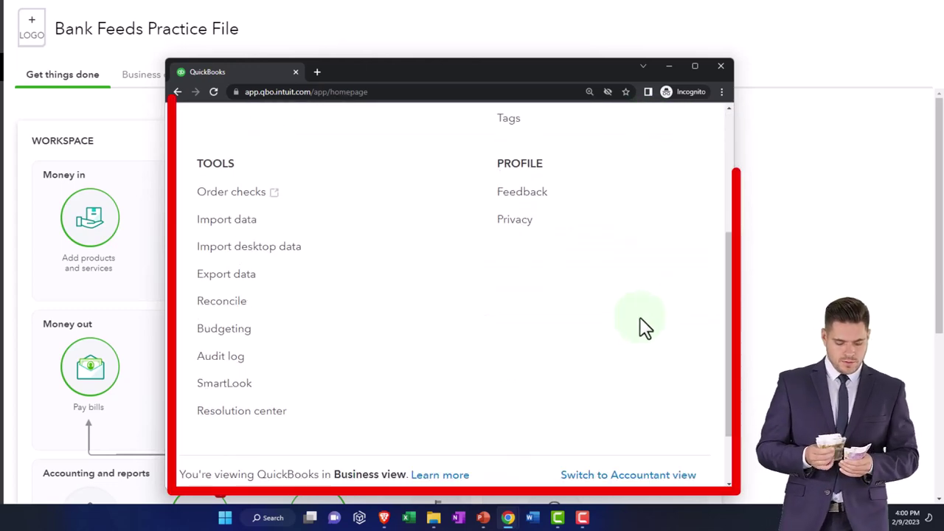
{"action": "scroll", "coordinate": [649, 414], "scroll_direction": "up", "scroll_amount": 3}
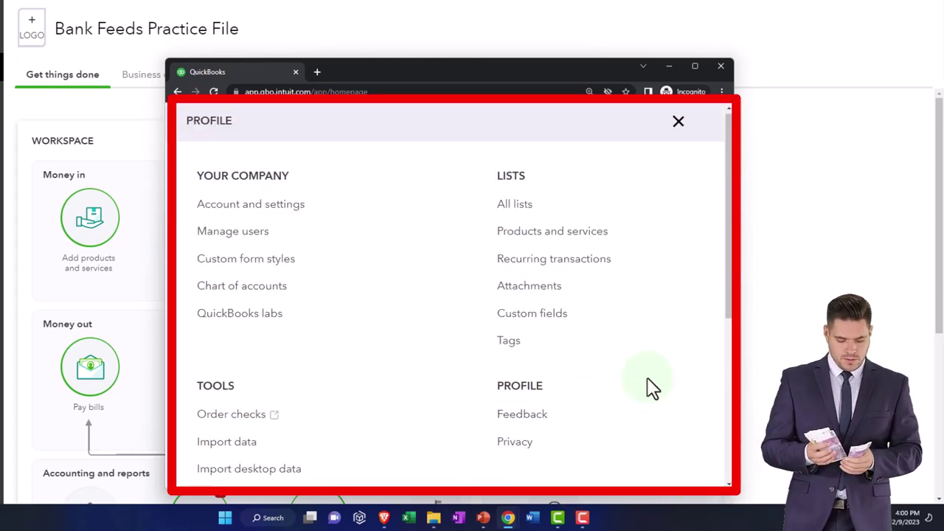
{"action": "left_click", "coordinate": [680, 124]}
{"action": "left_click_drag", "start_coordinate": [546, 70], "coordinate": [941, 295]}
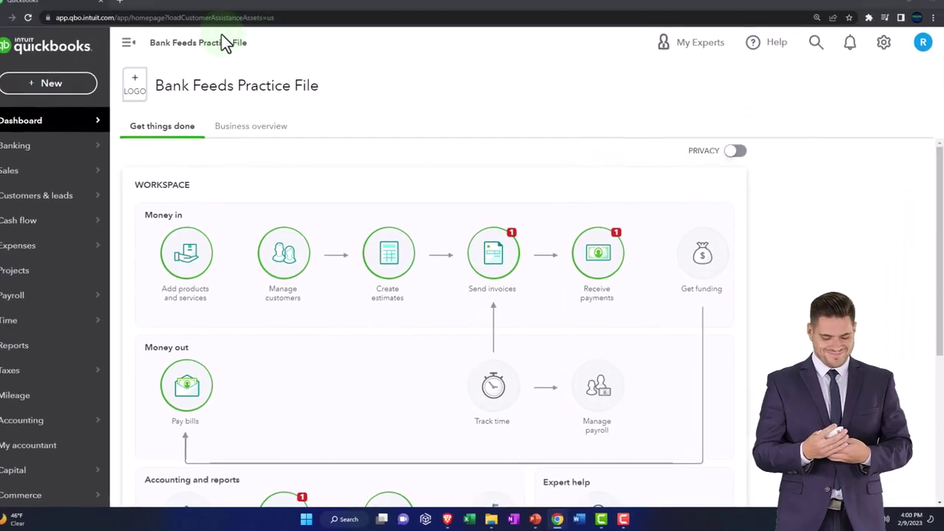
Duplicate the Bank Feeds Practice File browser tab twice.
{"action": "right_click", "coordinate": [114, 11]}
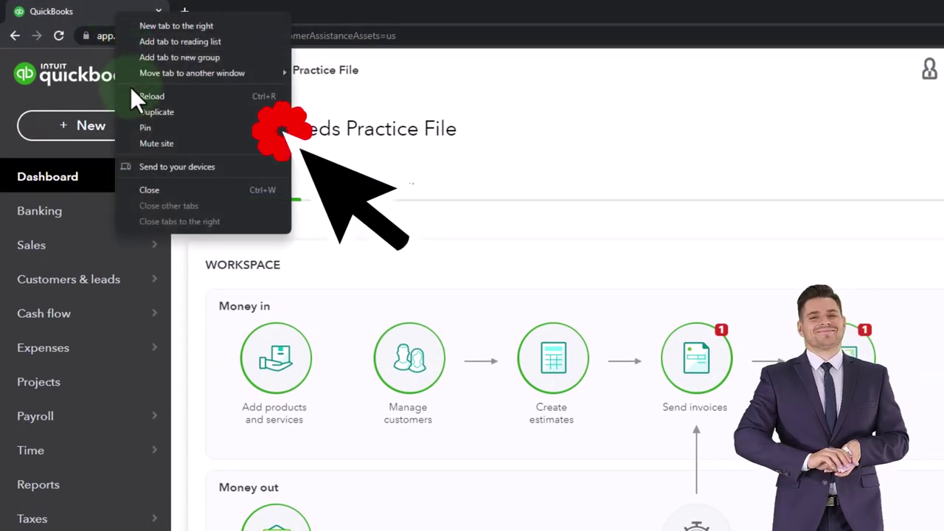
{"action": "left_click", "coordinate": [186, 117]}
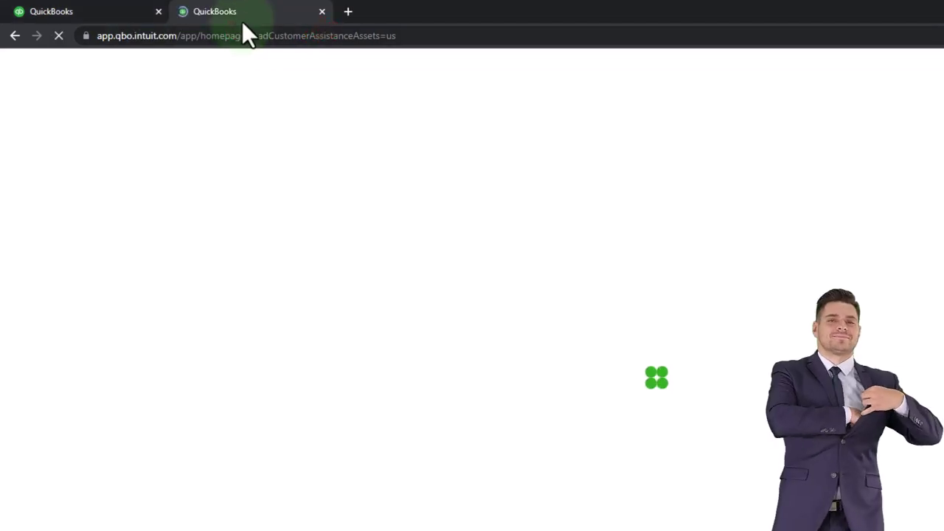
{"action": "right_click", "coordinate": [244, 13]}
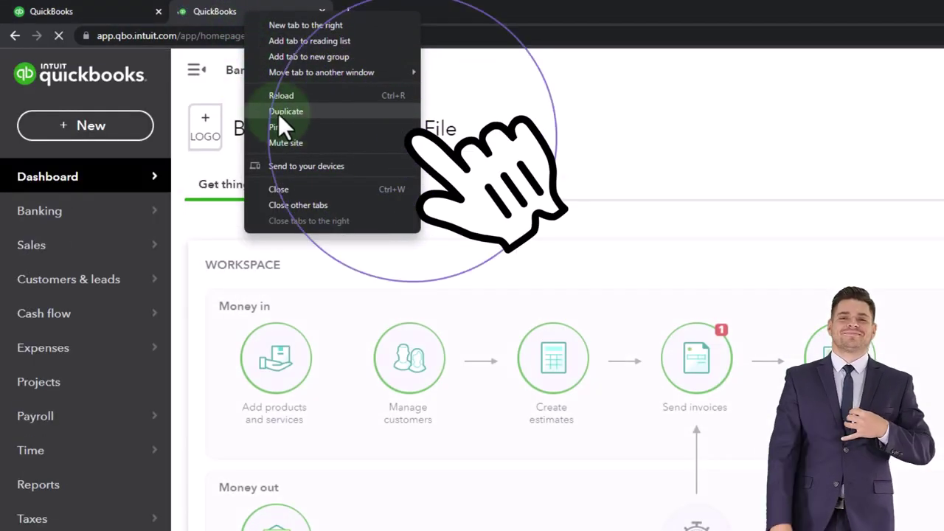
{"action": "left_click", "coordinate": [348, 113]}
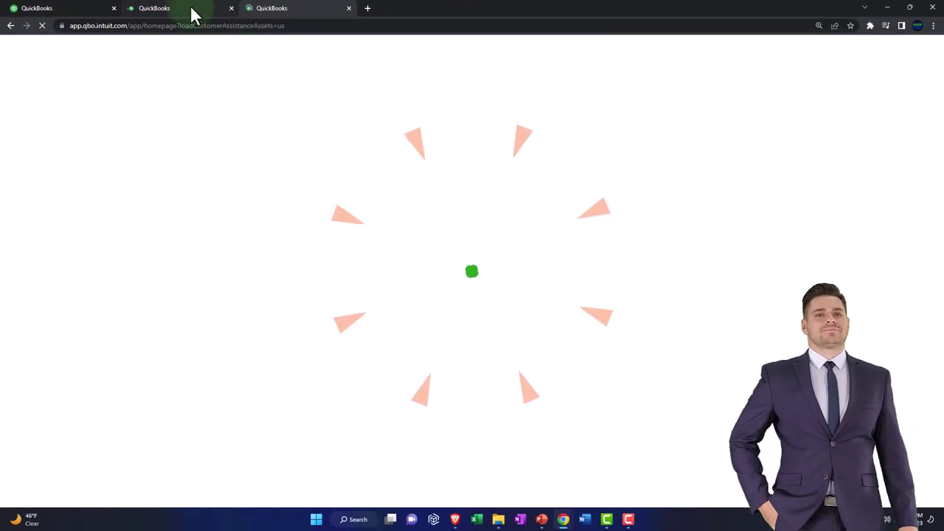
Open the Balance Sheet report in the second tab of the Bank Feeds Practice File.
{"action": "left_click", "coordinate": [190, 10]}
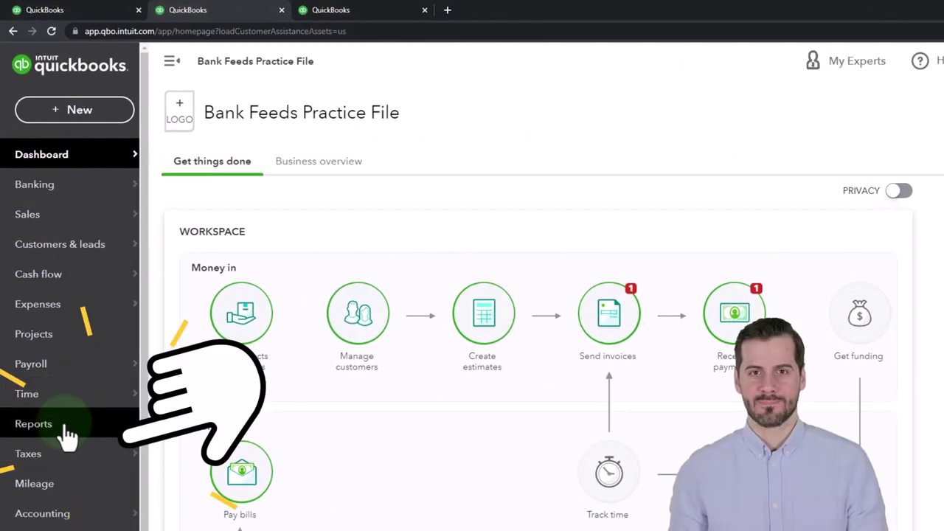
{"action": "left_click", "coordinate": [65, 426]}
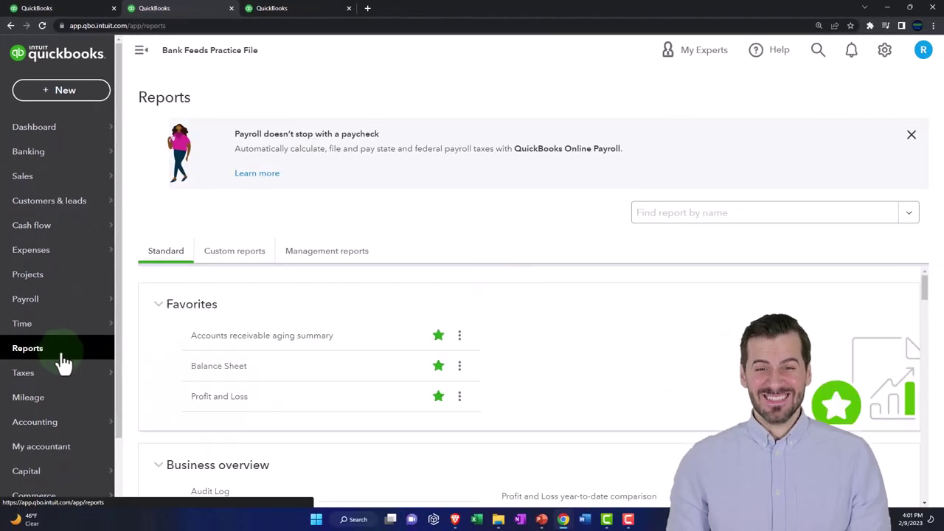
{"action": "left_click", "coordinate": [218, 372]}
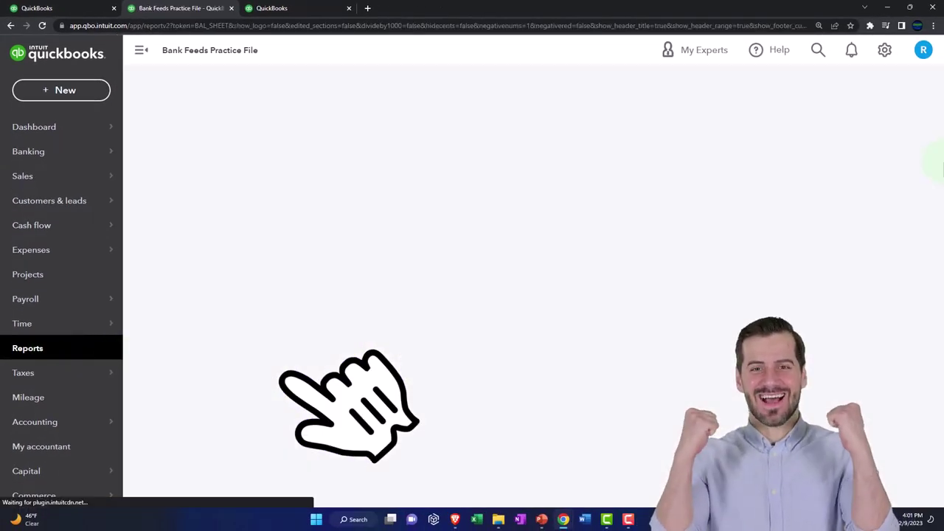
Bring the Sample Company window back and open its Reports page under Business overview.
{"action": "left_click_drag", "start_coordinate": [943, 215], "coordinate": [386, 13]}
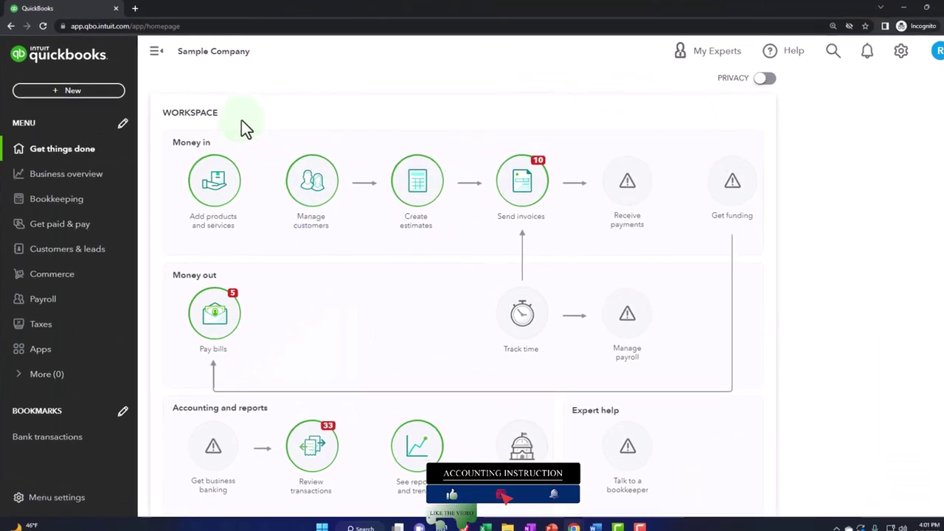
{"action": "left_click", "coordinate": [82, 228]}
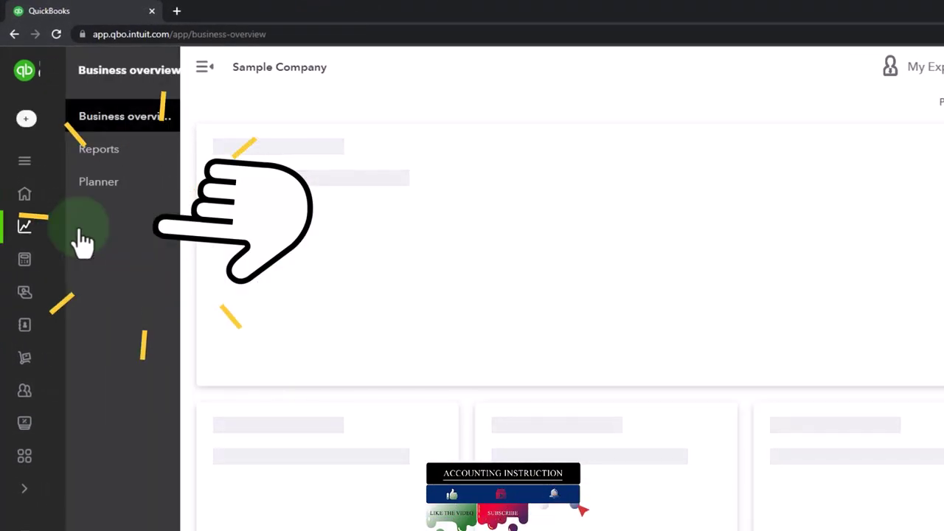
{"action": "left_click", "coordinate": [82, 156]}
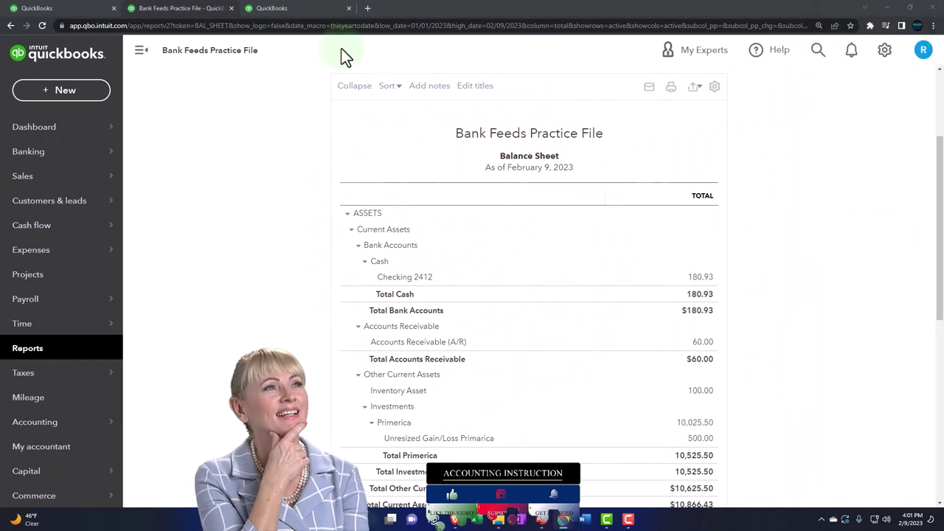
Run the Profit and Loss report in the third tab for 01/01/2022 to 12/31/2022 with the navigation pane collapsed.
{"action": "left_click", "coordinate": [302, 7]}
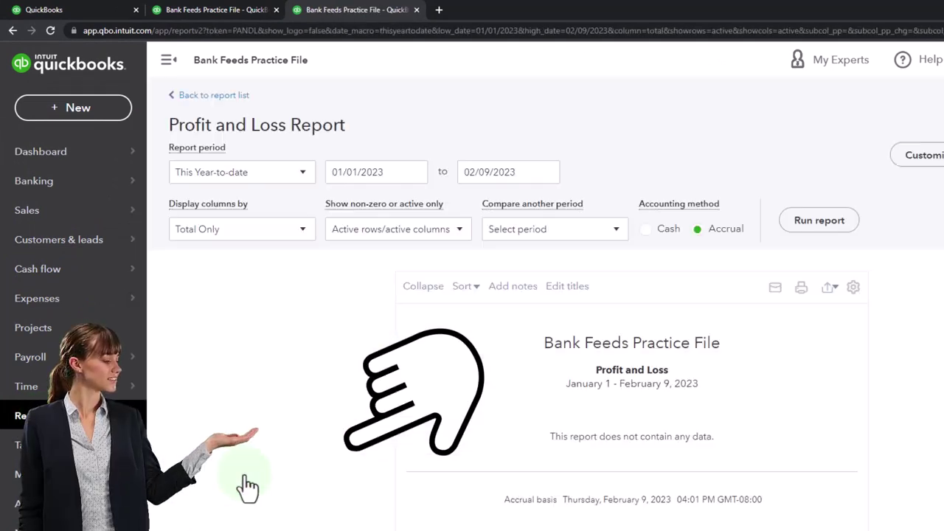
{"action": "left_click", "coordinate": [168, 65]}
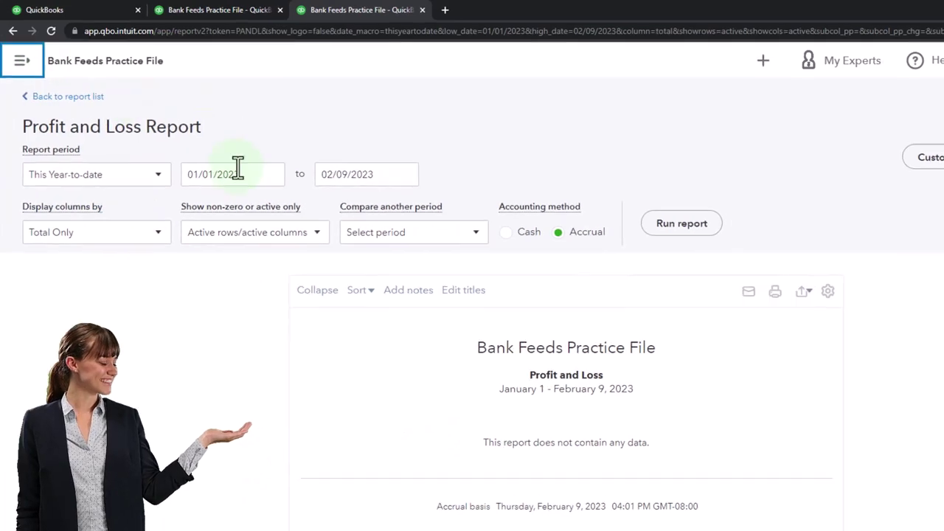
{"action": "left_click", "coordinate": [230, 171]}
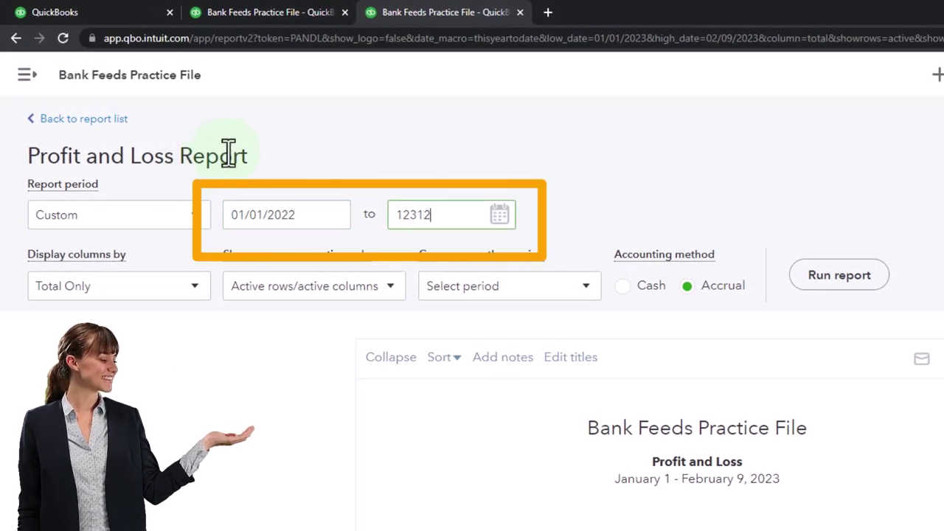
{"action": "left_click", "coordinate": [839, 275]}
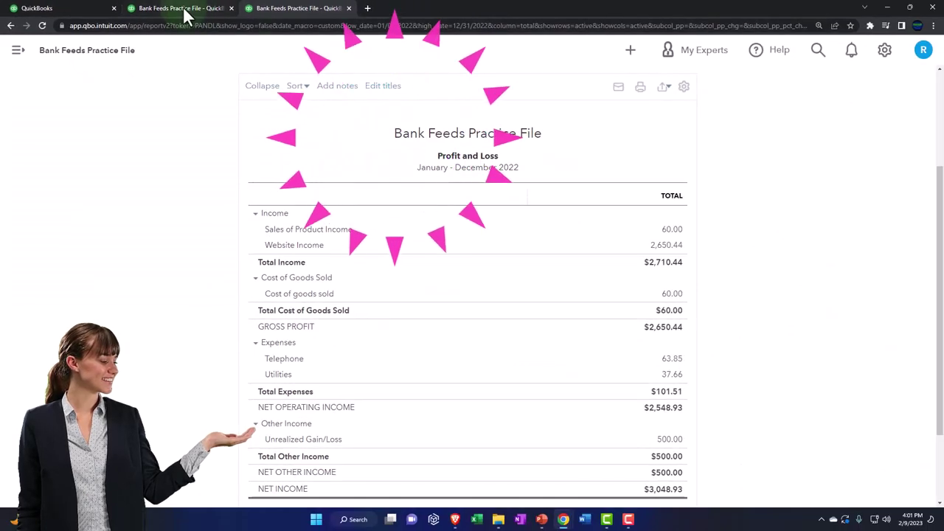
Collapse the navigation pane in the Balance Sheet tab and run the report for 01/01/2022 to 12/31/2022.
{"action": "left_click", "coordinate": [185, 10]}
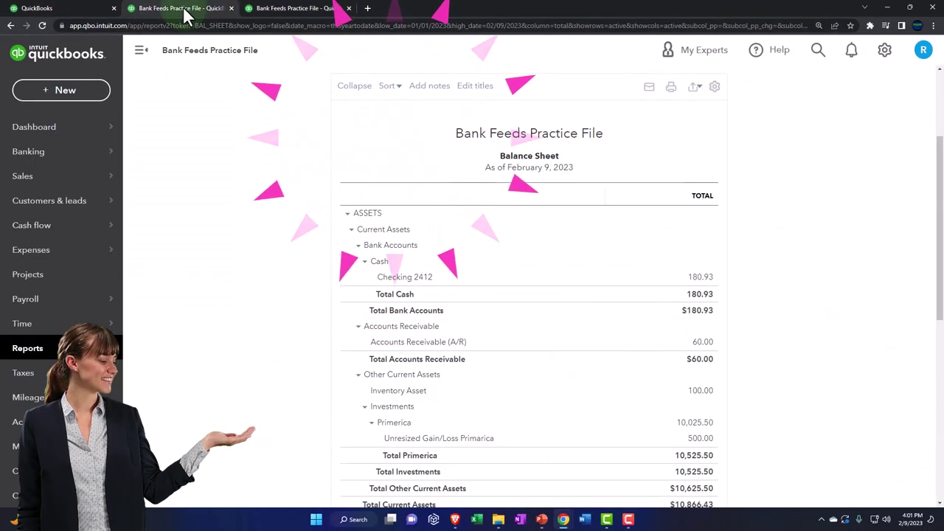
{"action": "left_click", "coordinate": [141, 53]}
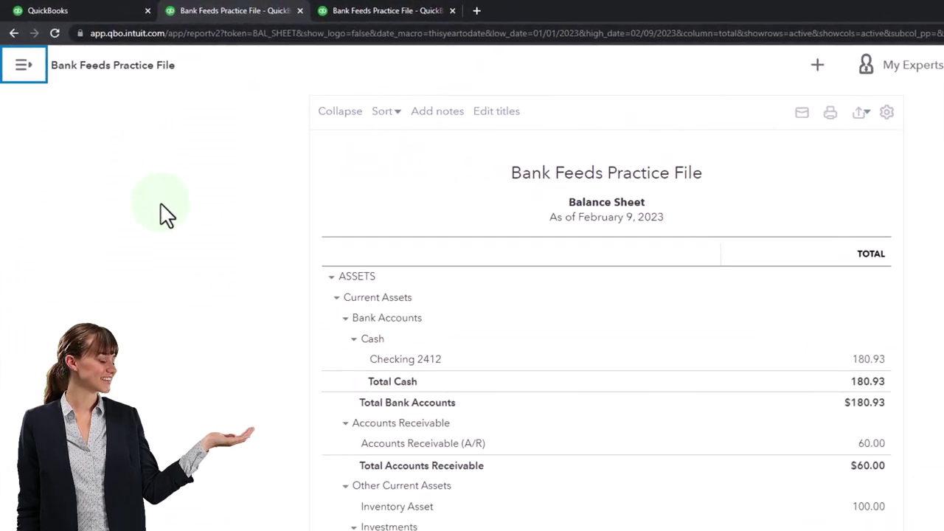
{"action": "scroll", "coordinate": [185, 214], "scroll_direction": "up", "scroll_amount": 5}
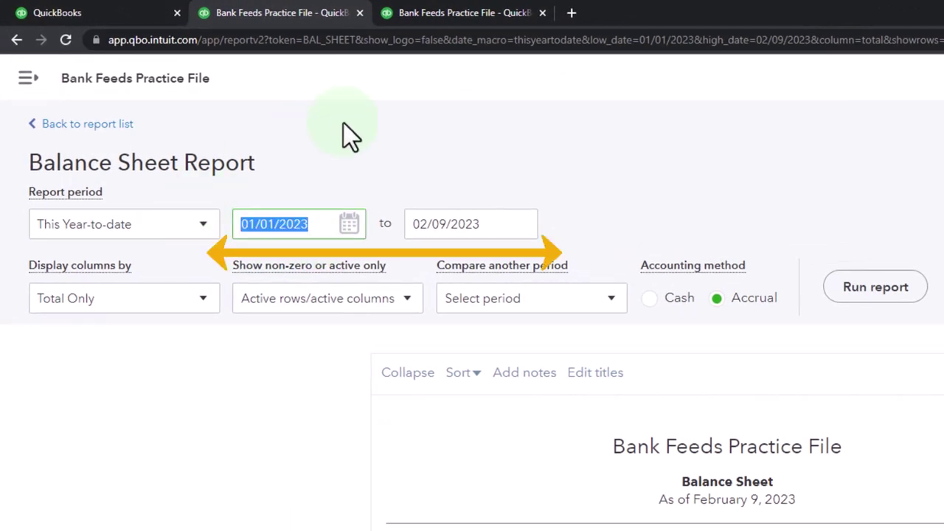
{"action": "type", "text": "010122"}
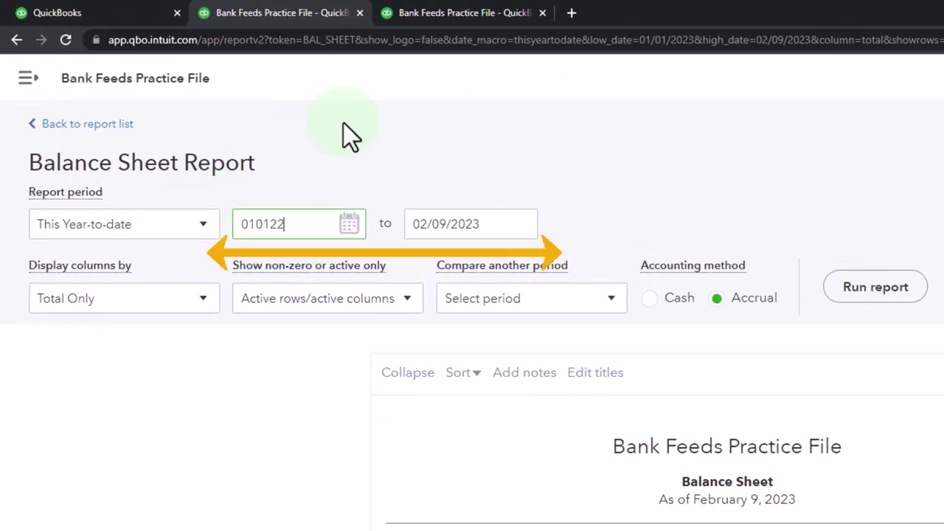
{"action": "key", "text": "Tab"}
{"action": "type", "text": "12/31/202"}
{"action": "left_click", "coordinate": [878, 288]}
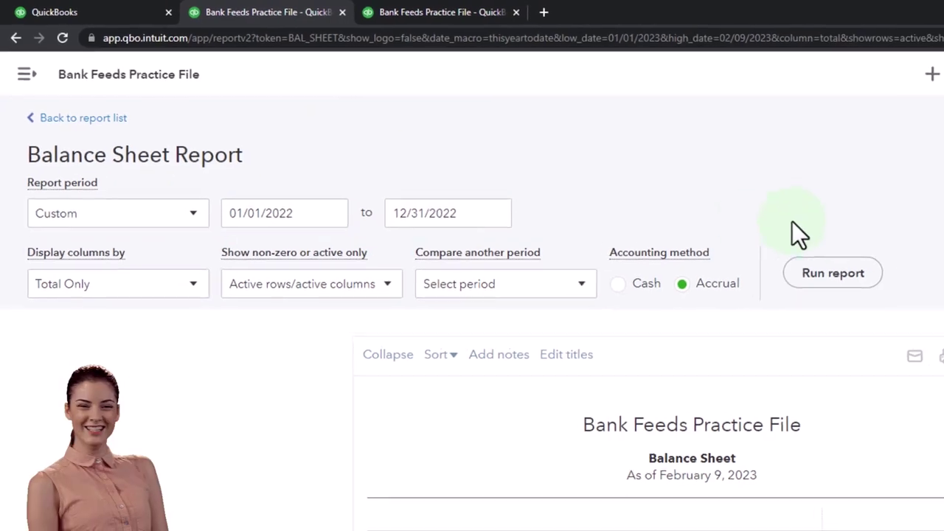
{"action": "scroll", "coordinate": [325, 369], "scroll_direction": "down", "scroll_amount": 3}
{"action": "key", "text": "ctrl+plus"}
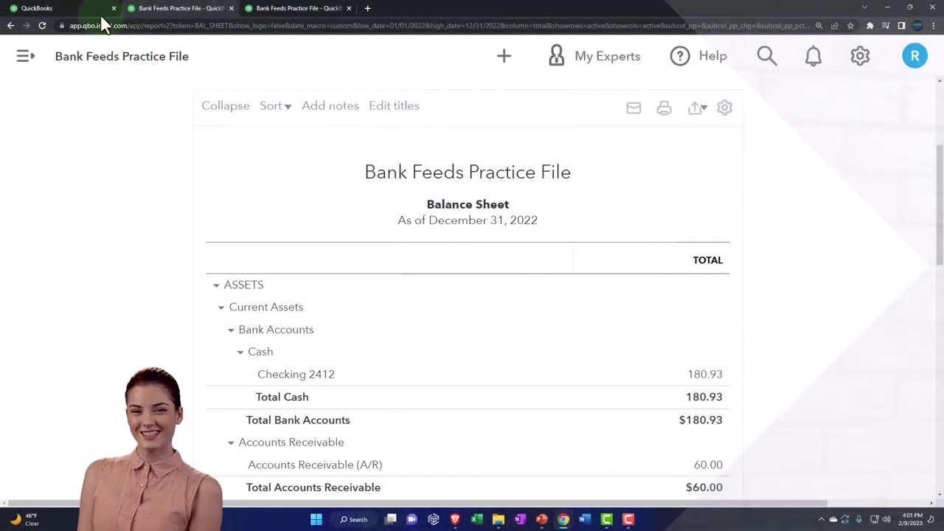
Open the bank transactions page in the first tab and collapse the navigation pane.
{"action": "left_click", "coordinate": [85, 7]}
{"action": "mouse_move", "coordinate": [78, 163]}
{"action": "mouse_move", "coordinate": [90, 235]}
{"action": "key", "text": "ctrl+minus"}
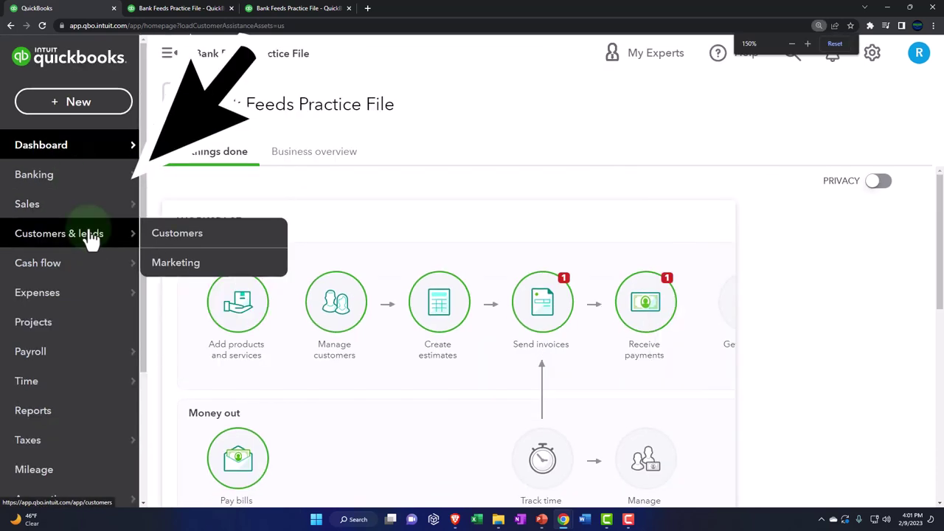
{"action": "left_click", "coordinate": [68, 185]}
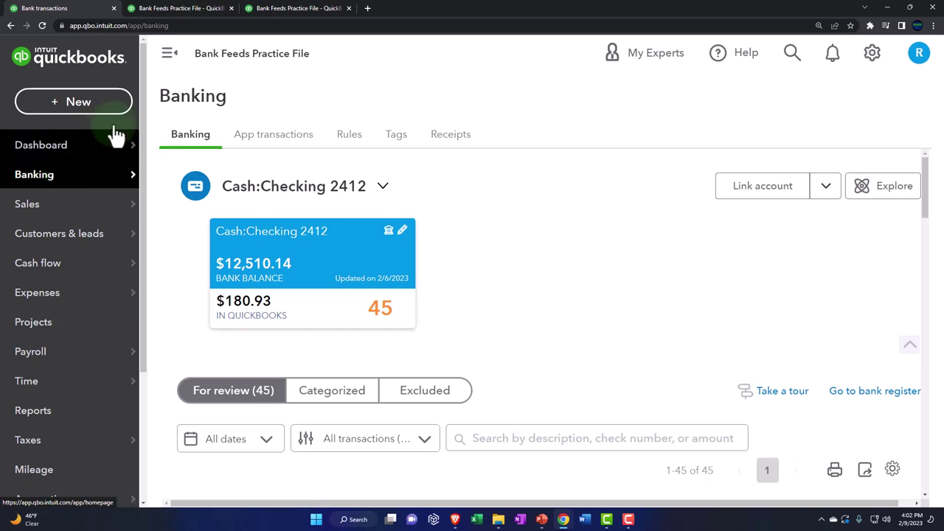
{"action": "left_click", "coordinate": [168, 59]}
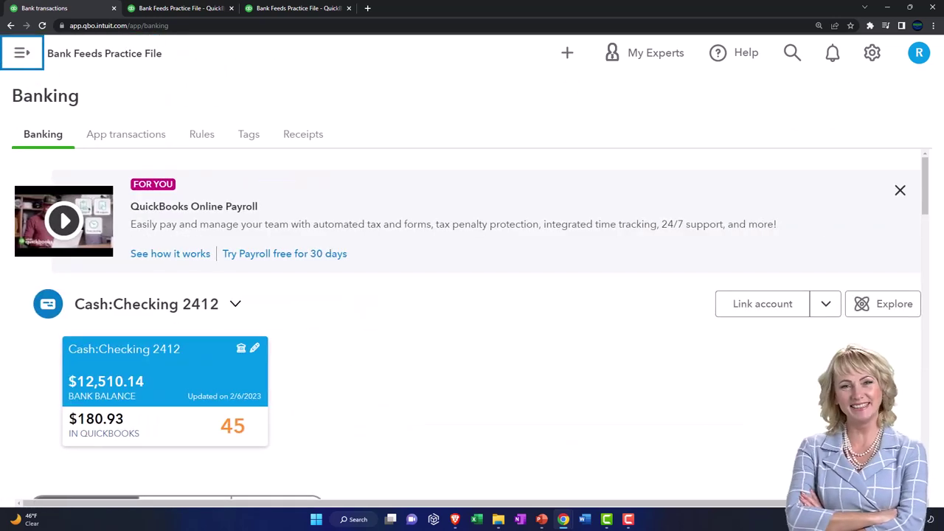
Switch to the Sample Company window and look for Bookkeeping in its expanded navigation menu.
{"action": "key", "text": "alt+Tab"}
{"action": "key", "text": "super+Up"}
{"action": "left_click", "coordinate": [43, 51]}
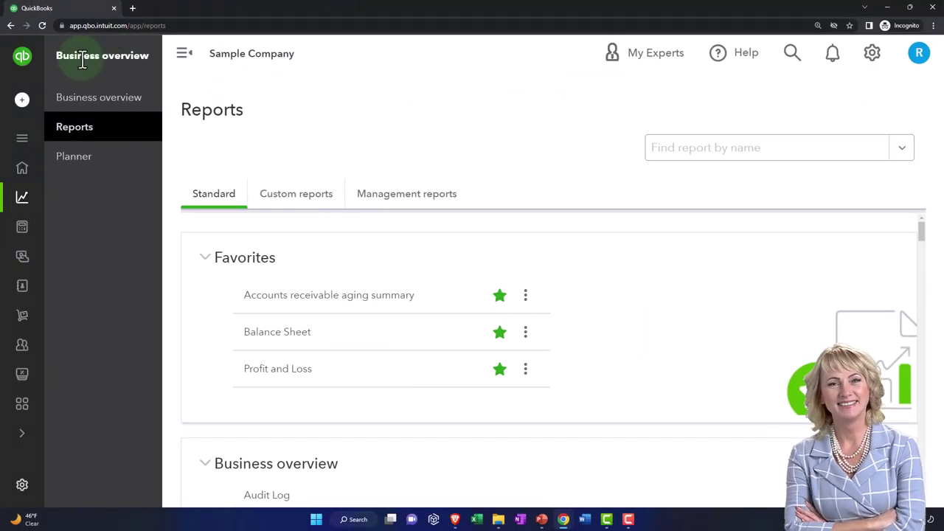
{"action": "mouse_move", "coordinate": [29, 180]}
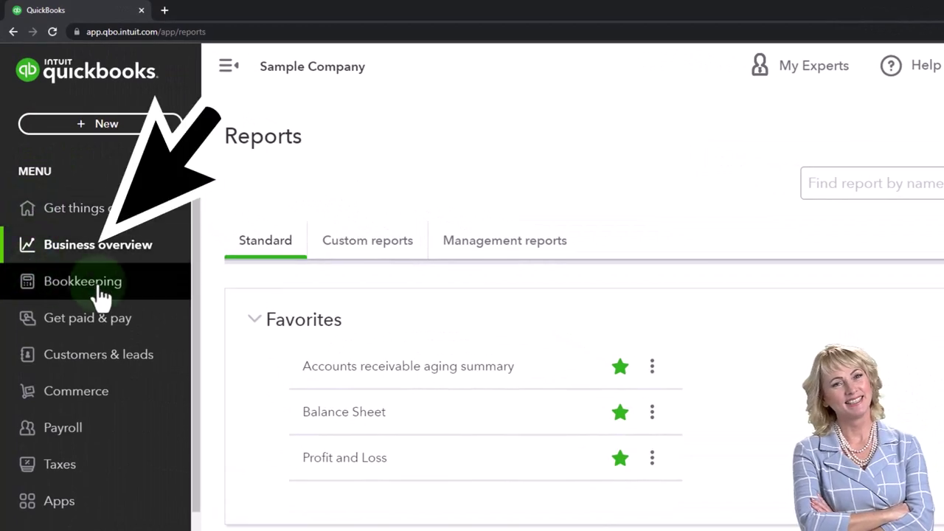
{"action": "left_click", "coordinate": [98, 289]}
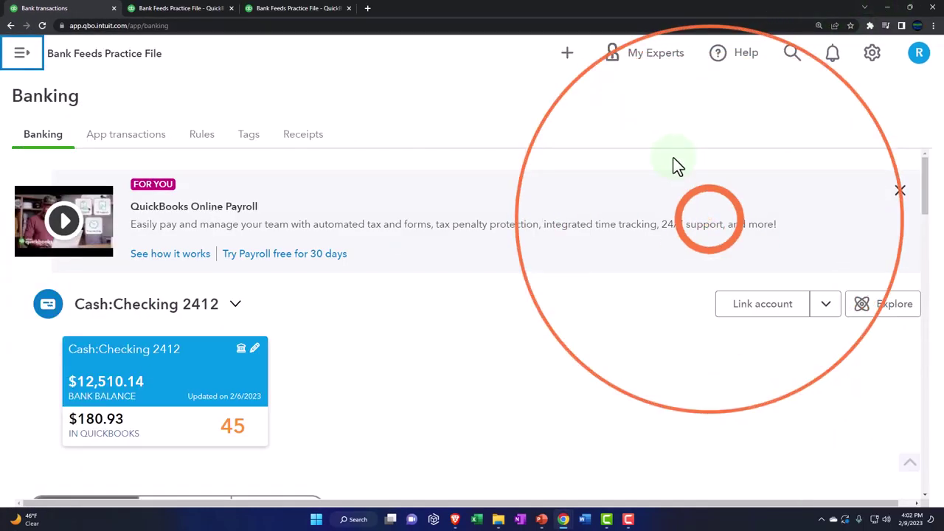
Dismiss the QuickBooks Online Payroll promotion on the Banking page and bring the For review transactions into view.
{"action": "left_click", "coordinate": [901, 193]}
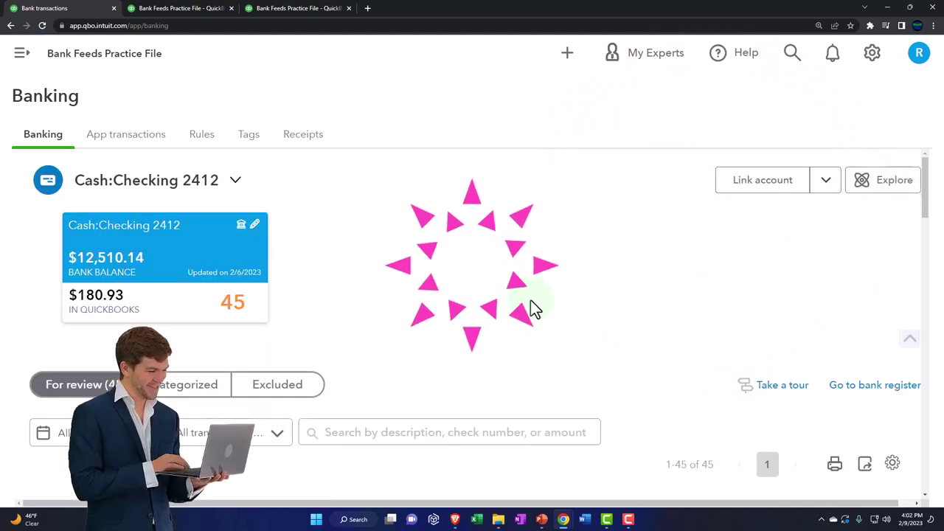
{"action": "scroll", "coordinate": [531, 307], "scroll_direction": "down", "scroll_amount": 1}
{"action": "scroll", "coordinate": [534, 308], "scroll_direction": "down", "scroll_amount": 1}
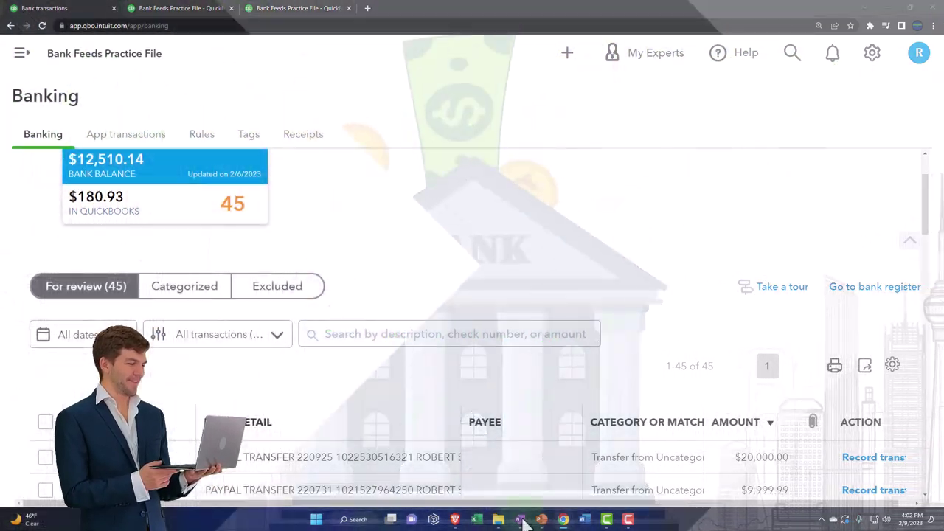
Check the January - December 2022 Profit and Loss report, and return to the bank transactions page at a smaller page zoom.
{"action": "left_click", "coordinate": [521, 520]}
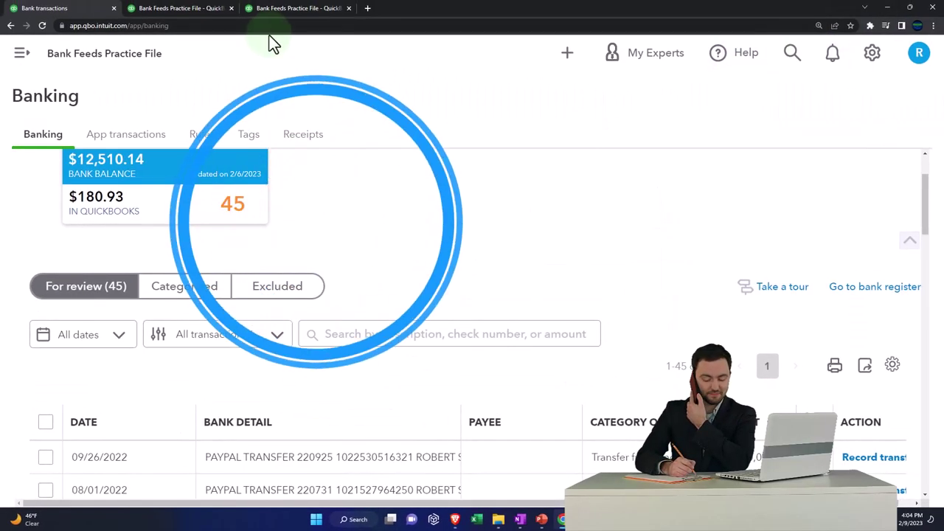
{"action": "left_click", "coordinate": [272, 12]}
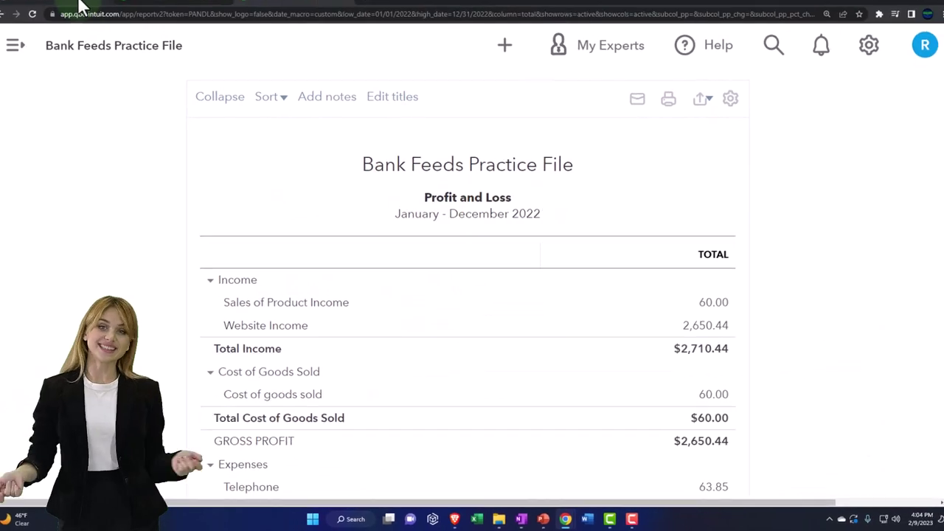
{"action": "left_click", "coordinate": [87, 9]}
{"action": "key", "text": "ctrl+minus"}
{"action": "key", "text": "ctrl+minus"}
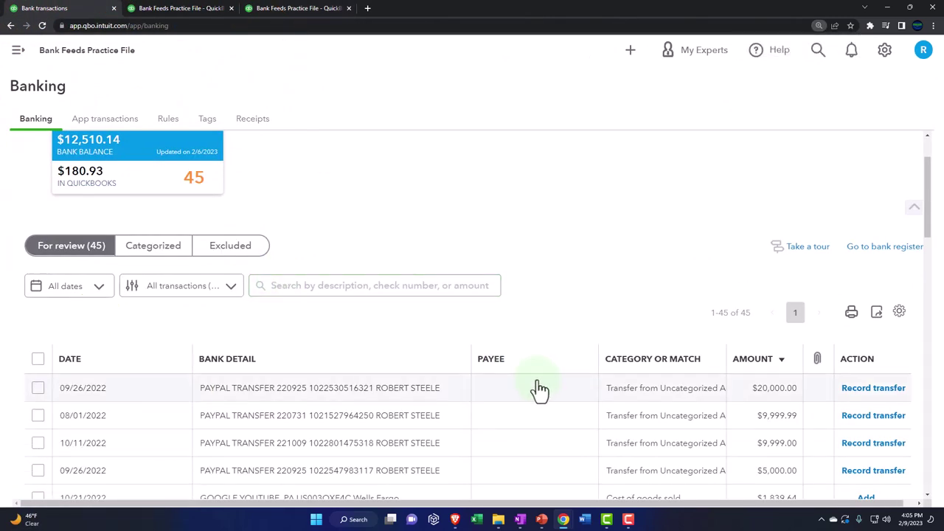
Sort the For review transactions by date, by bank detail, and finally by amount from highest to lowest.
{"action": "scroll", "coordinate": [313, 359], "scroll_direction": "down", "scroll_amount": 1}
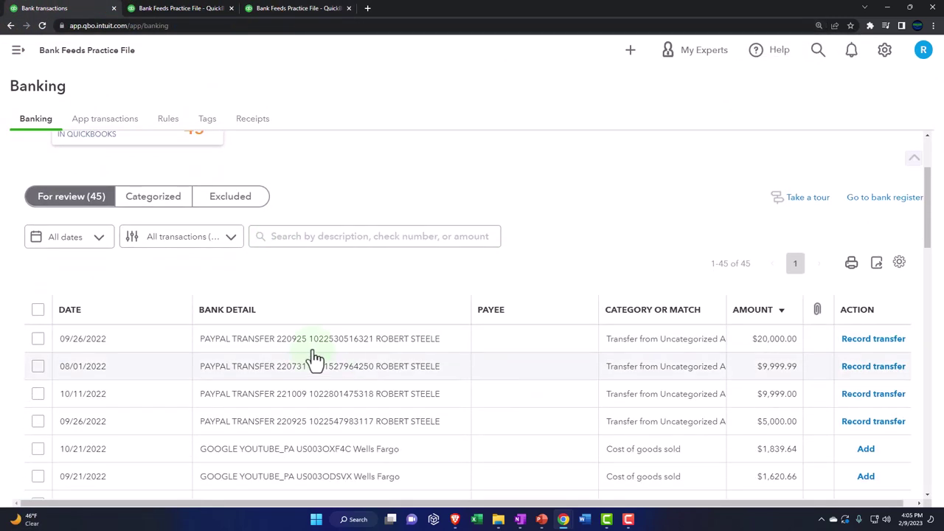
{"action": "left_click", "coordinate": [117, 319]}
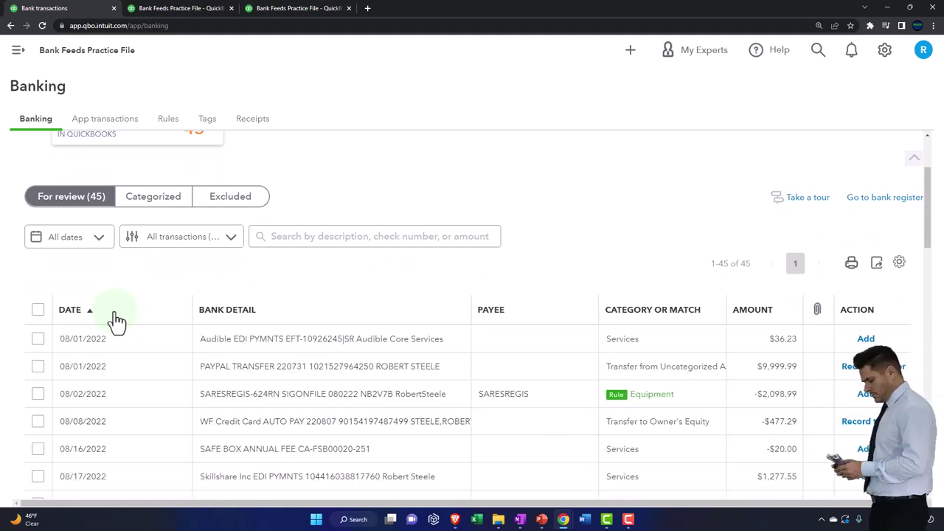
{"action": "left_click", "coordinate": [260, 319]}
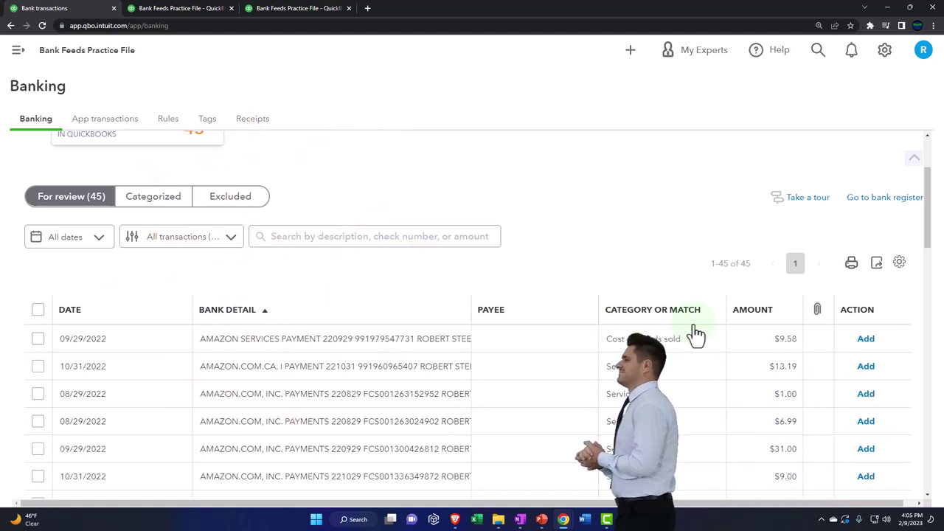
{"action": "left_click", "coordinate": [752, 310]}
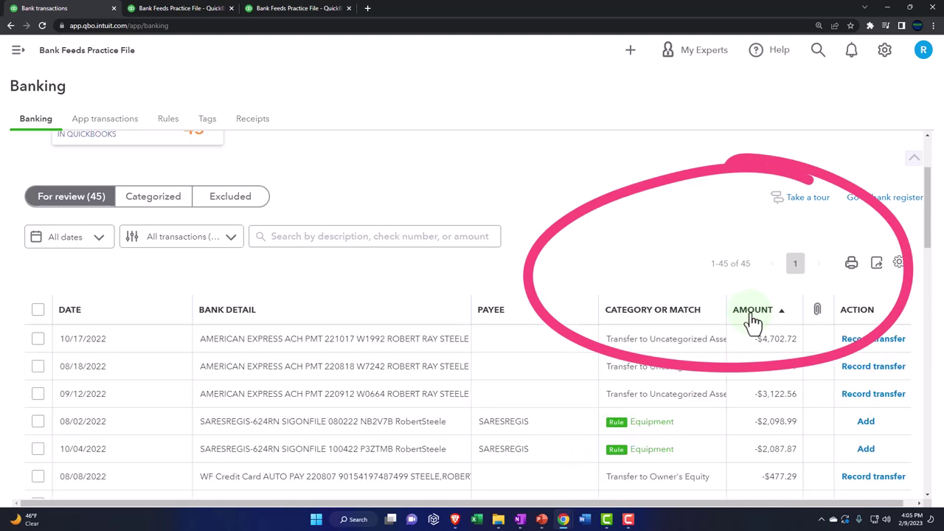
{"action": "left_click", "coordinate": [751, 316]}
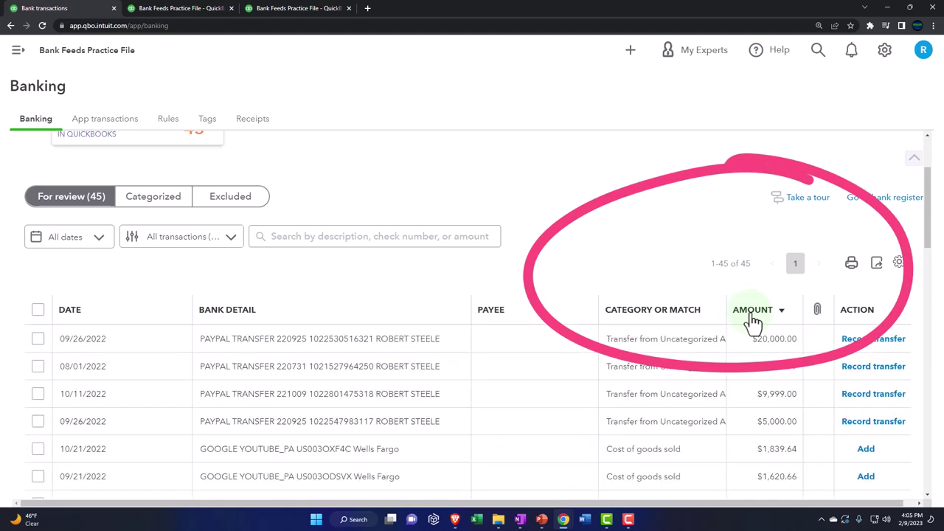
Open the 08/29/2022 AMAZON.COM, INC. payment of $6.99 in the For review list for categorizing.
{"action": "scroll", "coordinate": [753, 321], "scroll_direction": "down", "scroll_amount": 1}
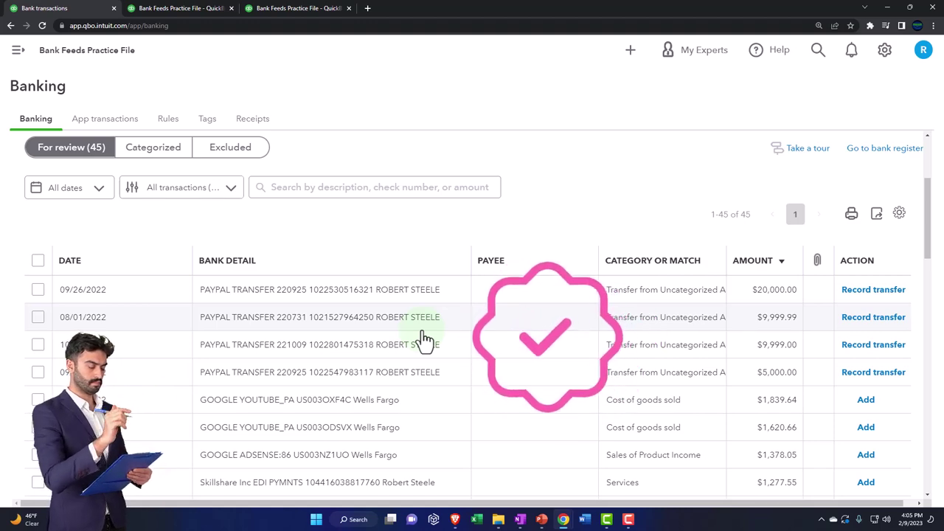
{"action": "scroll", "coordinate": [425, 339], "scroll_direction": "down", "scroll_amount": 3}
{"action": "scroll", "coordinate": [425, 339], "scroll_direction": "down", "scroll_amount": 3}
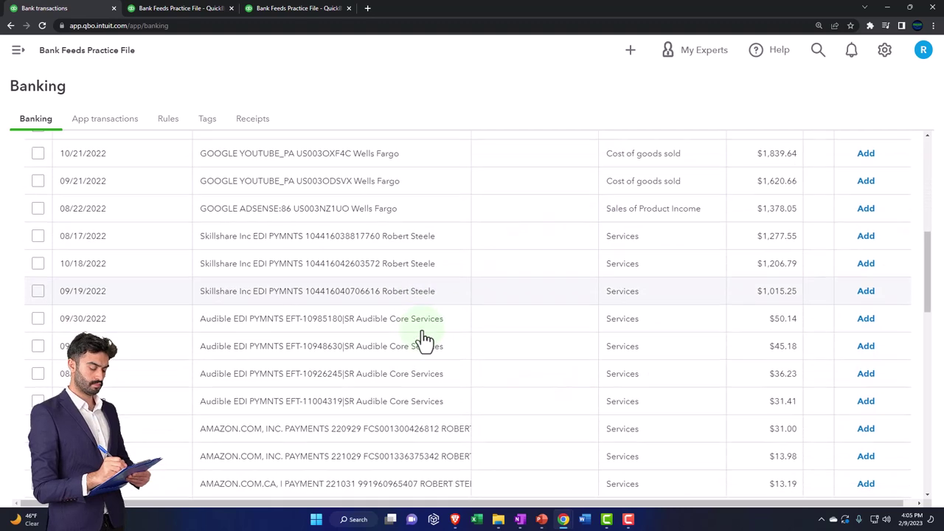
{"action": "scroll", "coordinate": [425, 340], "scroll_direction": "down", "scroll_amount": 1}
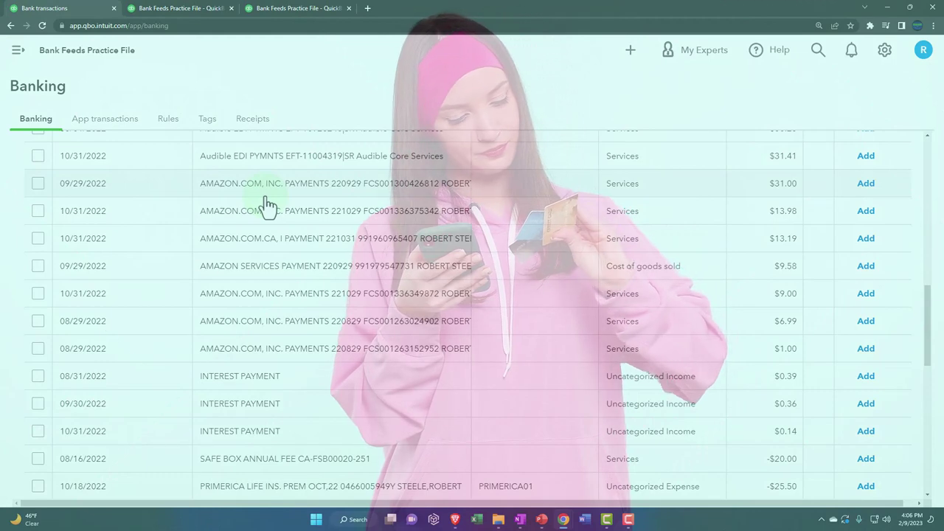
{"action": "left_click", "coordinate": [264, 206]}
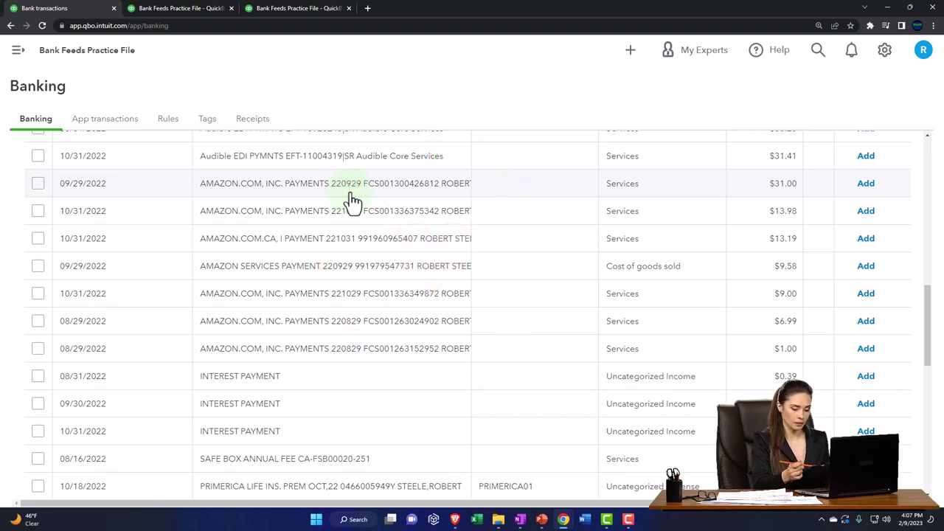
{"action": "left_click", "coordinate": [339, 321]}
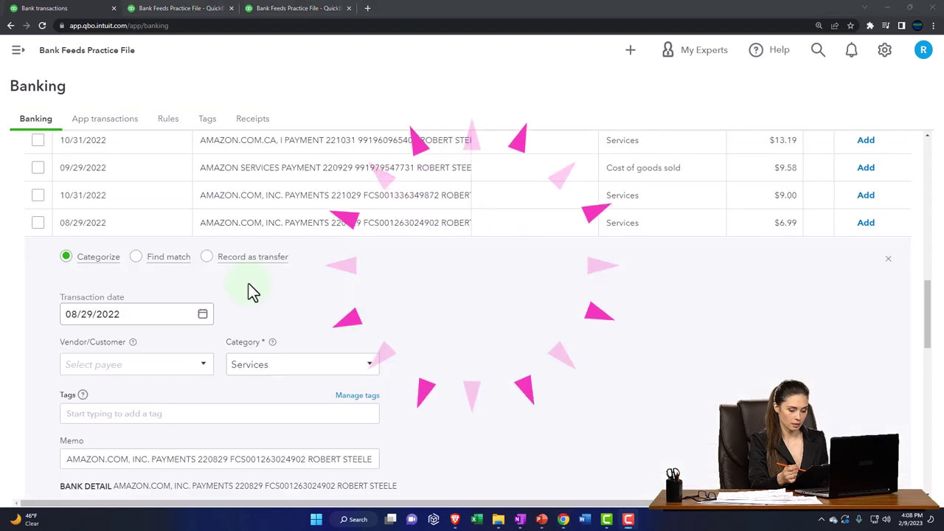
Examine the opened transaction's payee, memo and bank detail, and compare it with the other Amazon payments in the list.
{"action": "scroll", "coordinate": [162, 251], "scroll_direction": "down", "scroll_amount": 1}
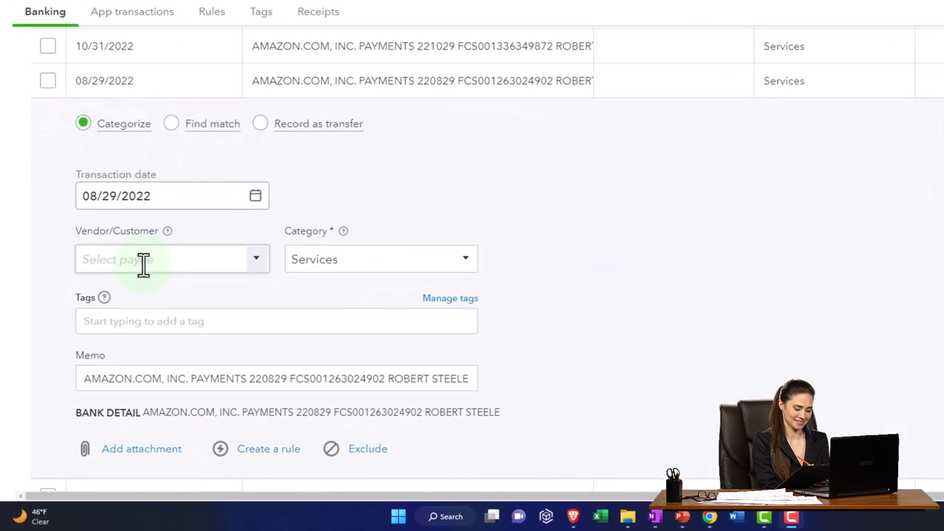
{"action": "left_click", "coordinate": [169, 392]}
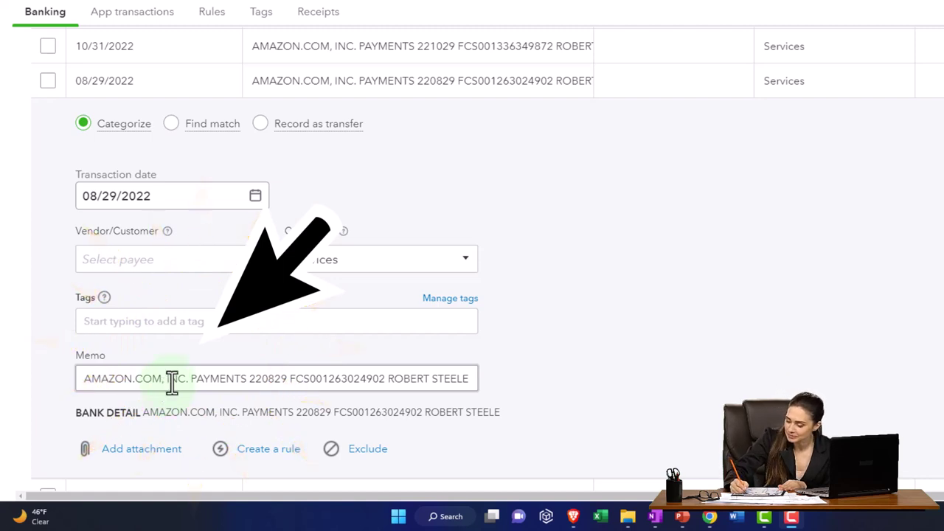
{"action": "scroll", "coordinate": [187, 375], "scroll_direction": "down", "scroll_amount": 3}
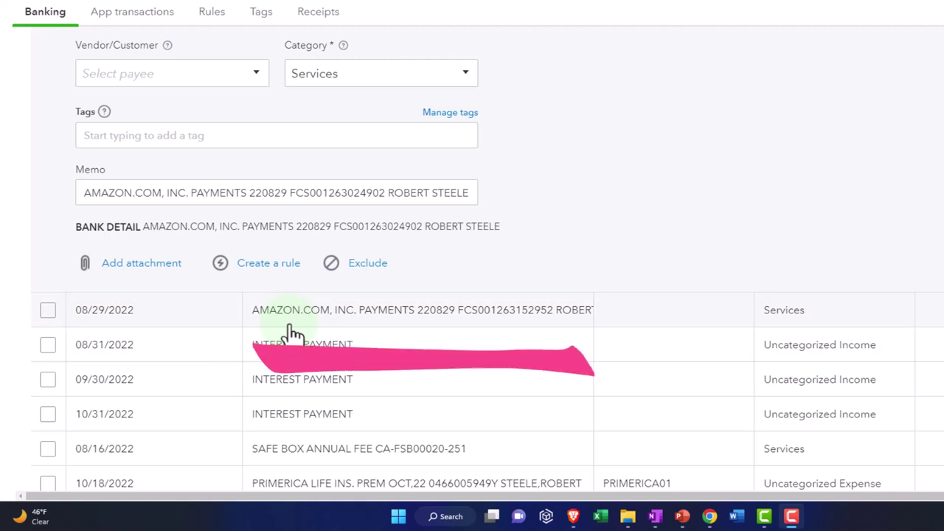
{"action": "scroll", "coordinate": [295, 334], "scroll_direction": "up", "scroll_amount": 1}
{"action": "scroll", "coordinate": [294, 333], "scroll_direction": "up", "scroll_amount": 5}
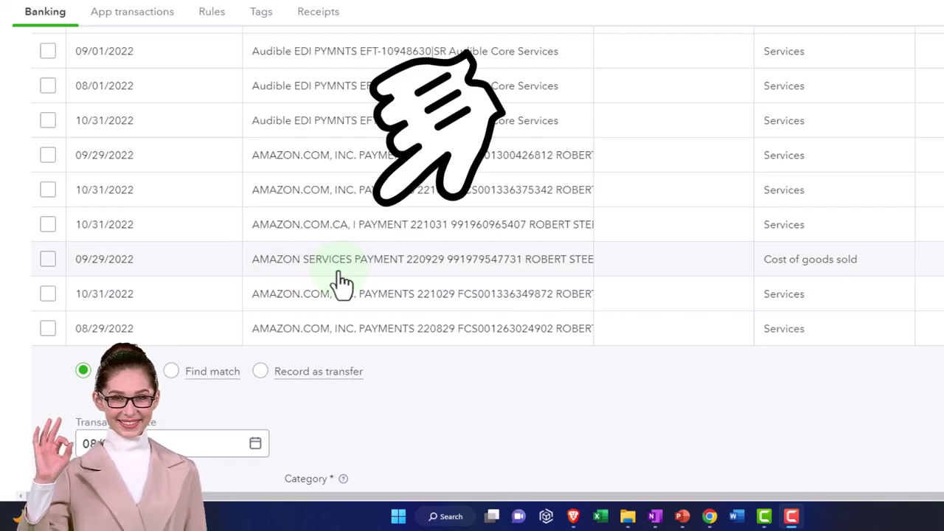
{"action": "scroll", "coordinate": [343, 279], "scroll_direction": "down", "scroll_amount": 3}
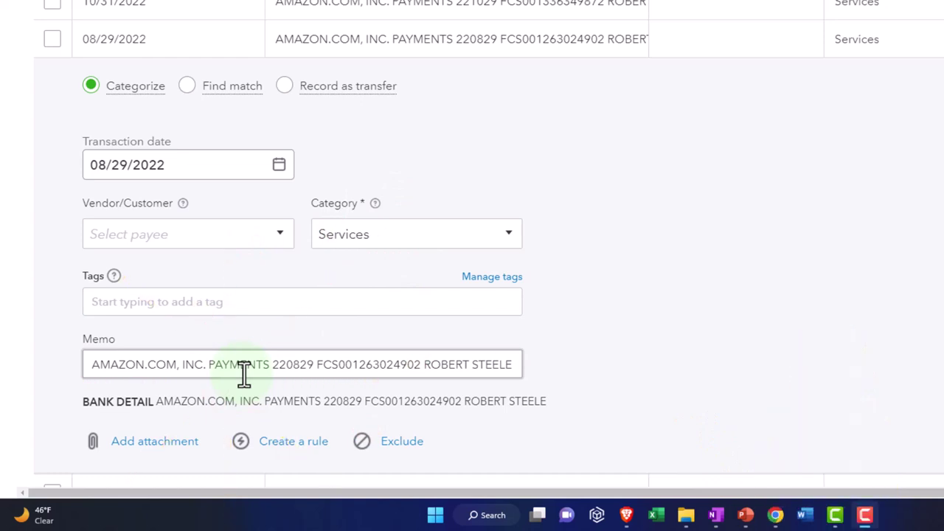
Copy AMAZON.COM, INC from the memo into the transaction's payee and save it as a new customer.
{"action": "left_click_drag", "start_coordinate": [202, 364], "coordinate": [100, 363]}
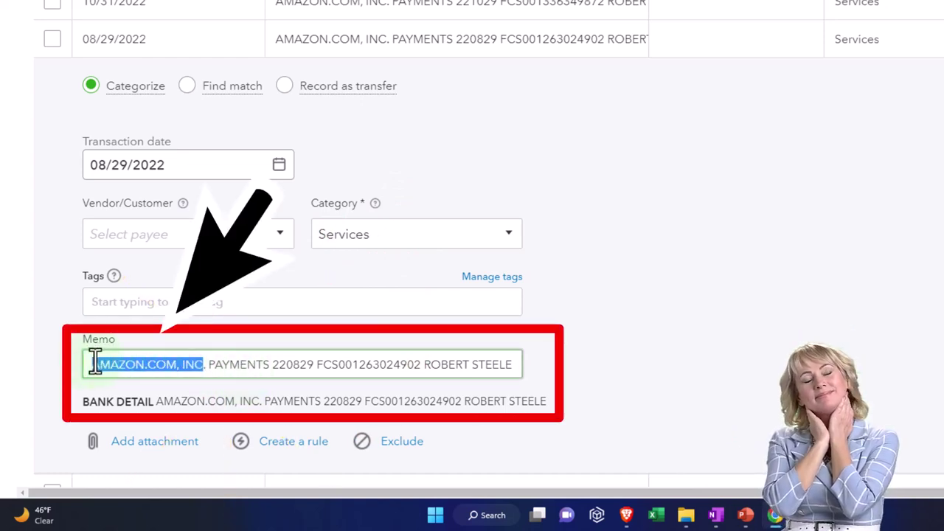
{"action": "left_click", "coordinate": [134, 235]}
{"action": "type", "text": "AMAZON.COM"}
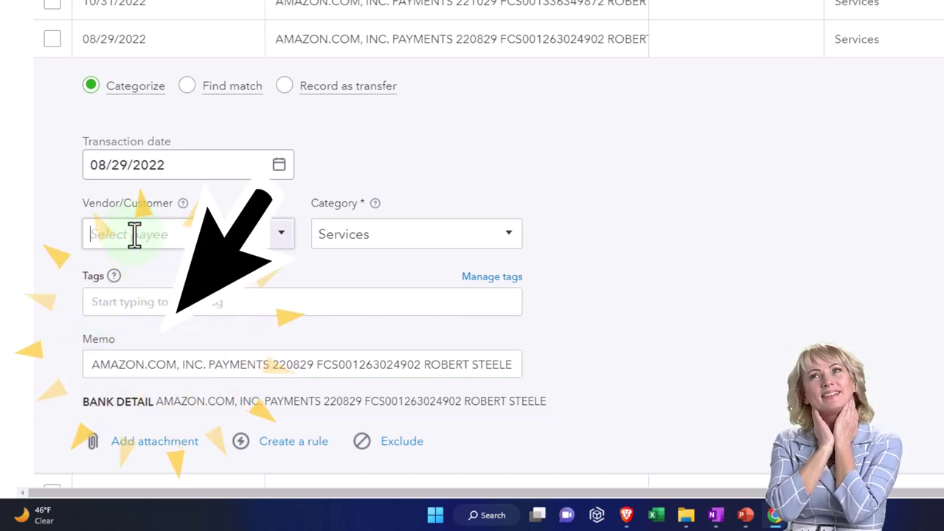
{"action": "type", "text": ", INC"}
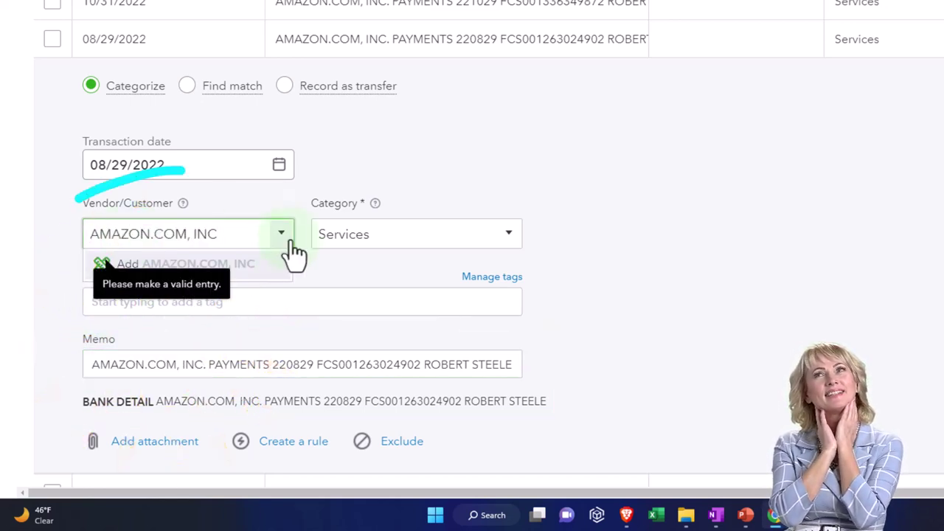
{"action": "left_click", "coordinate": [290, 251]}
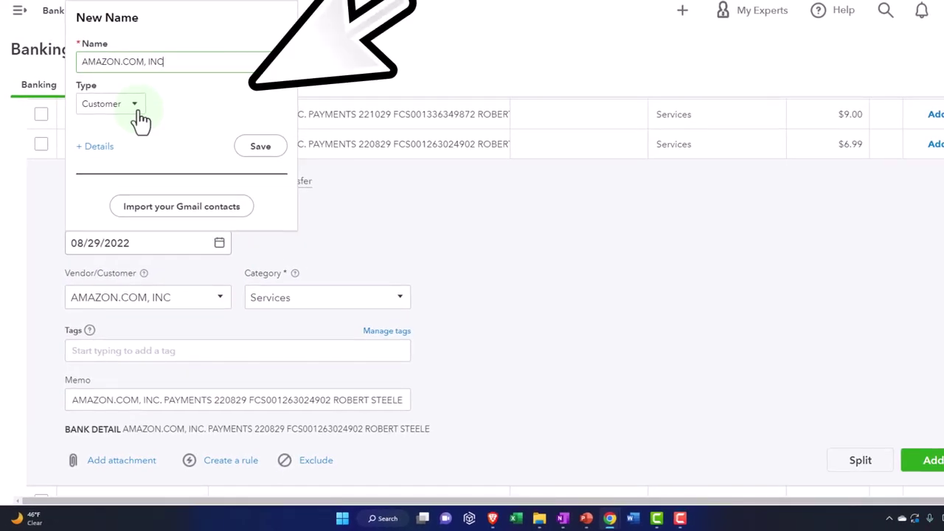
{"action": "left_click", "coordinate": [256, 147]}
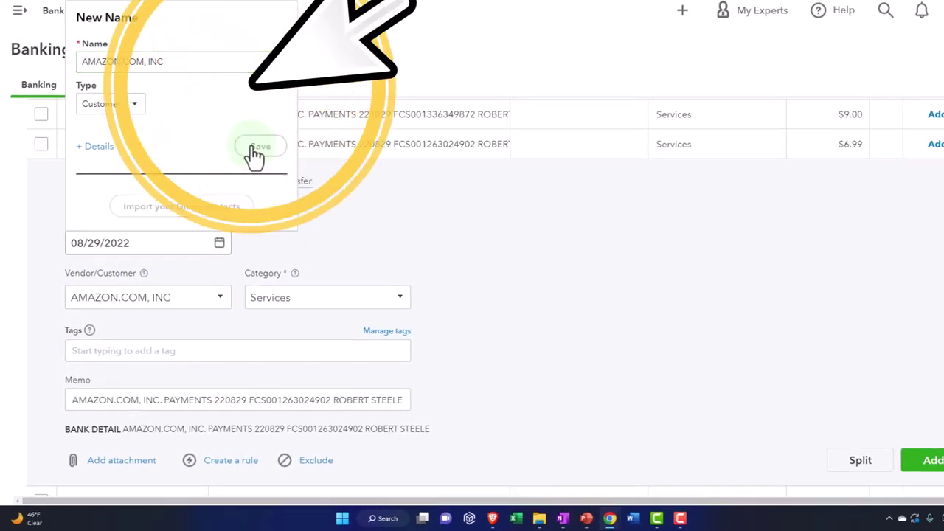
Create an Income account with detail type Other Primary Income, name it Amazon Prime, and use it as the transaction's category.
{"action": "left_click", "coordinate": [401, 298]}
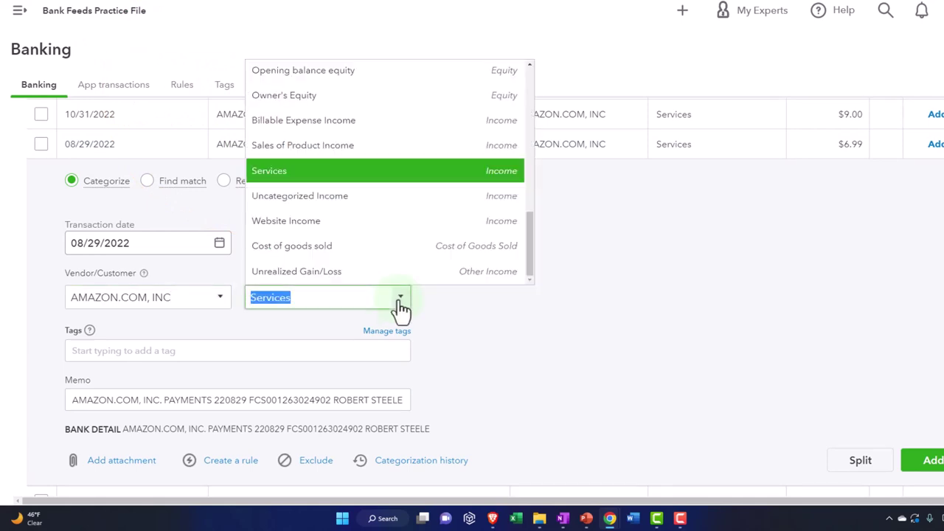
{"action": "scroll", "coordinate": [359, 228], "scroll_direction": "up", "scroll_amount": 10}
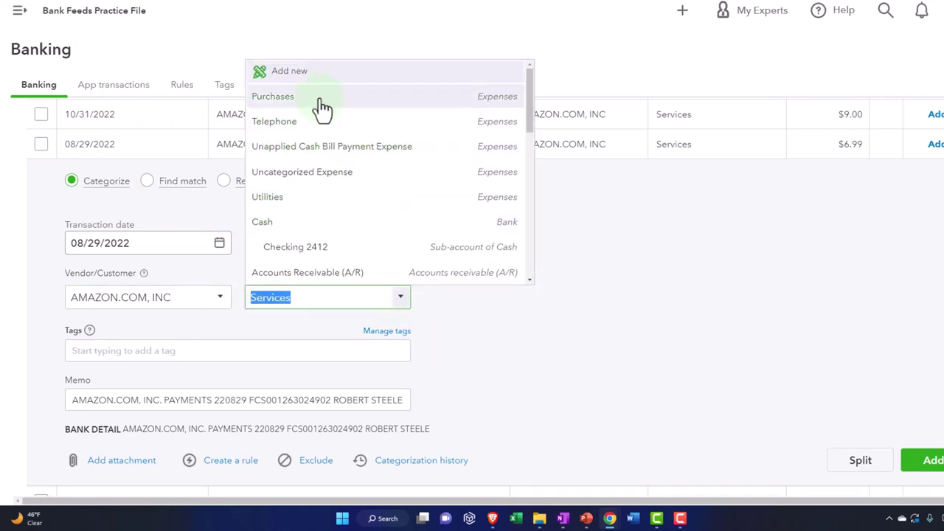
{"action": "left_click", "coordinate": [289, 72]}
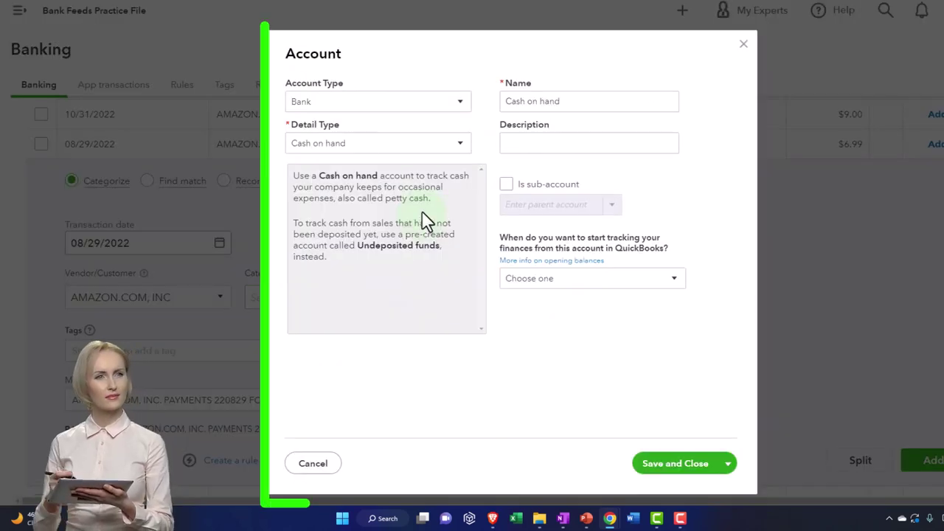
{"action": "left_click", "coordinate": [461, 104]}
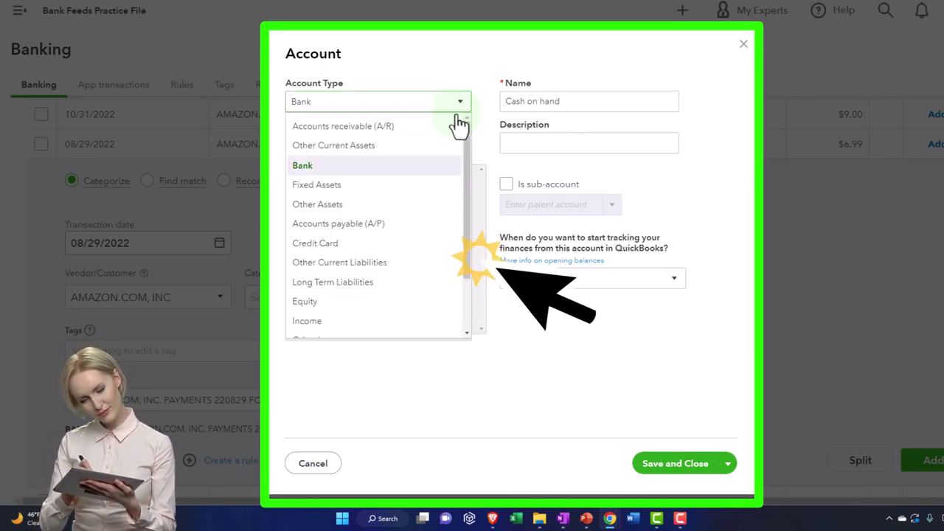
{"action": "scroll", "coordinate": [406, 265], "scroll_direction": "down", "scroll_amount": 3}
{"action": "left_click", "coordinate": [394, 270]}
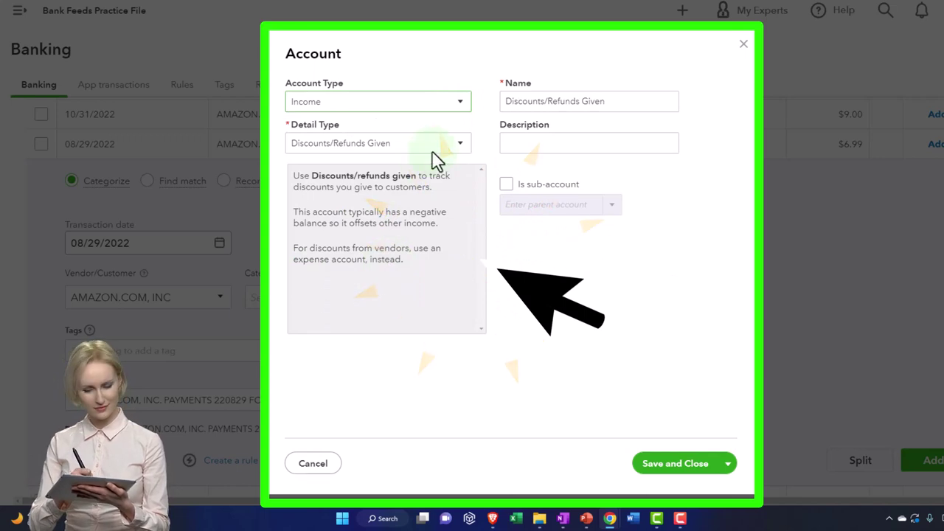
{"action": "left_click", "coordinate": [446, 145]}
{"action": "left_click", "coordinate": [426, 210]}
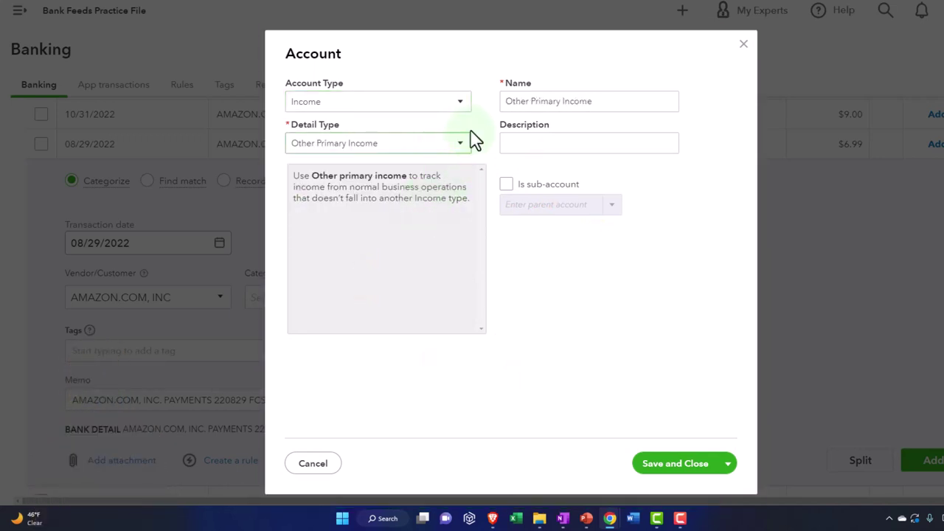
{"action": "left_click_drag", "start_coordinate": [589, 101], "coordinate": [487, 96]}
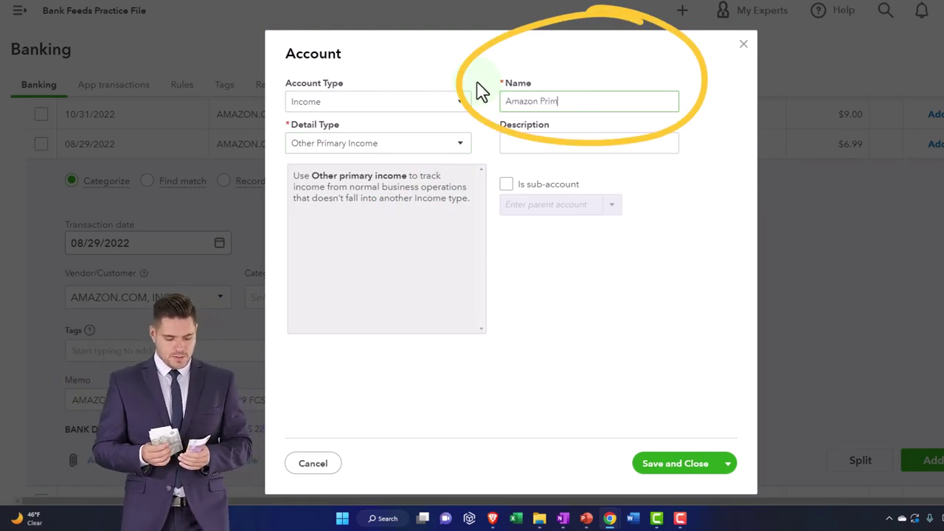
{"action": "type", "text": "Amazon Prime"}
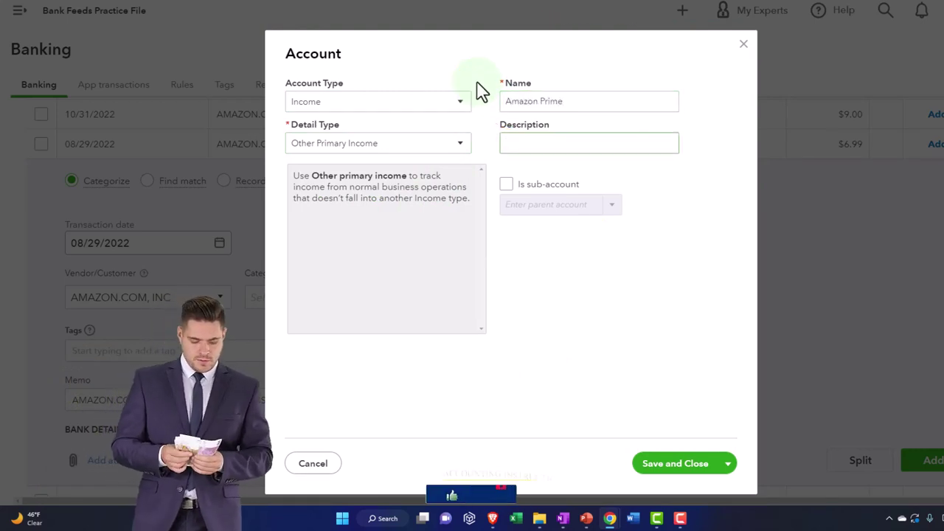
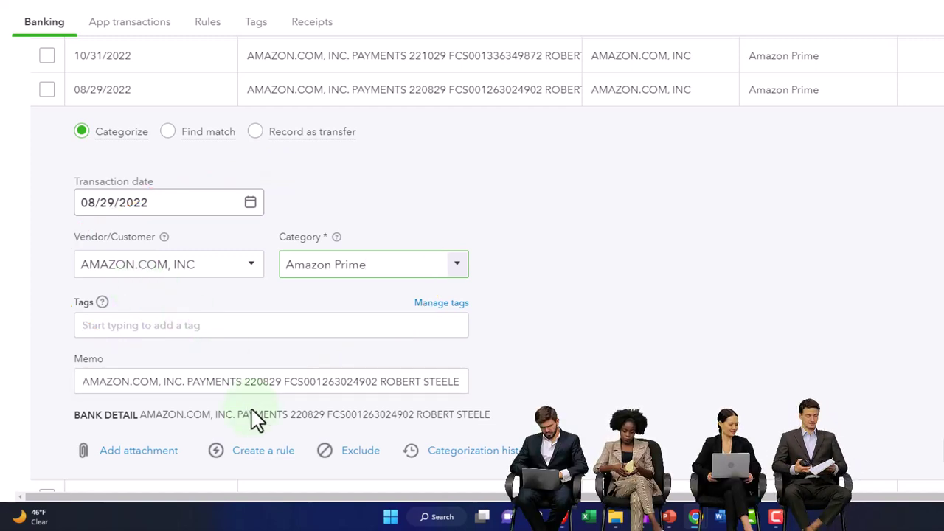
Start a rule from the 08/29/2022 Amazon transaction and name it AMAZON.COM, INC., copied from the replacement bank memo.
{"action": "scroll", "coordinate": [251, 420], "scroll_direction": "up", "scroll_amount": 4}
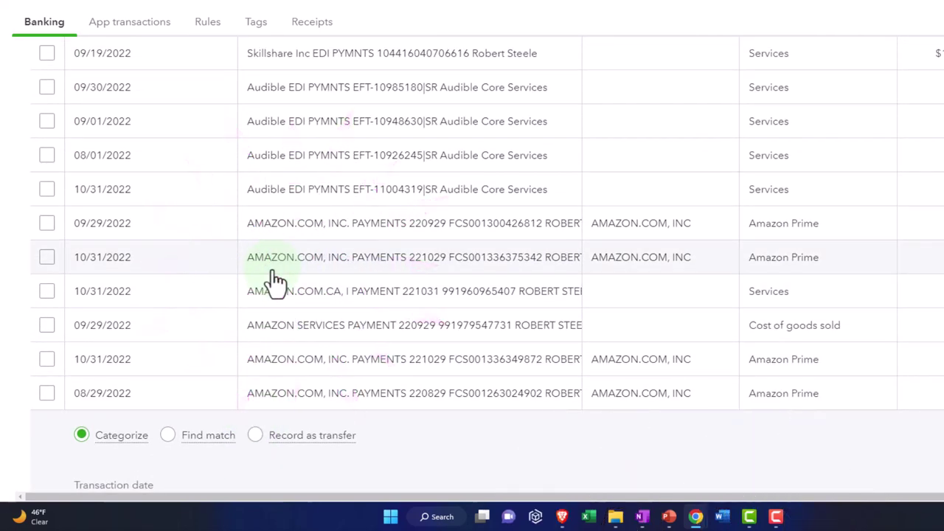
{"action": "scroll", "coordinate": [273, 281], "scroll_direction": "down", "scroll_amount": 2}
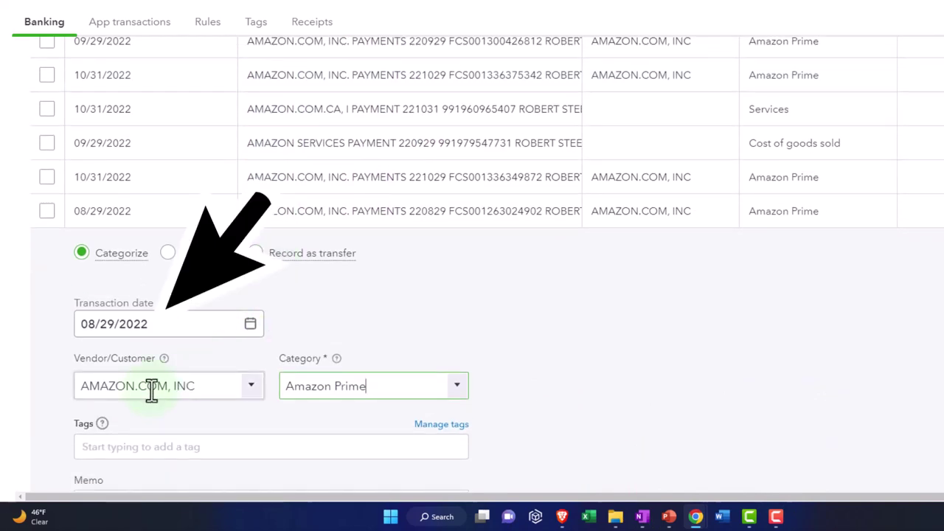
{"action": "scroll", "coordinate": [151, 391], "scroll_direction": "down", "scroll_amount": 1}
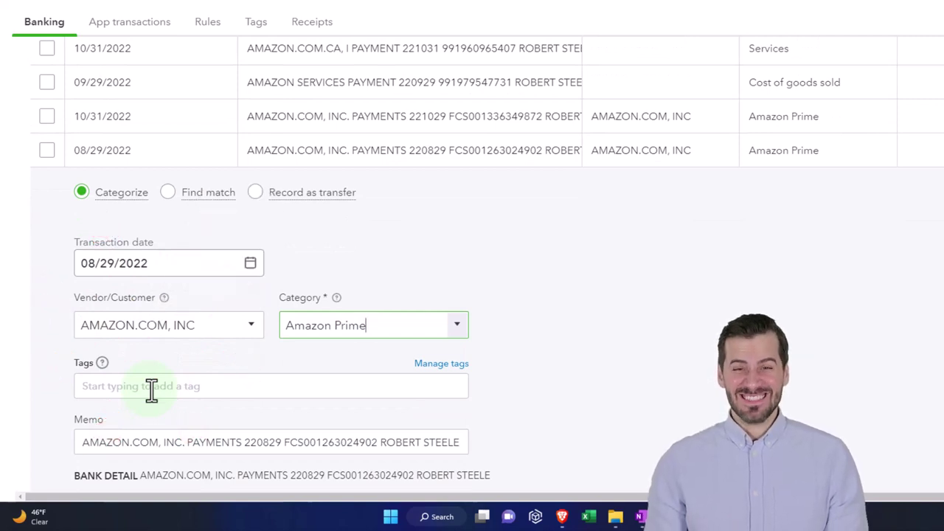
{"action": "scroll", "coordinate": [152, 391], "scroll_direction": "down", "scroll_amount": 1}
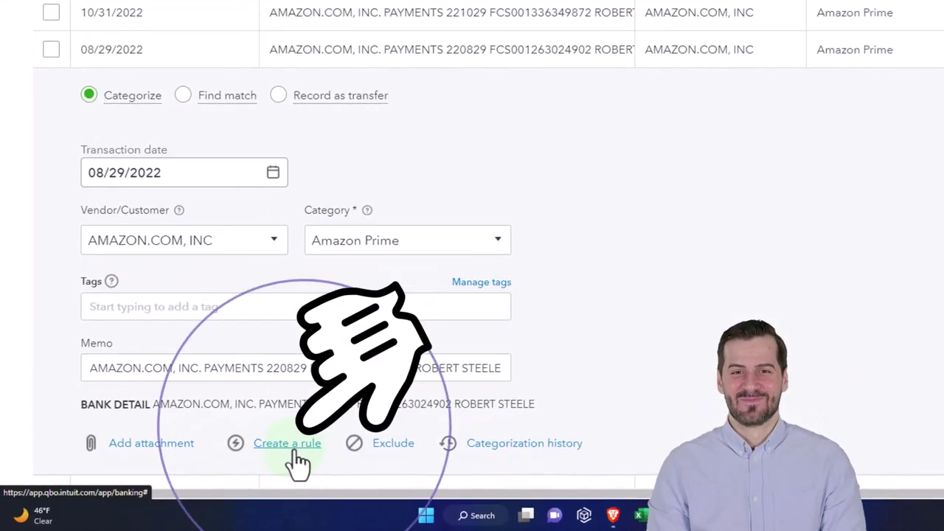
{"action": "left_click", "coordinate": [294, 452]}
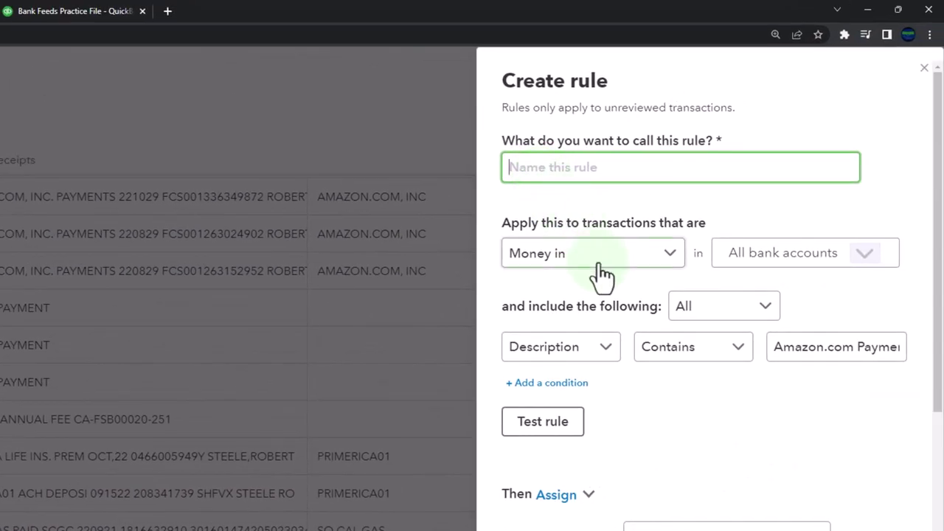
{"action": "scroll", "coordinate": [796, 362], "scroll_direction": "down", "scroll_amount": 3}
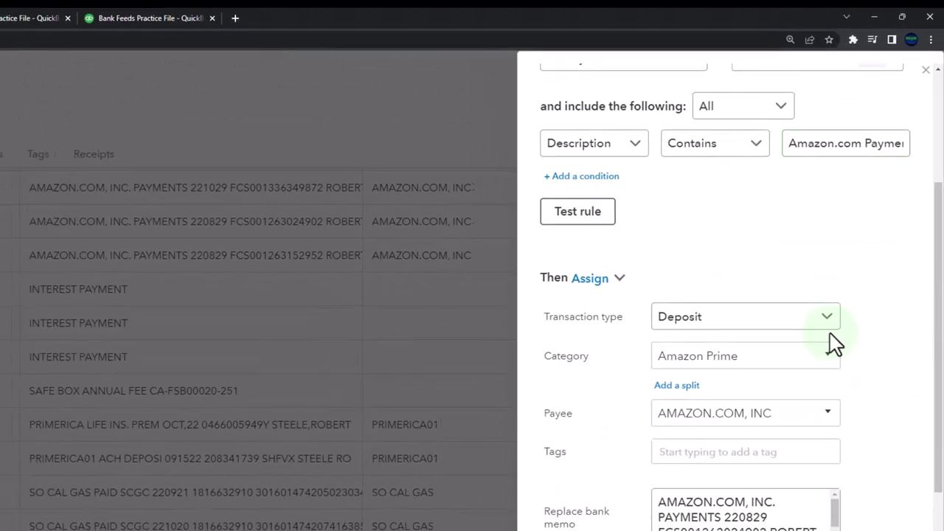
{"action": "scroll", "coordinate": [834, 341], "scroll_direction": "down", "scroll_amount": 2}
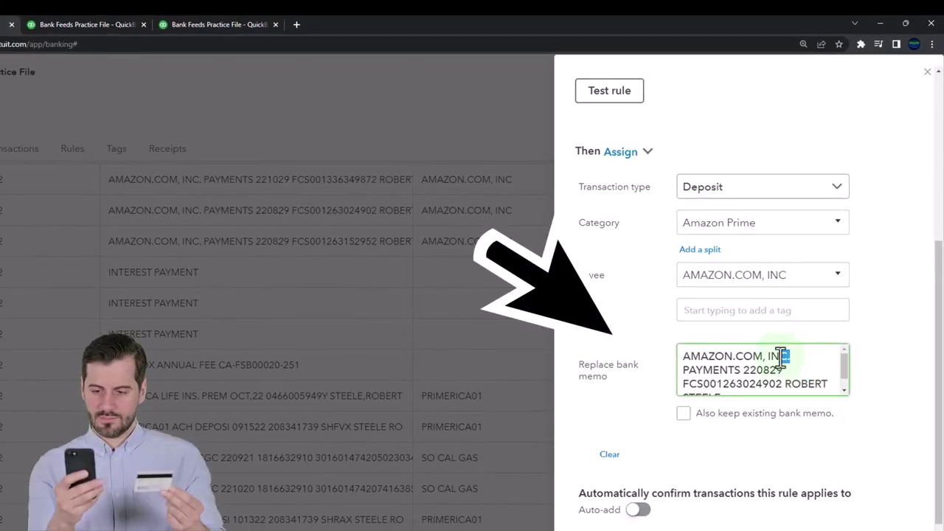
{"action": "left_click_drag", "start_coordinate": [788, 357], "coordinate": [686, 357]}
{"action": "key", "text": "ctrl+c"}
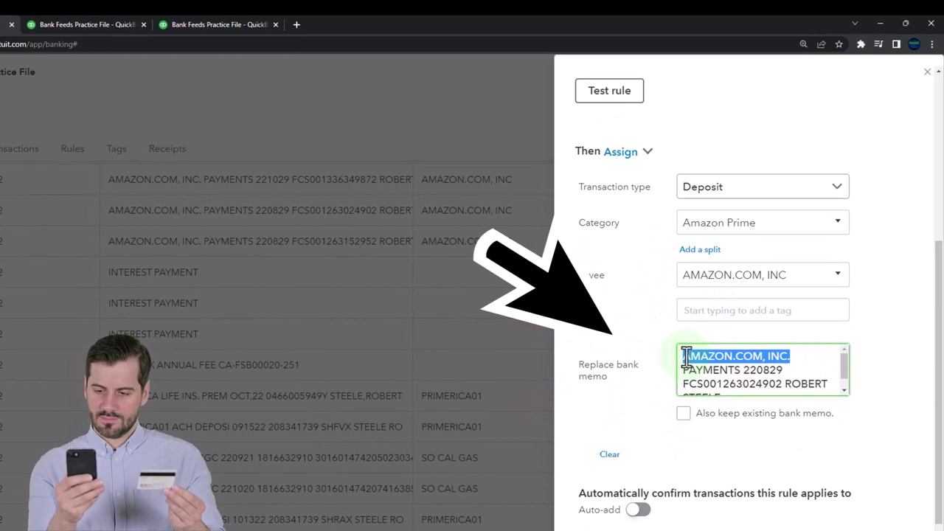
{"action": "scroll", "coordinate": [700, 366], "scroll_direction": "up", "scroll_amount": 4}
{"action": "left_click", "coordinate": [612, 155]}
{"action": "key", "text": "ctrl+v"}
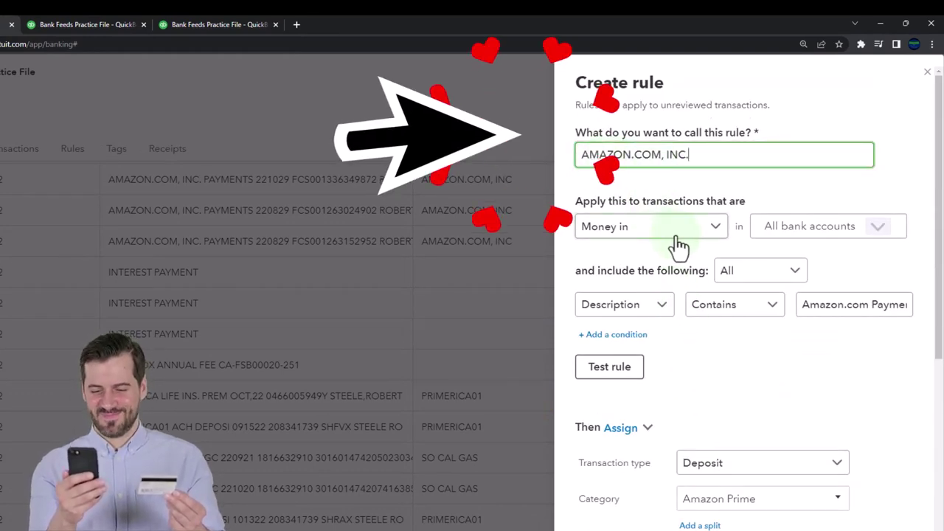
Keep the rule on Money in with All conditions required, and set its condition to Bank text Contains.
{"action": "left_click", "coordinate": [715, 227]}
{"action": "left_click", "coordinate": [716, 233]}
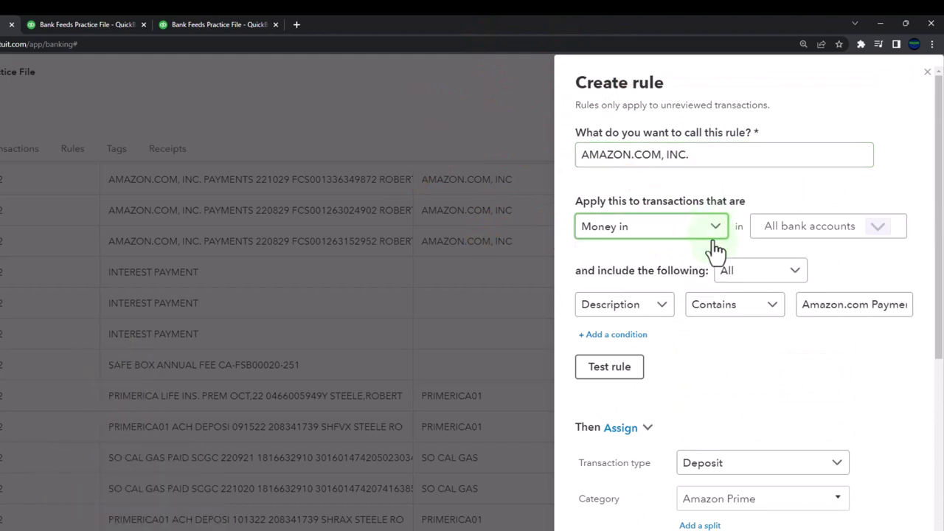
{"action": "left_click", "coordinate": [791, 275]}
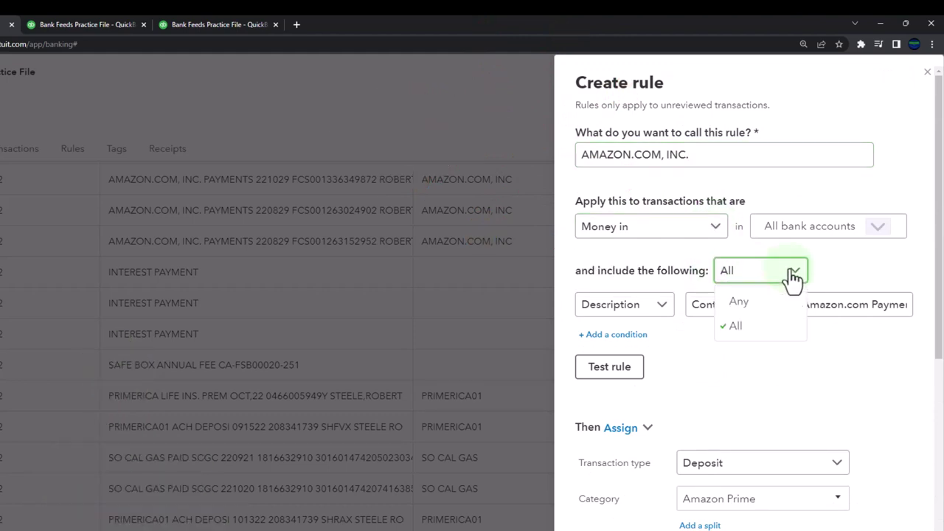
{"action": "left_click", "coordinate": [663, 309]}
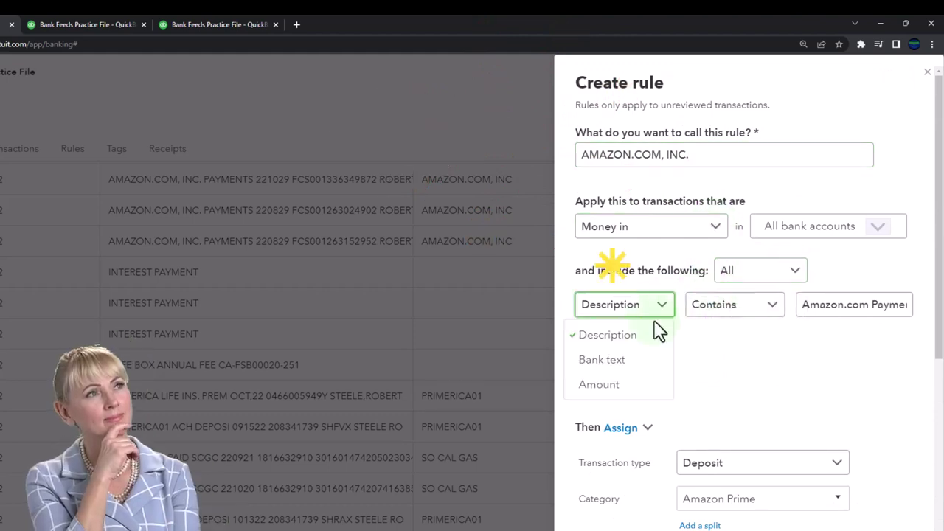
{"action": "left_click", "coordinate": [627, 374]}
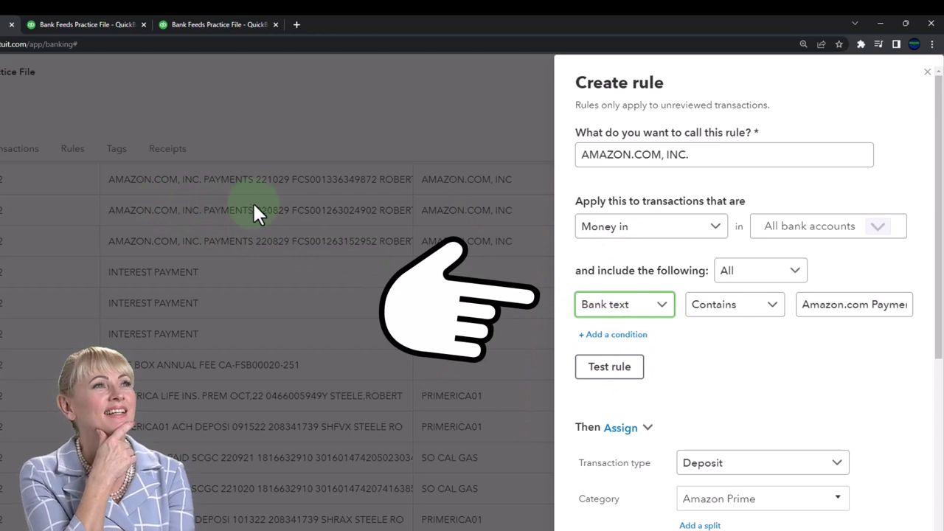
{"action": "left_click", "coordinate": [774, 310]}
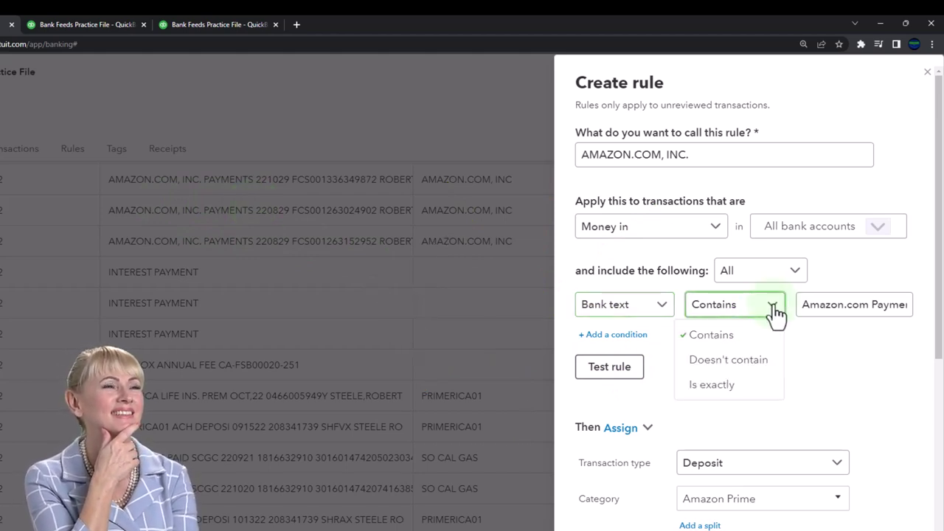
{"action": "left_click", "coordinate": [738, 338]}
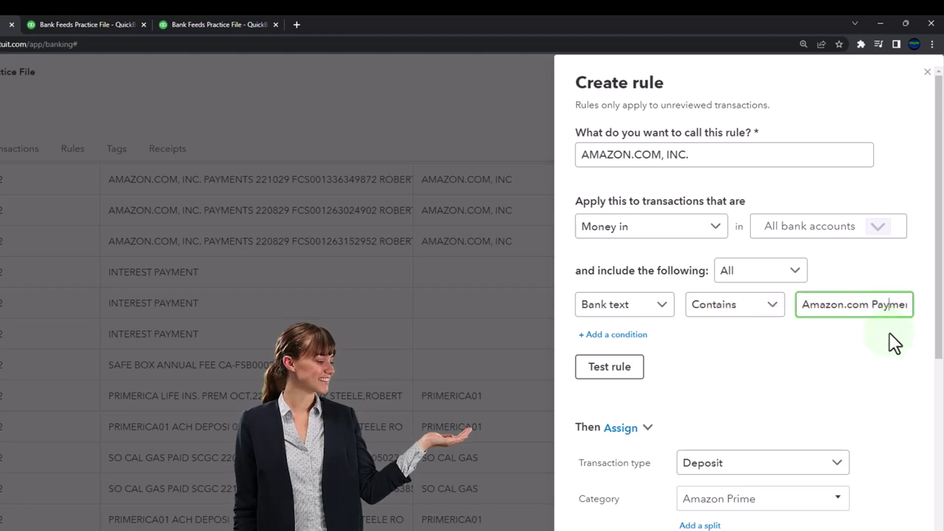
Replace the condition's match text with AMAZON.COM, INC, copied from the replacement bank memo.
{"action": "type", "text": "nts"}
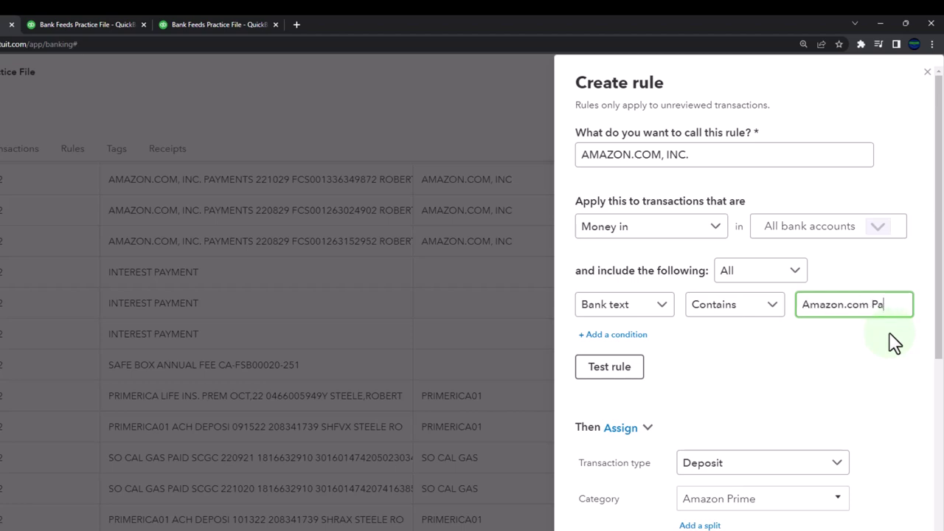
{"action": "scroll", "coordinate": [776, 359], "scroll_direction": "down", "scroll_amount": 3}
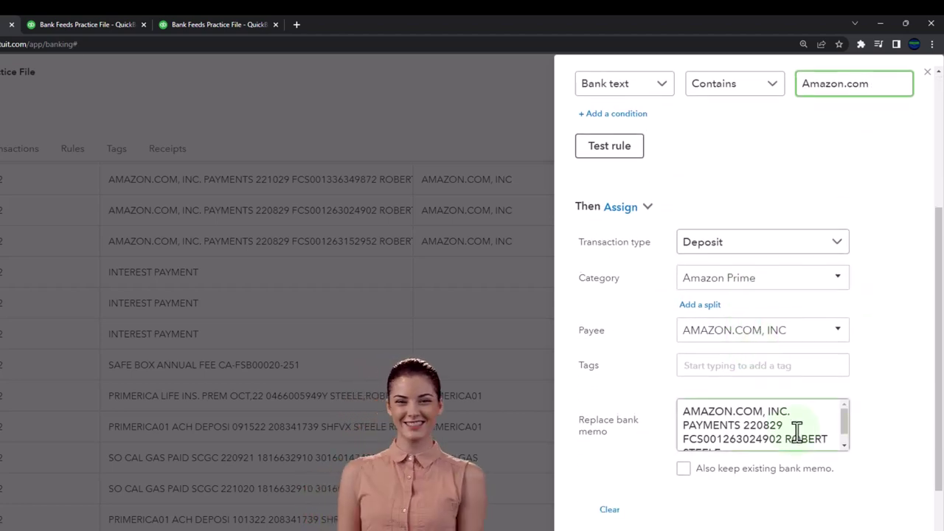
{"action": "left_click_drag", "start_coordinate": [791, 412], "coordinate": [687, 412]}
{"action": "key", "text": "ctrl+c"}
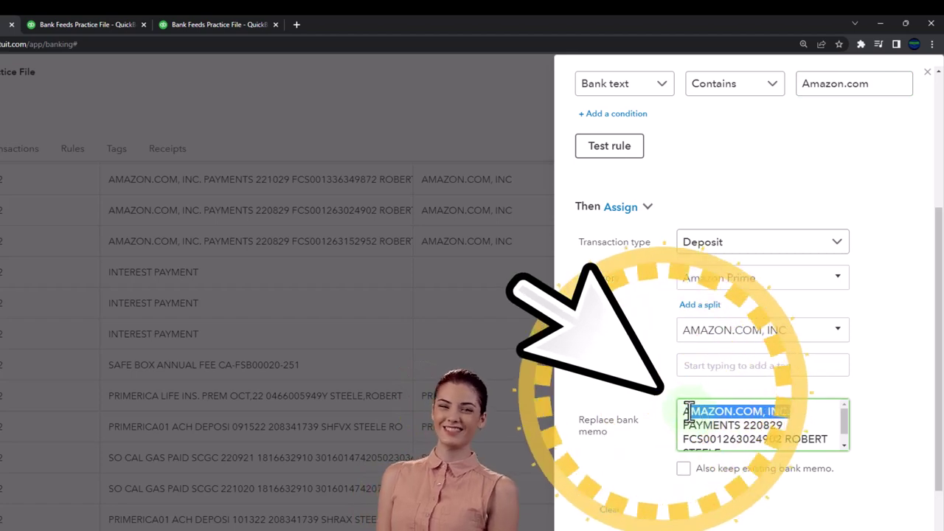
{"action": "scroll", "coordinate": [738, 413], "scroll_direction": "up", "scroll_amount": 3}
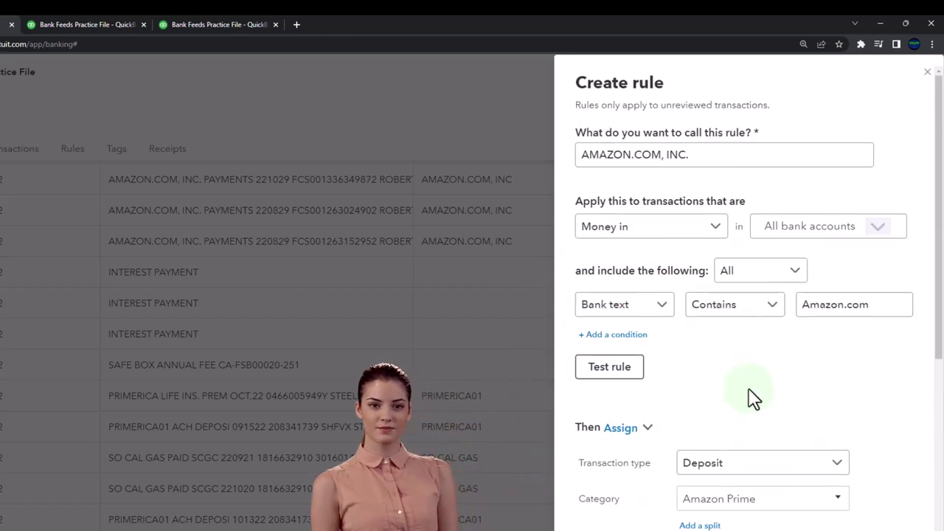
{"action": "left_click_drag", "start_coordinate": [802, 310], "coordinate": [912, 306]}
{"action": "key", "text": "ctrl+v"}
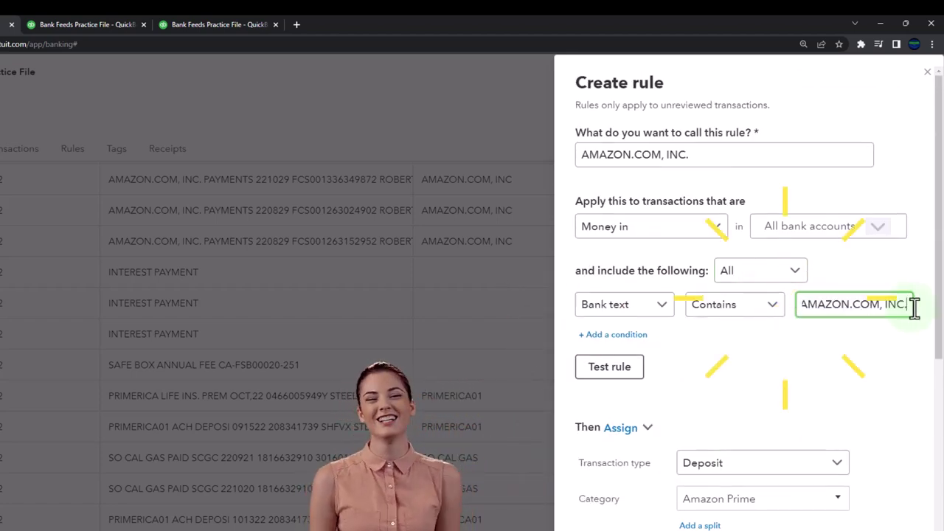
{"action": "key", "text": "Tab"}
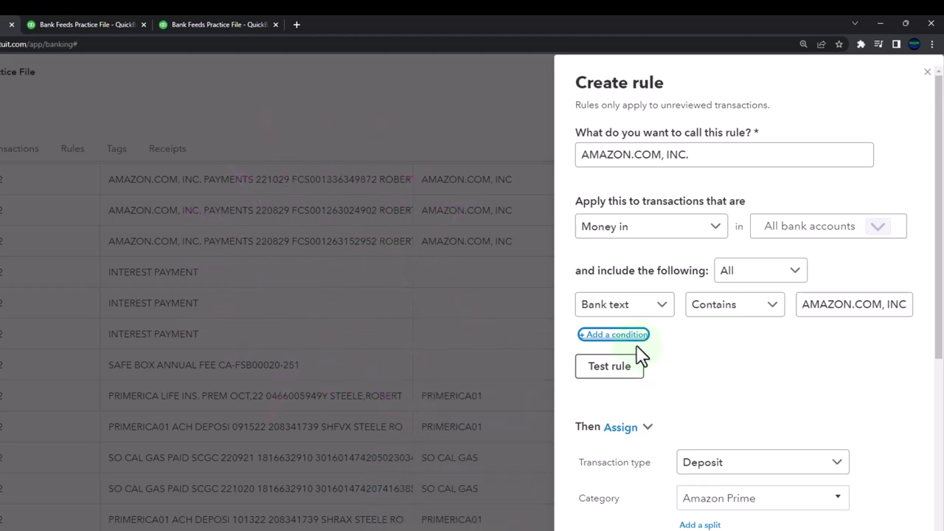
Test the rule against the unreviewed transactions and review its assigned transaction type, category, payee, memo and auto-add setting.
{"action": "scroll", "coordinate": [640, 357], "scroll_direction": "down", "scroll_amount": 1}
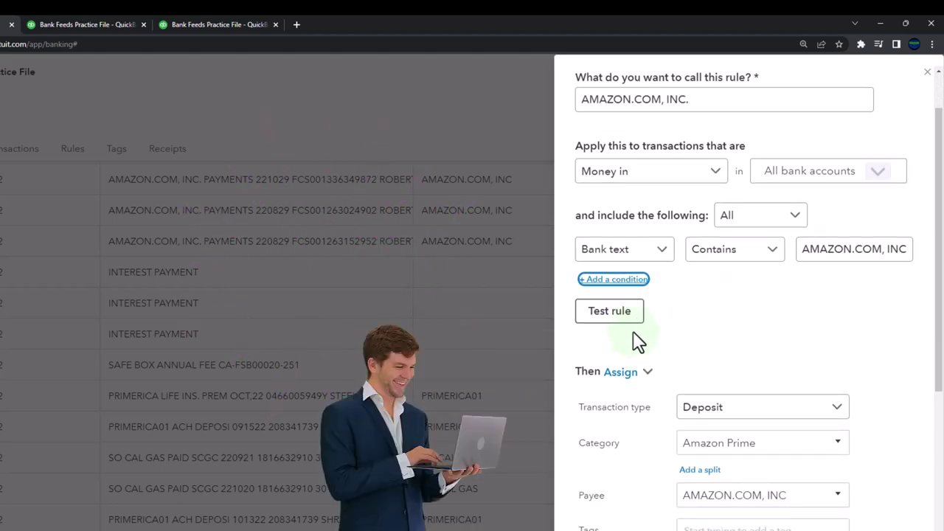
{"action": "left_click", "coordinate": [629, 318]}
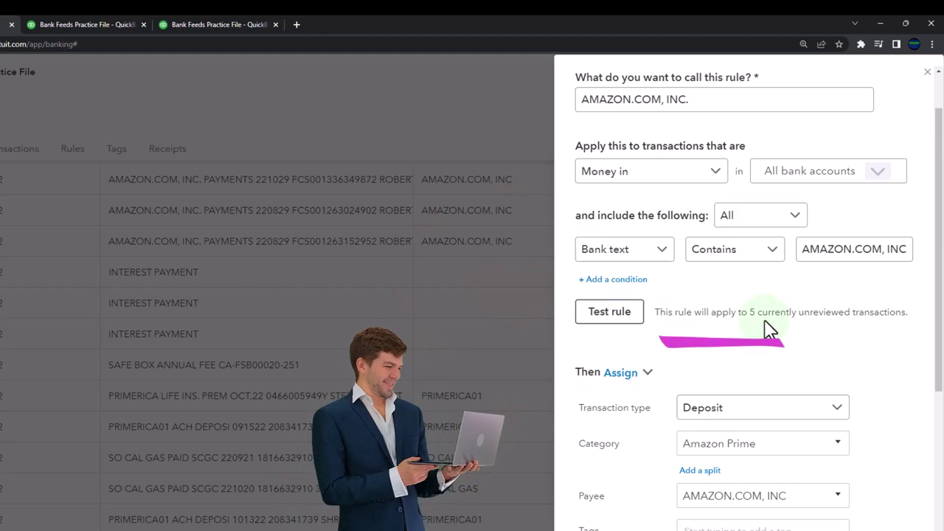
{"action": "scroll", "coordinate": [768, 328], "scroll_direction": "down", "scroll_amount": 2}
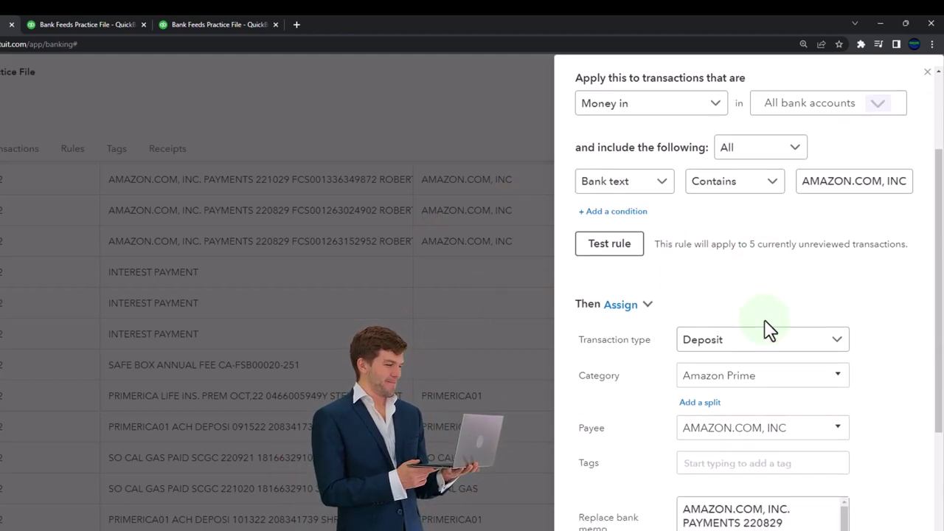
{"action": "scroll", "coordinate": [719, 325], "scroll_direction": "down", "scroll_amount": 1}
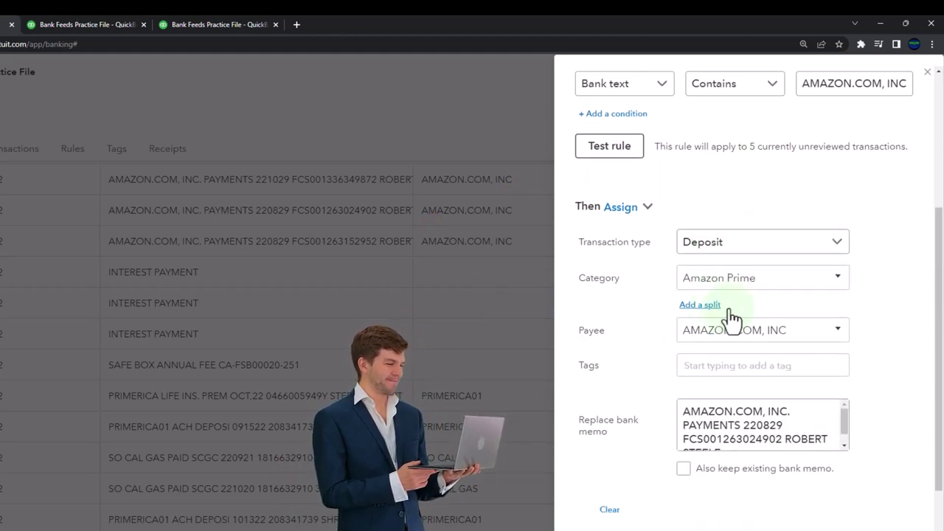
{"action": "scroll", "coordinate": [667, 353], "scroll_direction": "down", "scroll_amount": 2}
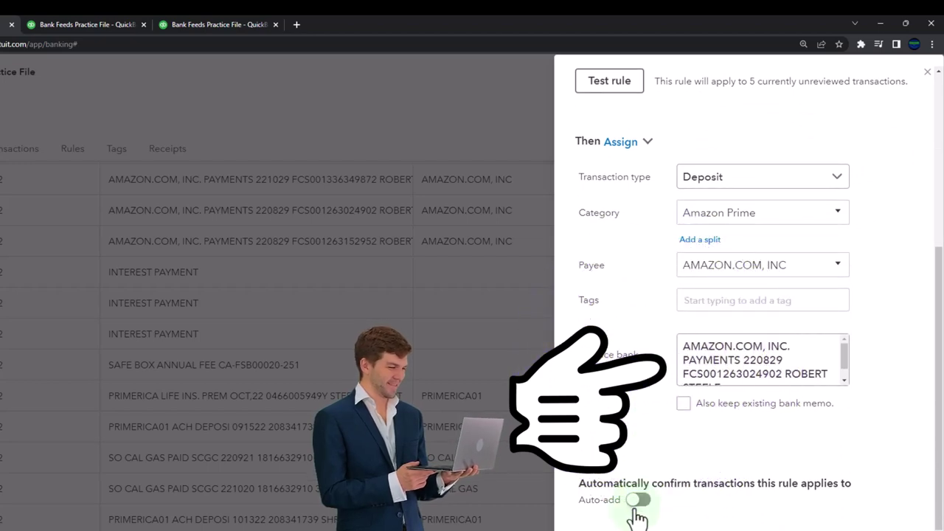
Remove the comma from the rule name so it reads AMAZON.COM INC. and save the rule.
{"action": "left_click", "coordinate": [898, 489]}
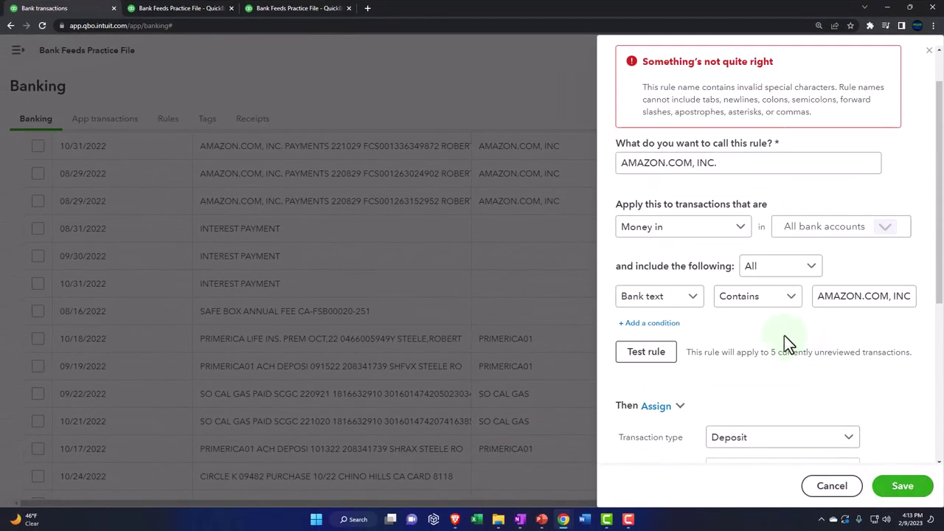
{"action": "scroll", "coordinate": [788, 343], "scroll_direction": "up", "scroll_amount": 1}
{"action": "key", "text": "BackSpace"}
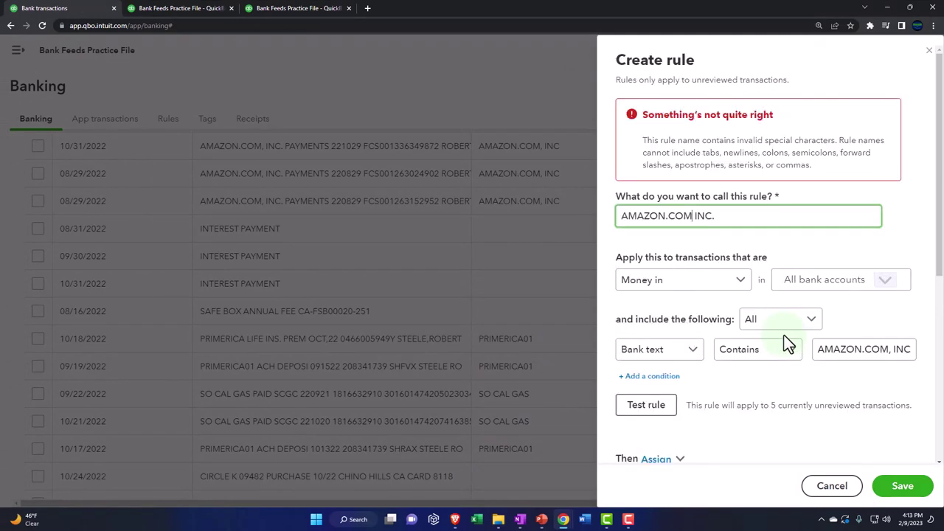
{"action": "left_click", "coordinate": [901, 487]}
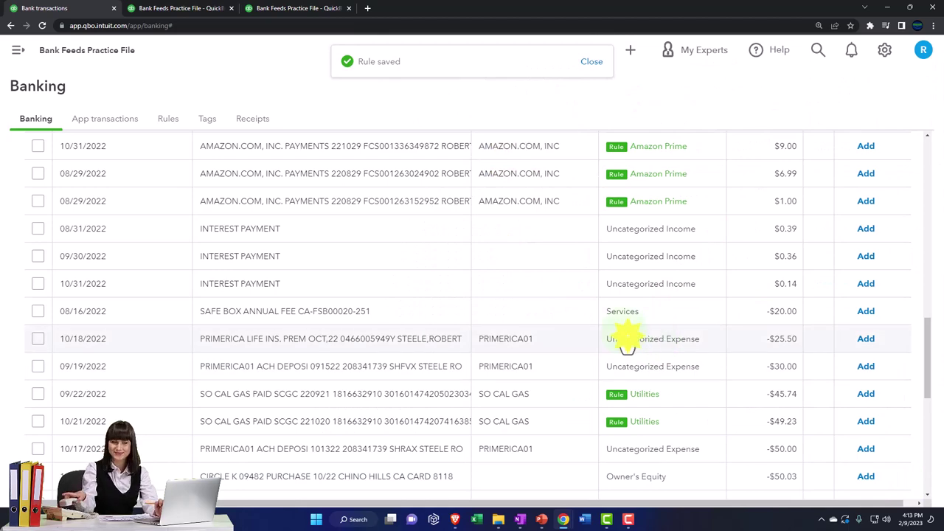
Filter the Checking 2412 transactions for review to the Recognized ones.
{"action": "scroll", "coordinate": [217, 280], "scroll_direction": "up", "scroll_amount": 15}
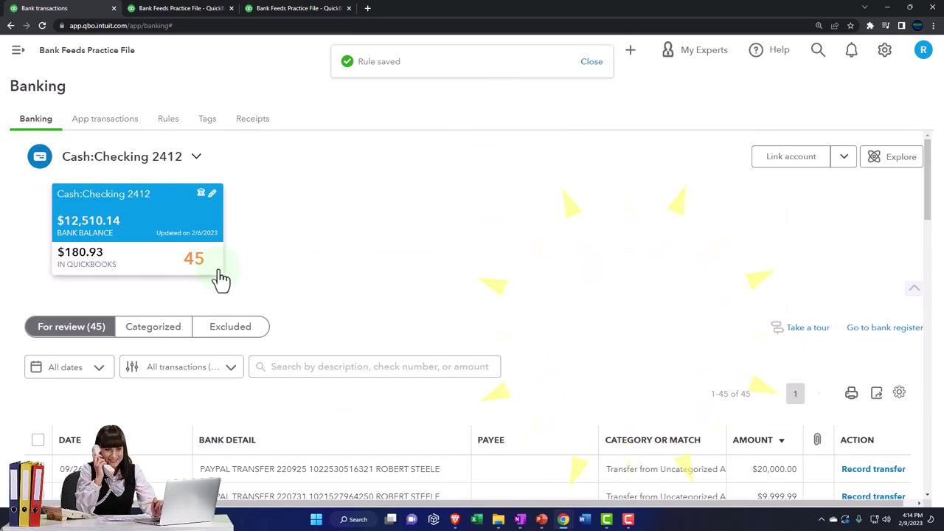
{"action": "scroll", "coordinate": [218, 281], "scroll_direction": "down", "scroll_amount": 1}
{"action": "left_click", "coordinate": [219, 318]}
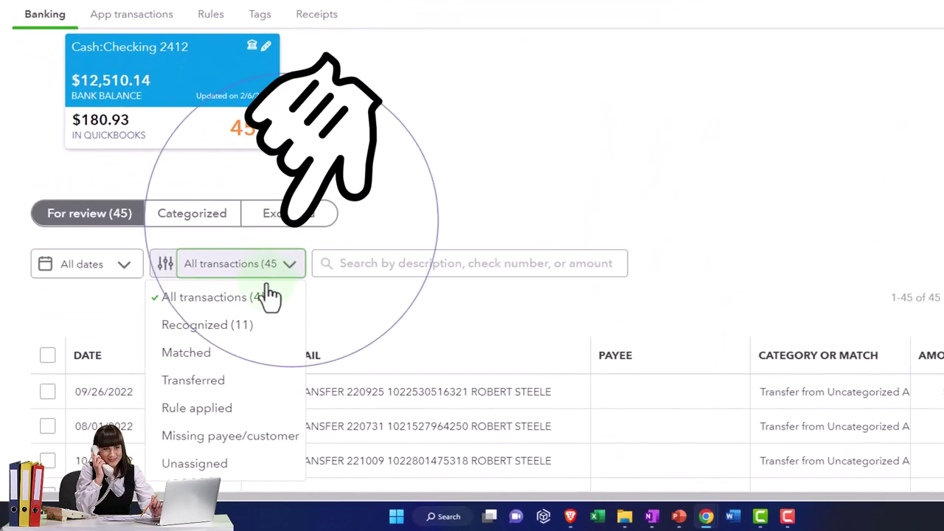
{"action": "left_click", "coordinate": [255, 329]}
{"action": "scroll", "coordinate": [416, 258], "scroll_direction": "down", "scroll_amount": 3}
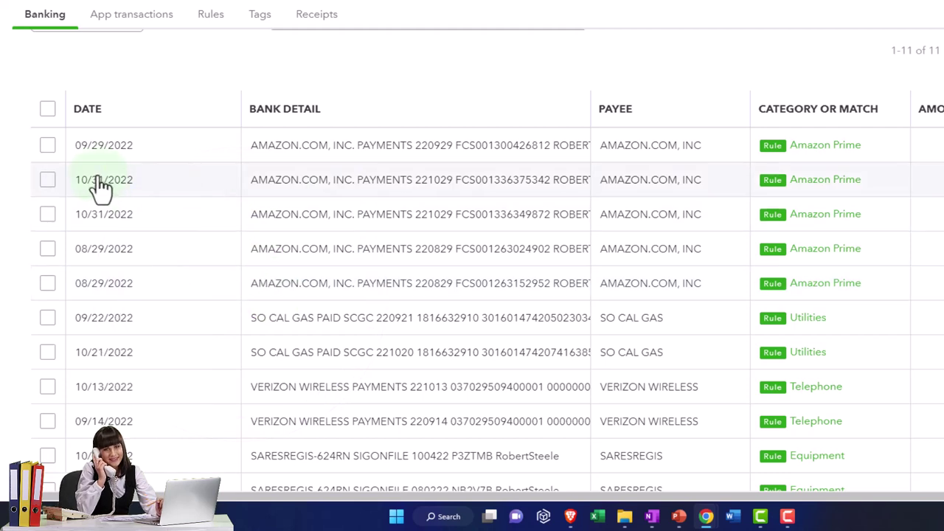
Select all five AMAZON.COM, INC deposits assigned to Amazon Prime and accept them together.
{"action": "left_click", "coordinate": [49, 146]}
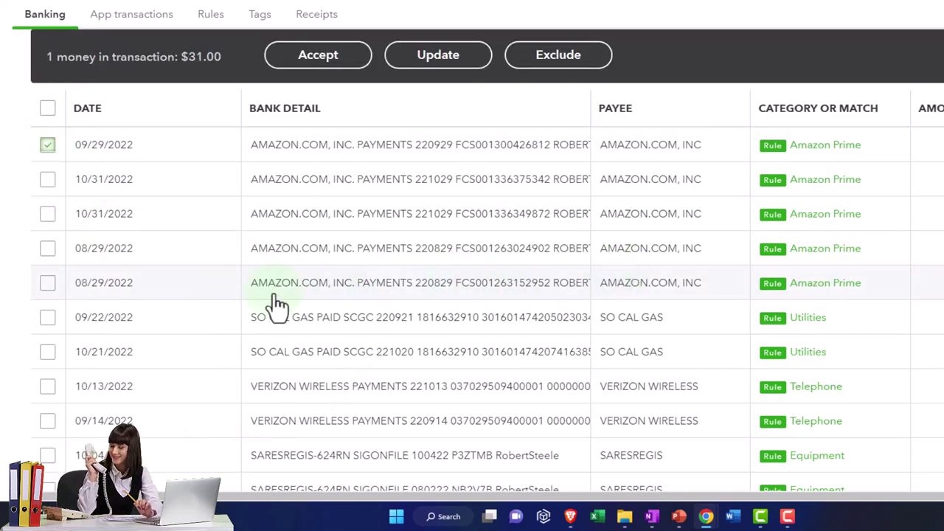
{"action": "left_click", "coordinate": [48, 285], "text": "shift"}
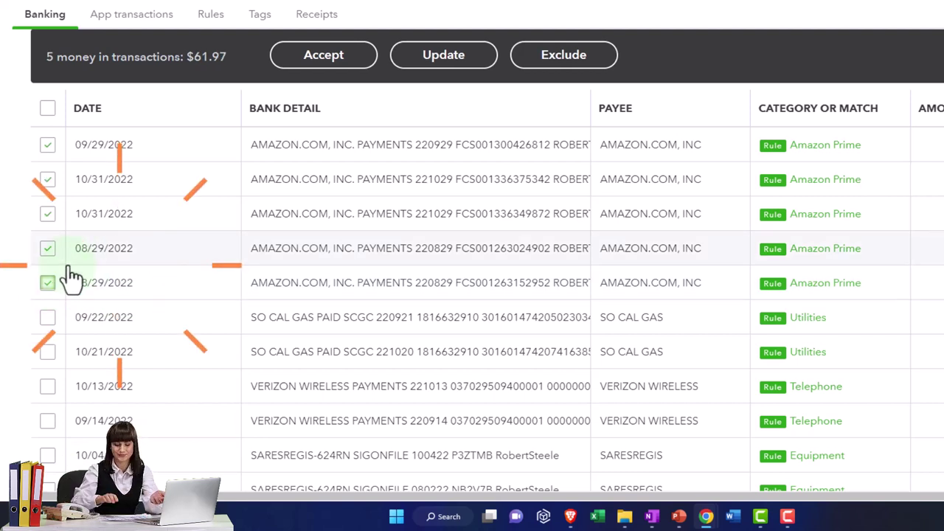
{"action": "left_click", "coordinate": [324, 59]}
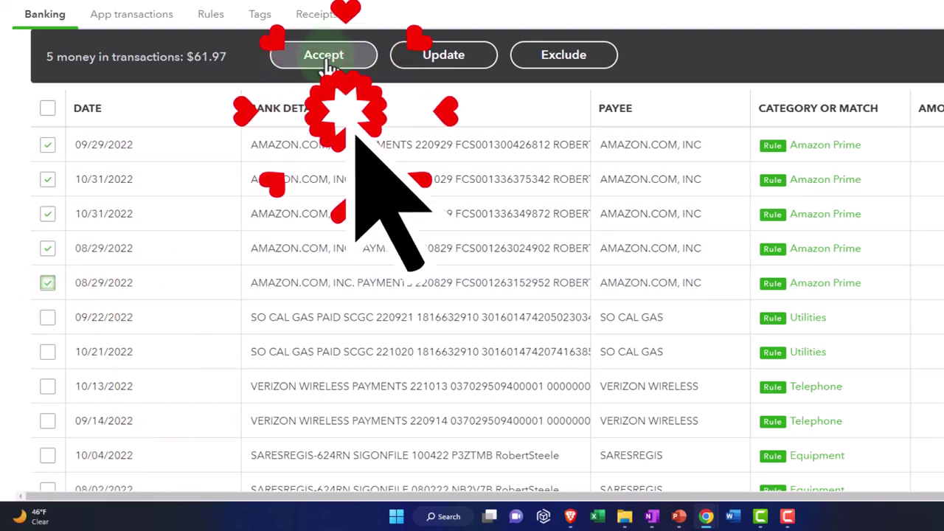
{"action": "left_click", "coordinate": [325, 59]}
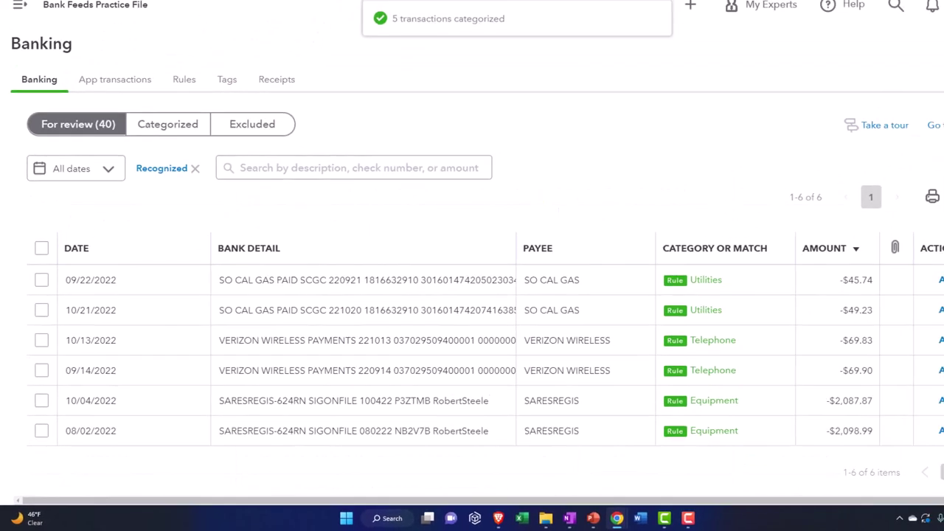
Rerun the 2022 Balance Sheet report and open the transaction detail behind the Checking 2412 balance.
{"action": "left_click", "coordinate": [185, 9]}
{"action": "scroll", "coordinate": [456, 184], "scroll_direction": "up", "scroll_amount": 1}
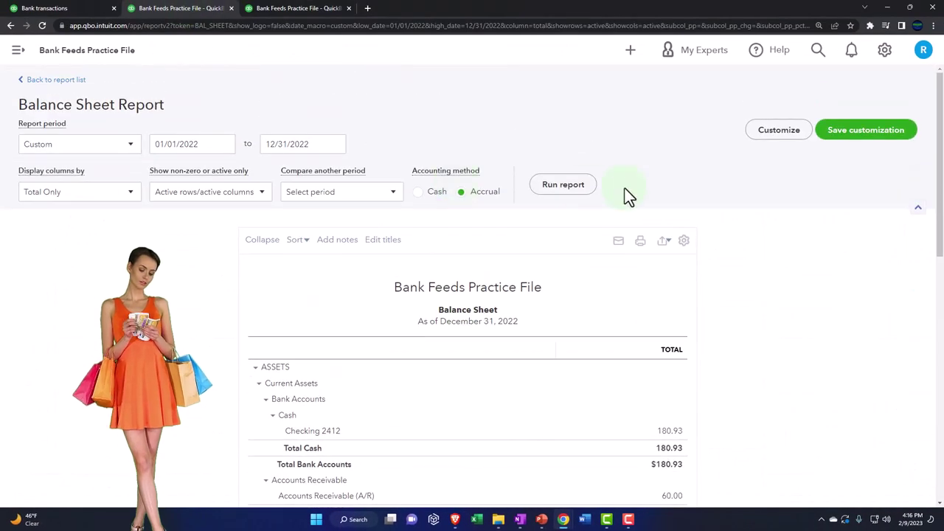
{"action": "left_click", "coordinate": [565, 185]}
{"action": "scroll", "coordinate": [594, 241], "scroll_direction": "down", "scroll_amount": 2}
{"action": "left_click", "coordinate": [669, 277]}
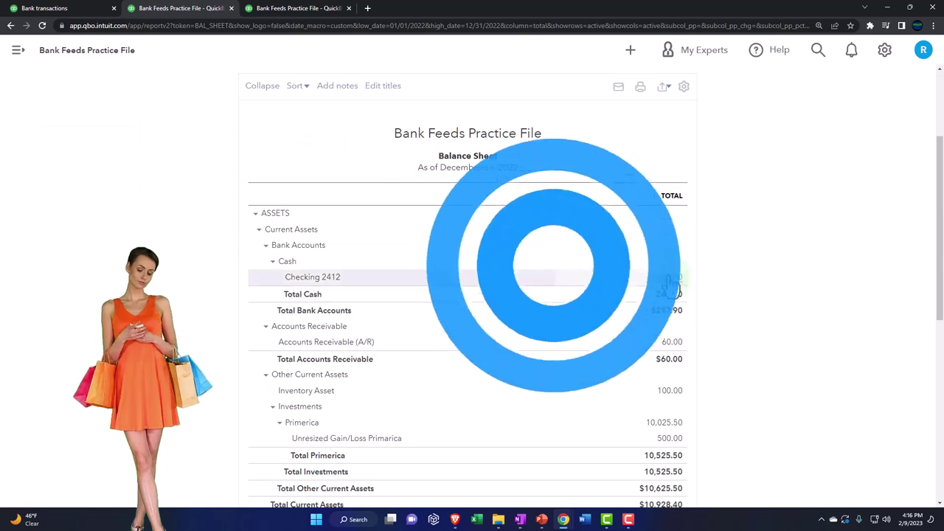
{"action": "scroll", "coordinate": [675, 288], "scroll_direction": "down", "scroll_amount": 2}
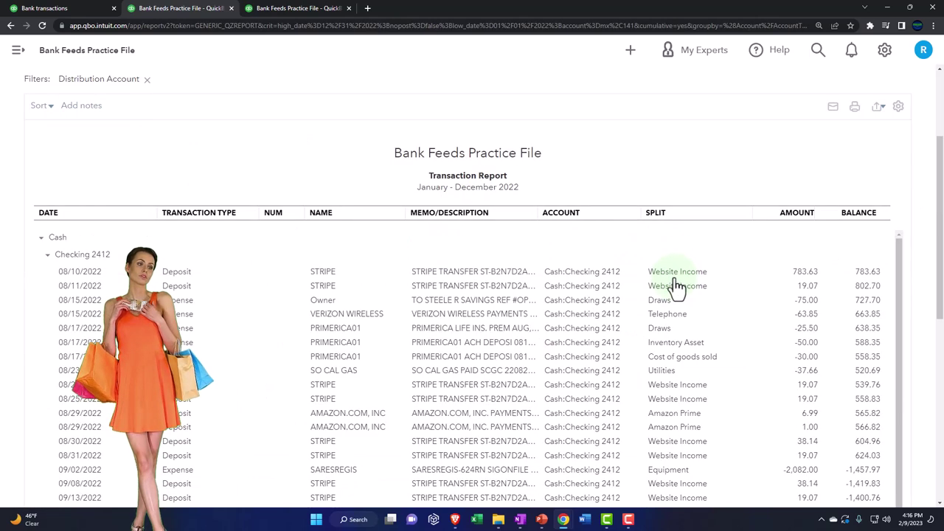
Customize the Checking 2412 transaction report to filter by transaction type Deposit and run it.
{"action": "scroll", "coordinate": [668, 295], "scroll_direction": "up", "scroll_amount": 3}
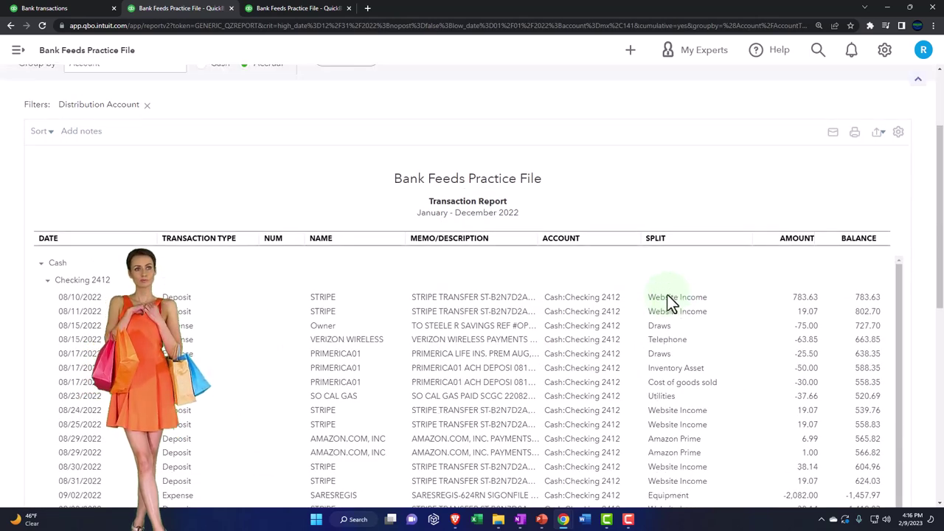
{"action": "left_click", "coordinate": [769, 143]}
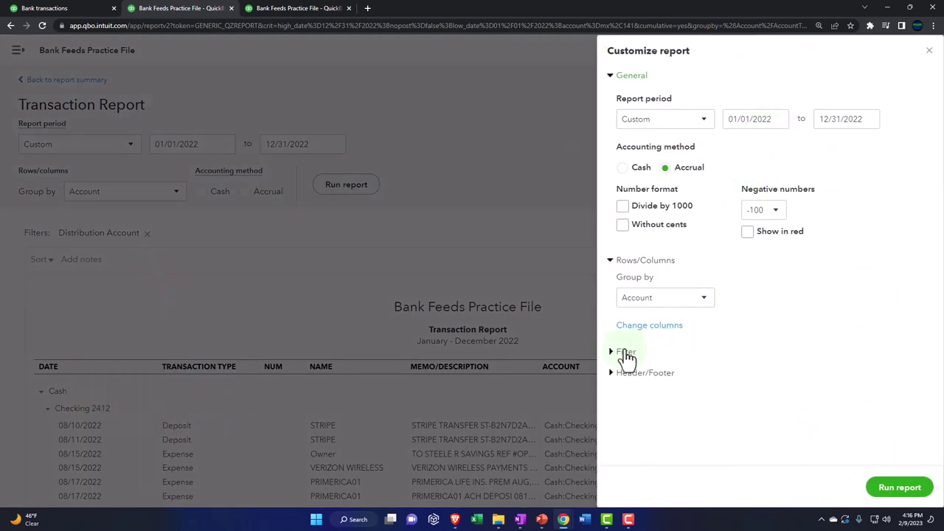
{"action": "left_click", "coordinate": [613, 354]}
{"action": "scroll", "coordinate": [622, 353], "scroll_direction": "down", "scroll_amount": 2}
{"action": "left_click", "coordinate": [623, 308]}
{"action": "scroll", "coordinate": [830, 207], "scroll_direction": "down", "scroll_amount": 2}
{"action": "left_click", "coordinate": [840, 193]}
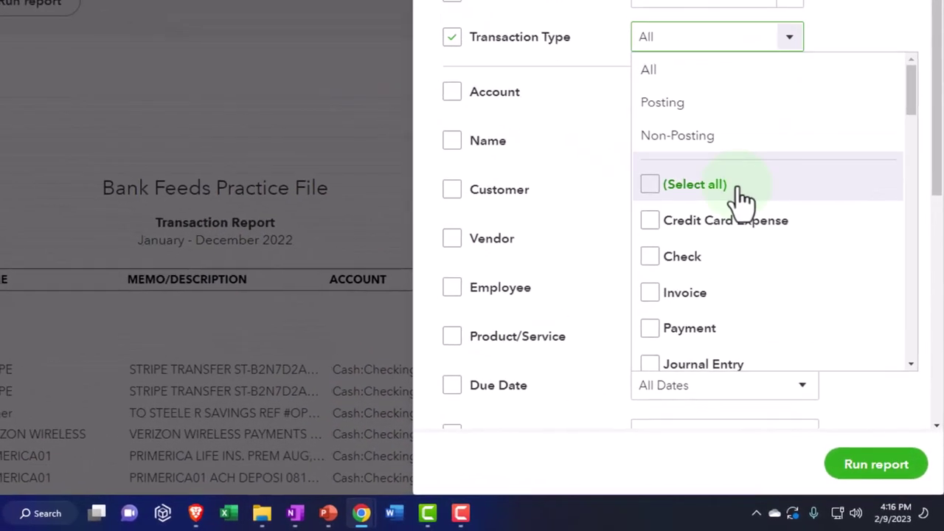
{"action": "scroll", "coordinate": [810, 305], "scroll_direction": "down", "scroll_amount": 1}
{"action": "scroll", "coordinate": [741, 210], "scroll_direction": "down", "scroll_amount": 5}
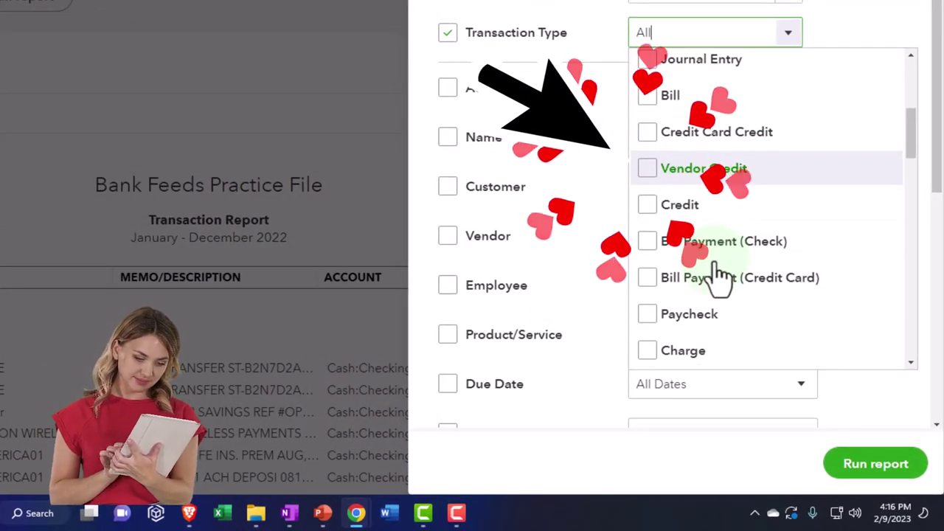
{"action": "scroll", "coordinate": [722, 271], "scroll_direction": "up", "scroll_amount": 5}
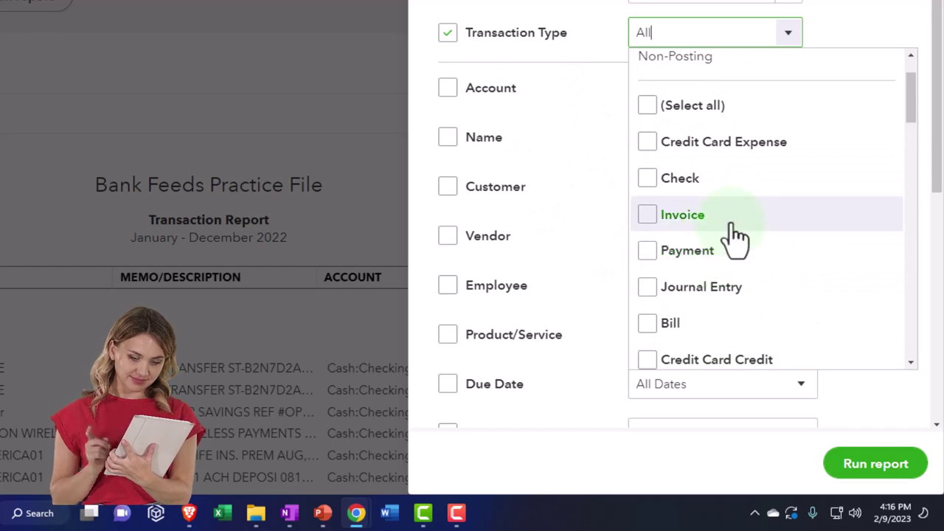
{"action": "scroll", "coordinate": [735, 239], "scroll_direction": "down", "scroll_amount": 1}
{"action": "scroll", "coordinate": [735, 236], "scroll_direction": "down", "scroll_amount": 5}
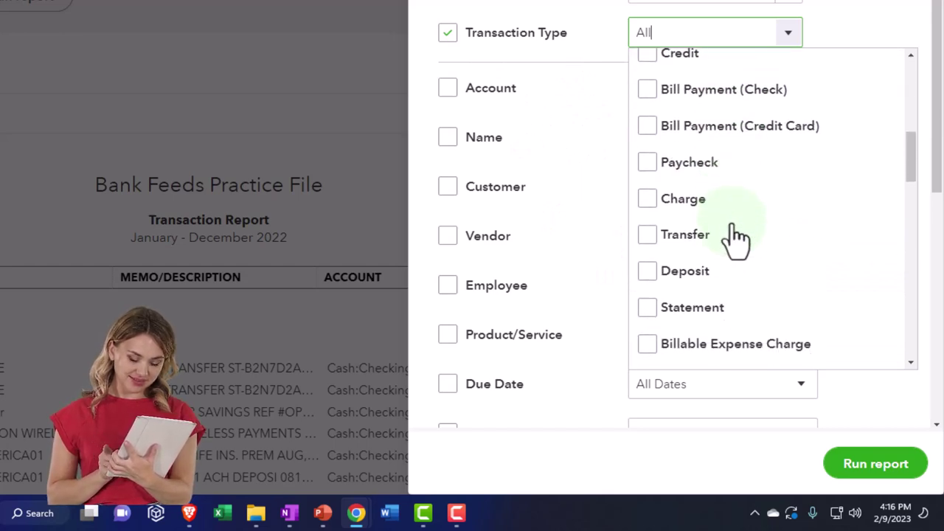
{"action": "left_click", "coordinate": [655, 267]}
{"action": "left_click", "coordinate": [879, 464]}
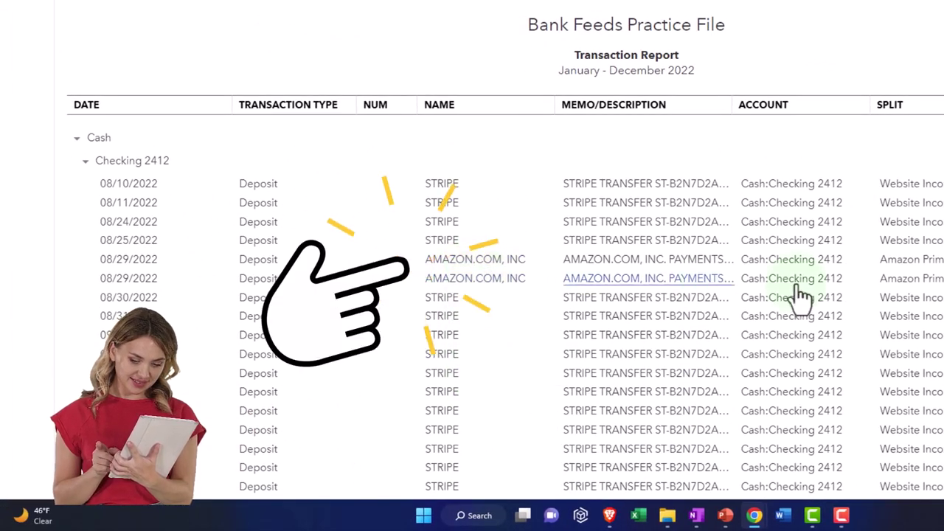
Examine the 10/31/2022 AMAZON.COM, INC deposit of $13.98, close it and return to the Balance Sheet summary.
{"action": "scroll", "coordinate": [586, 399], "scroll_direction": "down", "scroll_amount": 1}
{"action": "scroll", "coordinate": [506, 391], "scroll_direction": "down", "scroll_amount": 5}
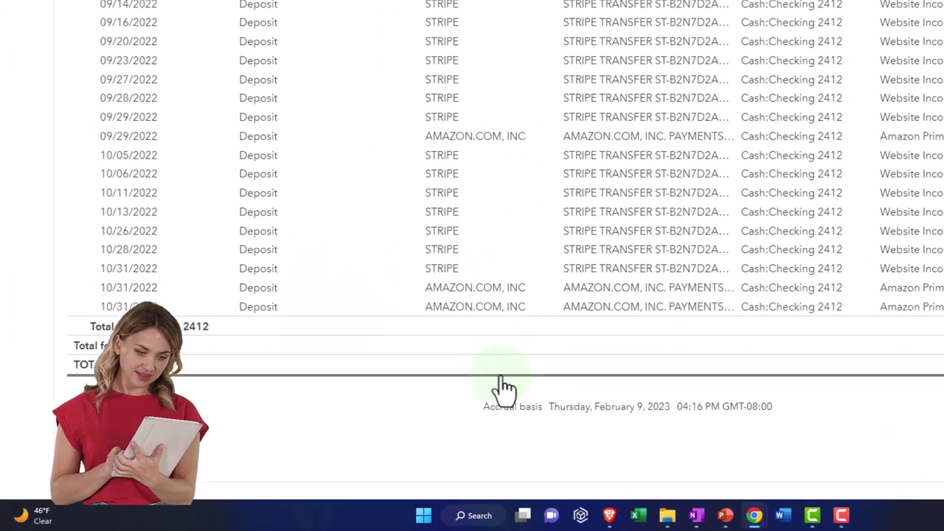
{"action": "left_click", "coordinate": [481, 267]}
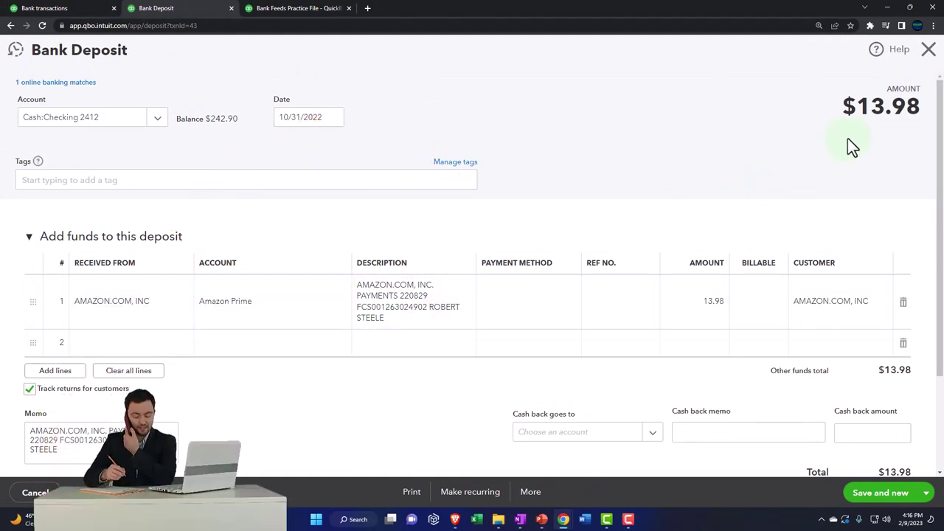
{"action": "left_click", "coordinate": [930, 62]}
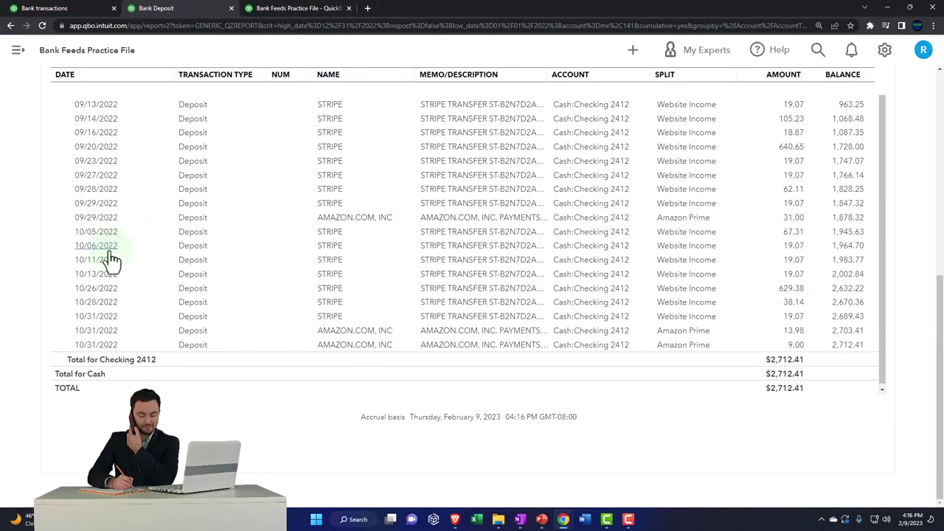
{"action": "left_click", "coordinate": [80, 81]}
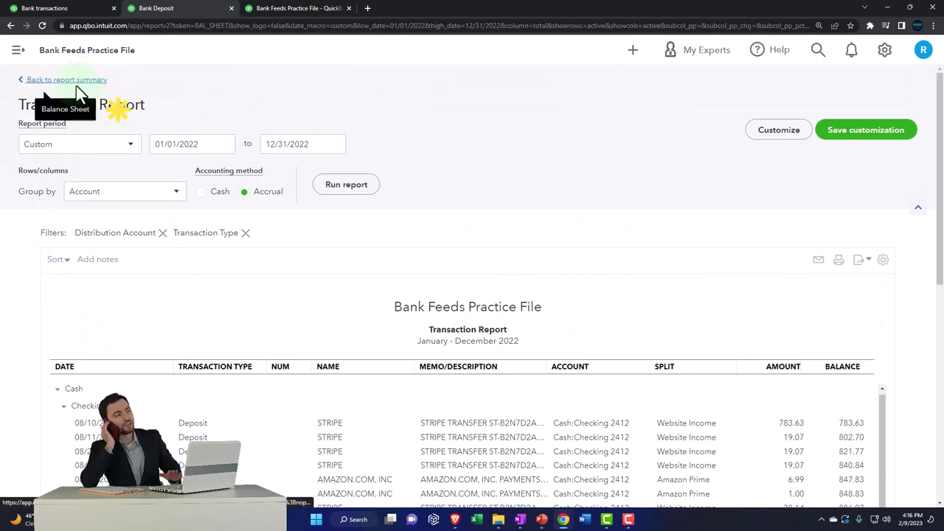
Switch to the 2022 Profit and Loss report, enlarge it, rerun it and check the Amazon Prime income line.
{"action": "left_click", "coordinate": [298, 11]}
{"action": "key", "text": "ctrl+plus"}
{"action": "key", "text": "ctrl+plus"}
{"action": "key", "text": "ctrl+plus"}
{"action": "key", "text": "ctrl+plus"}
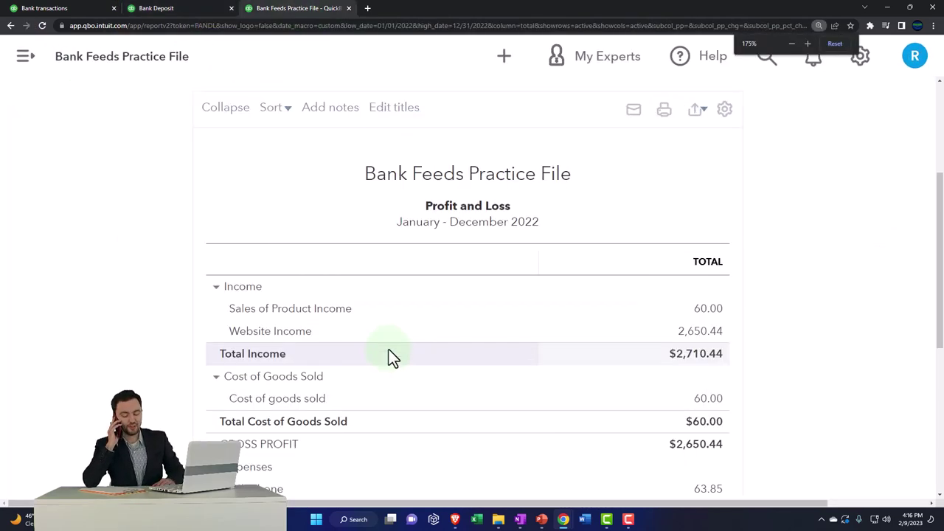
{"action": "scroll", "coordinate": [424, 339], "scroll_direction": "up", "scroll_amount": 3}
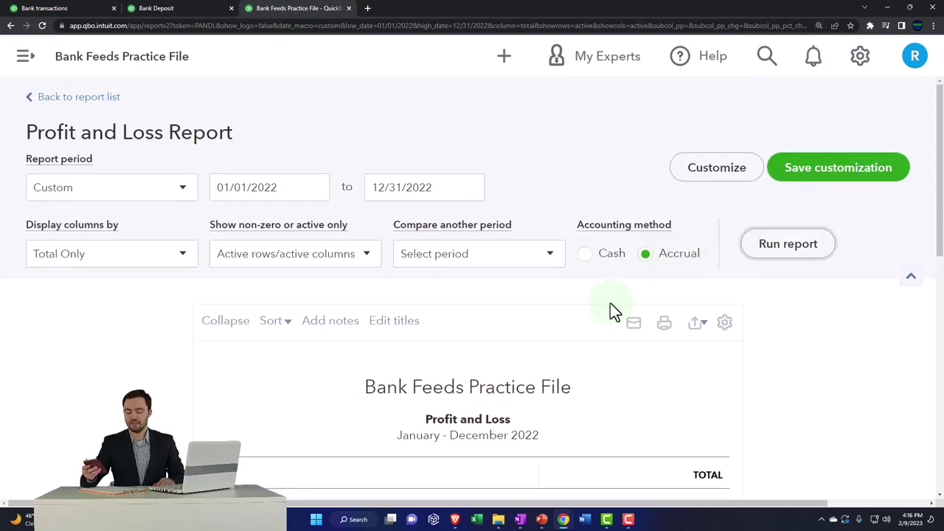
{"action": "scroll", "coordinate": [612, 306], "scroll_direction": "down", "scroll_amount": 3}
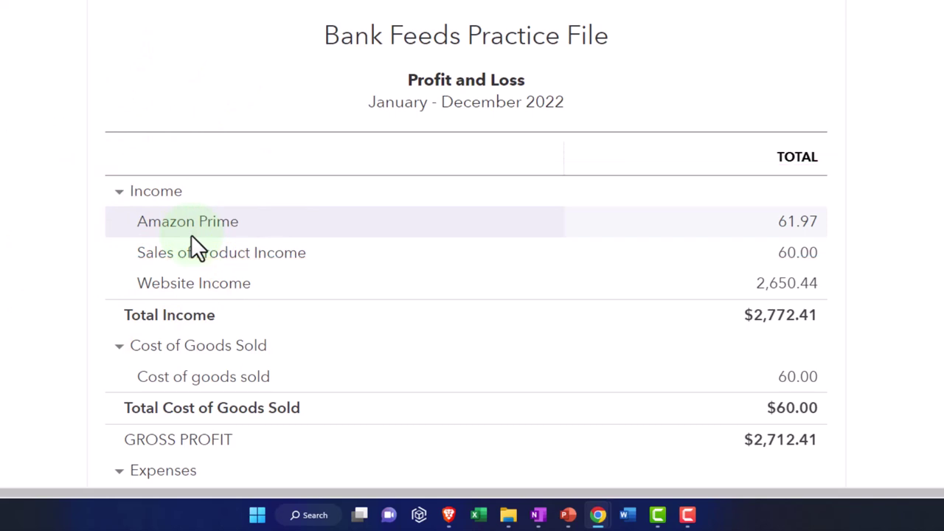
Open the transaction detail behind the Amazon Prime income, review its deposits and return to the Profit and Loss report.
{"action": "left_click", "coordinate": [791, 227]}
{"action": "key", "text": "ctrl+minus"}
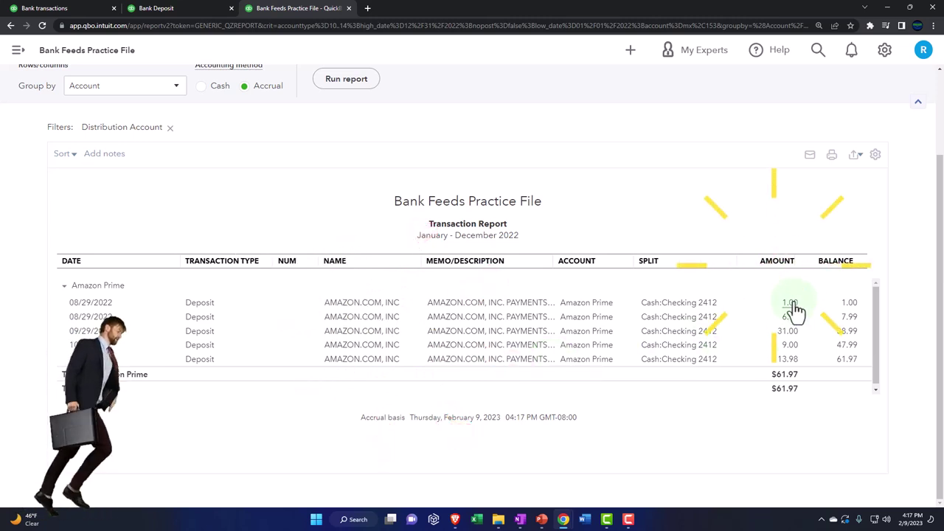
{"action": "scroll", "coordinate": [472, 295], "scroll_direction": "up", "scroll_amount": 2}
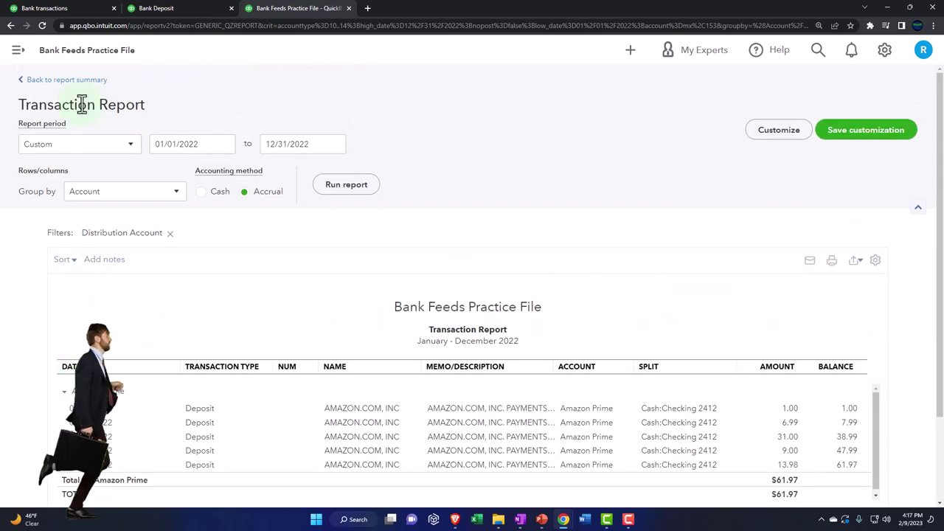
{"action": "left_click", "coordinate": [71, 79]}
{"action": "scroll", "coordinate": [243, 276], "scroll_direction": "down", "scroll_amount": 3}
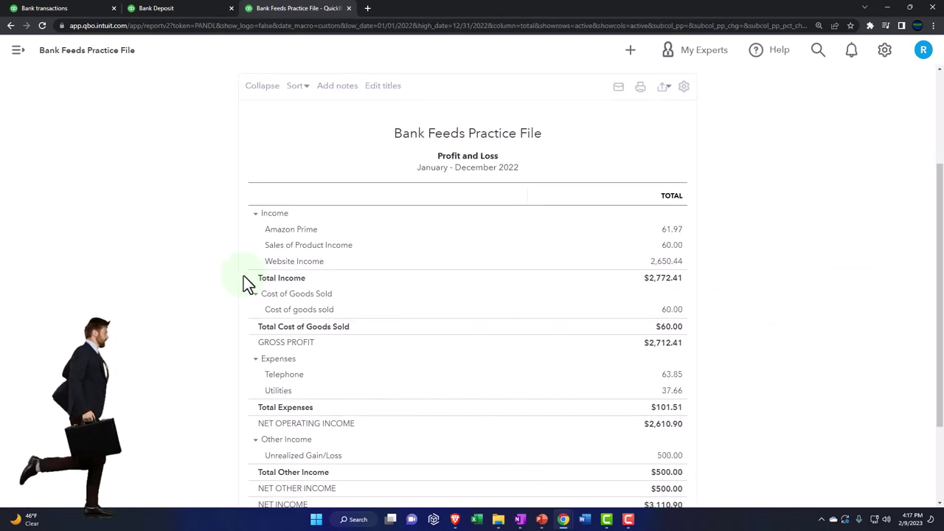
{"action": "scroll", "coordinate": [243, 276], "scroll_direction": "up", "scroll_amount": 4}
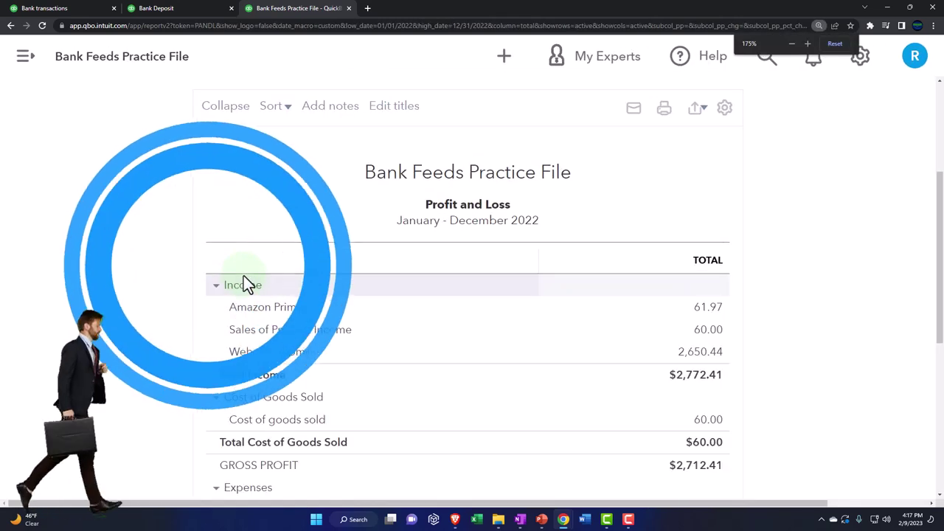
Duplicate the Bank transactions browser tab so the transactions awaiting review stay open in the original.
{"action": "left_click", "coordinate": [73, 9]}
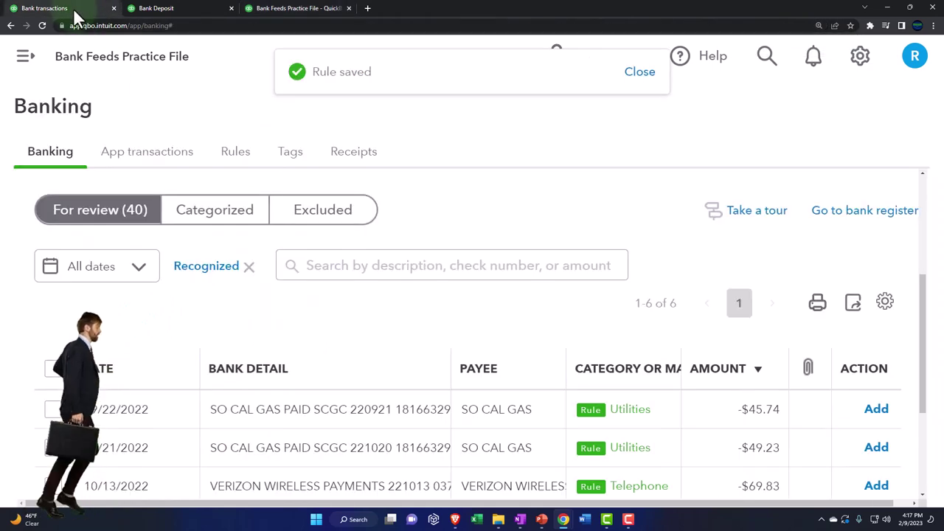
{"action": "right_click", "coordinate": [73, 8]}
{"action": "left_click", "coordinate": [97, 77]}
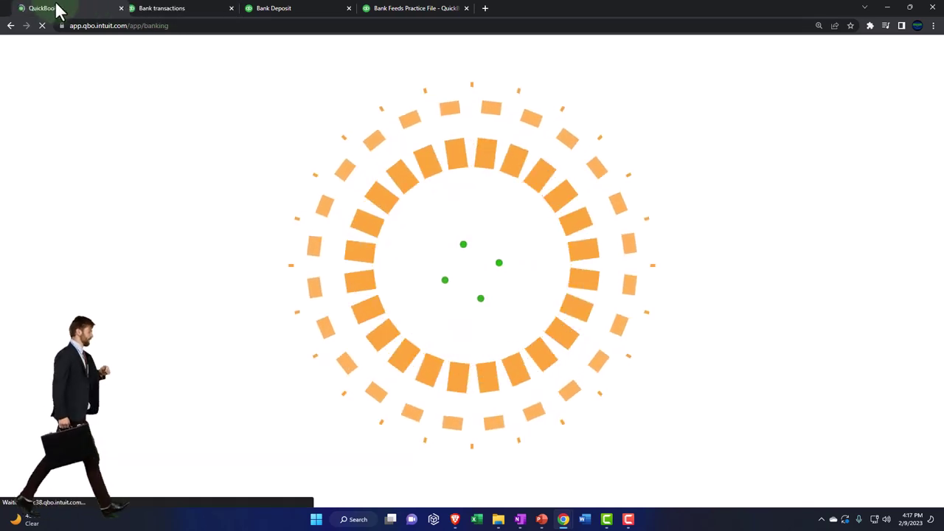
{"action": "key", "text": "ctrl+minus"}
{"action": "mouse_move", "coordinate": [84, 292]}
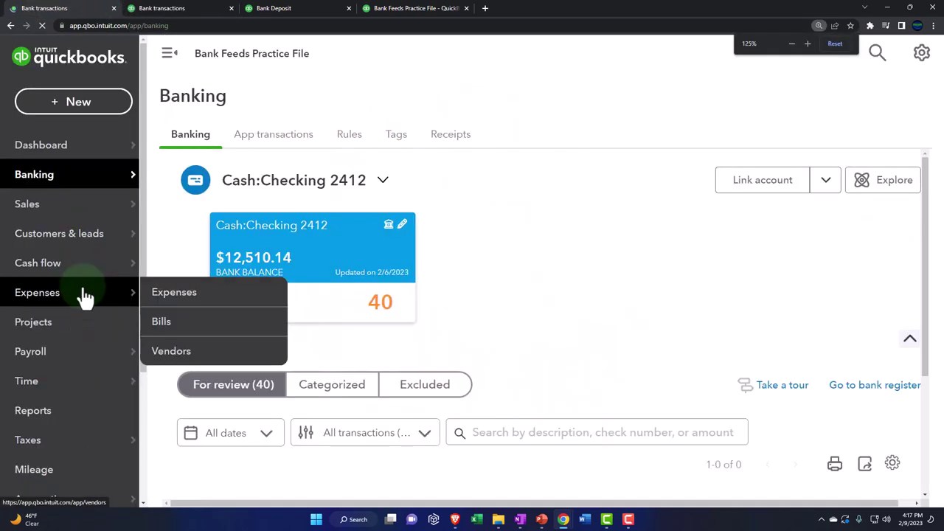
{"action": "key", "text": "ctrl+minus"}
Open the customer list under Sales and view the AMAZON.COM, INC customer record.
{"action": "scroll", "coordinate": [81, 295], "scroll_direction": "down", "scroll_amount": 1}
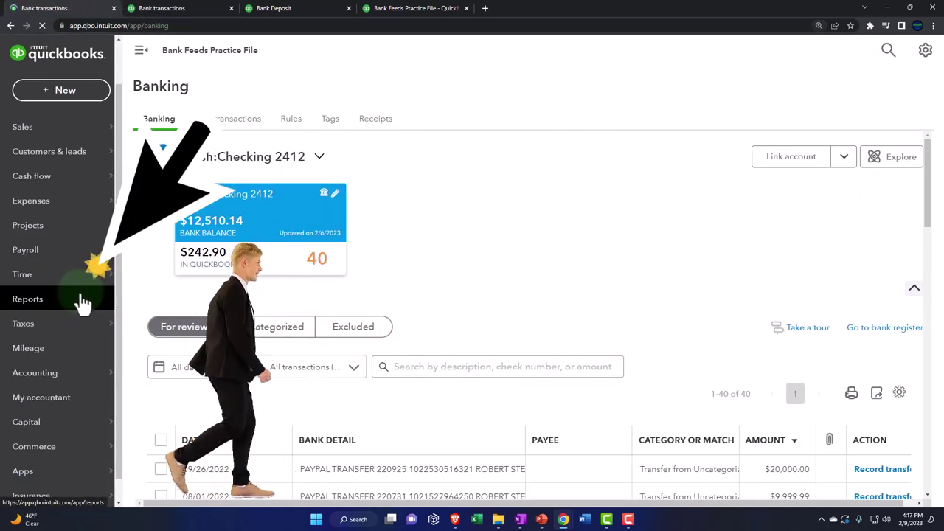
{"action": "scroll", "coordinate": [59, 317], "scroll_direction": "down", "scroll_amount": 1}
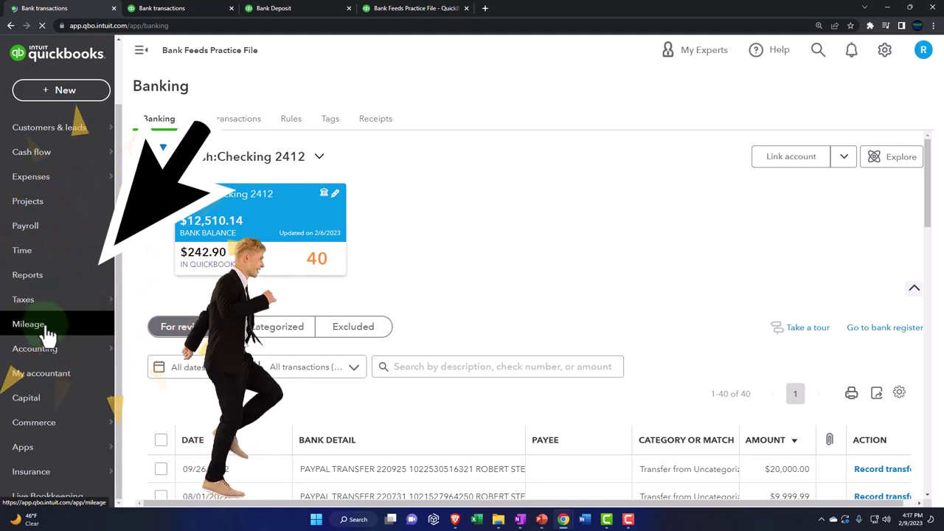
{"action": "scroll", "coordinate": [46, 332], "scroll_direction": "up", "scroll_amount": 3}
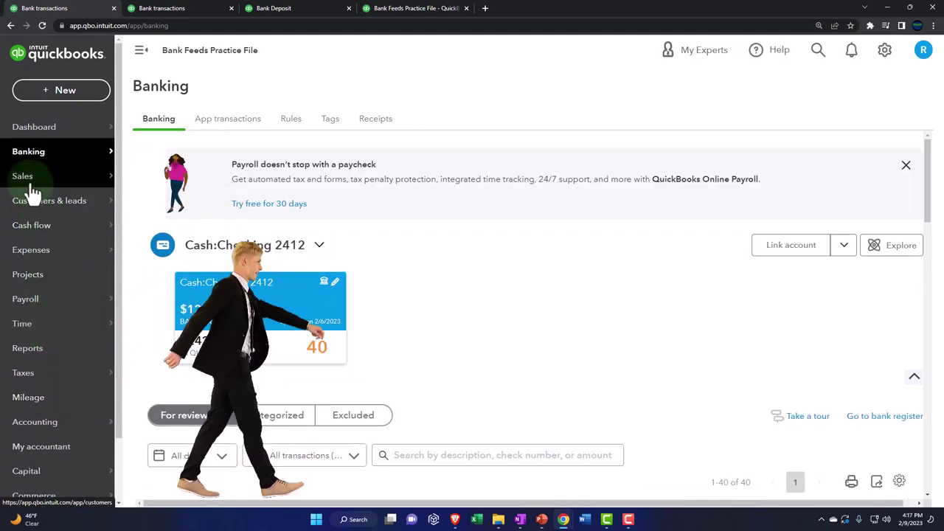
{"action": "left_click", "coordinate": [33, 193]}
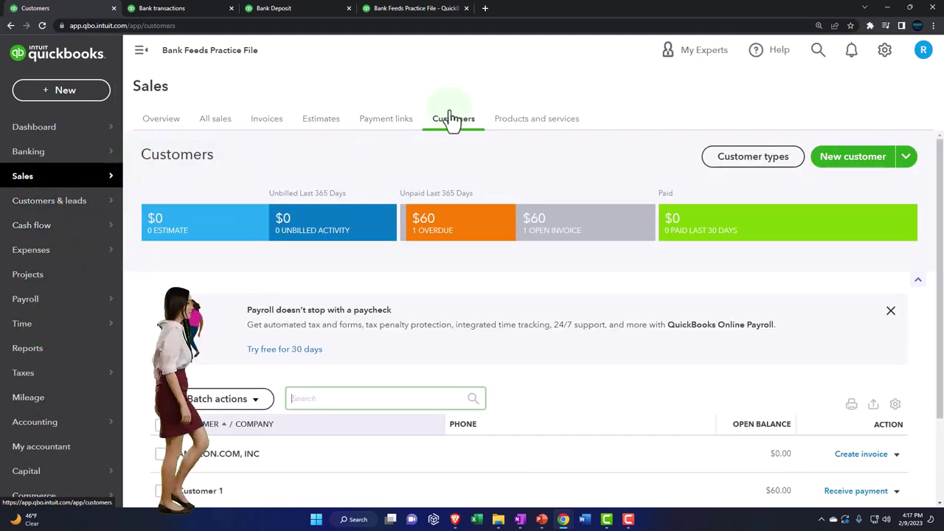
{"action": "scroll", "coordinate": [388, 340], "scroll_direction": "down", "scroll_amount": 2}
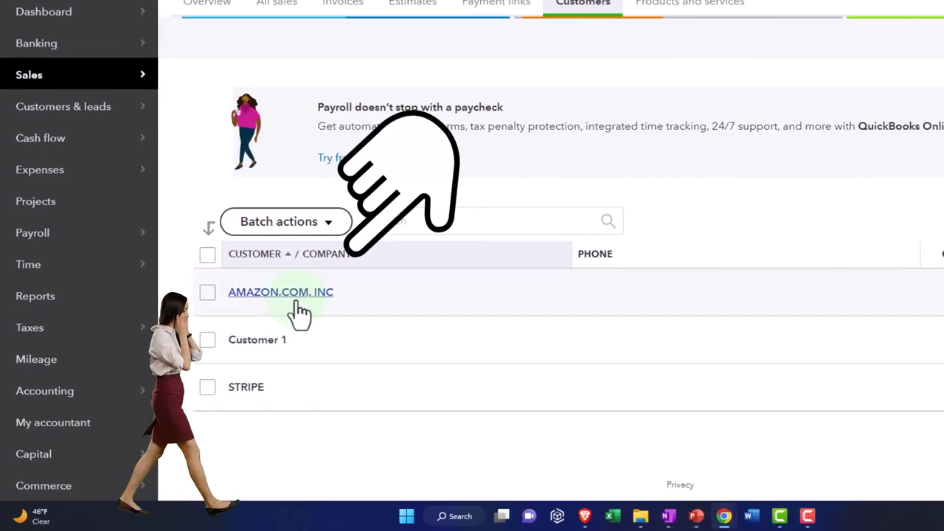
{"action": "left_click", "coordinate": [297, 303]}
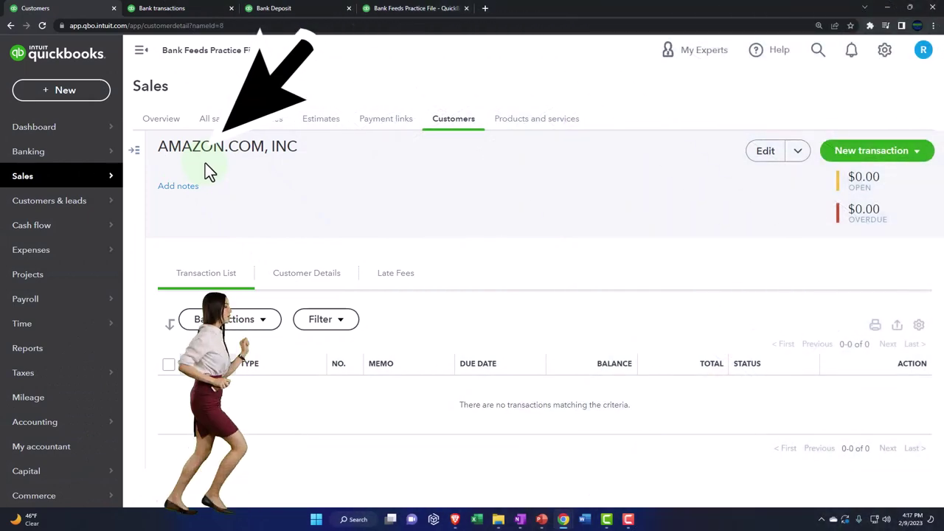
Check the Balance Sheet, drill into the Amazon Prime total on the Profit and Loss for customer names, and return to the report summary.
{"action": "left_click", "coordinate": [289, 7]}
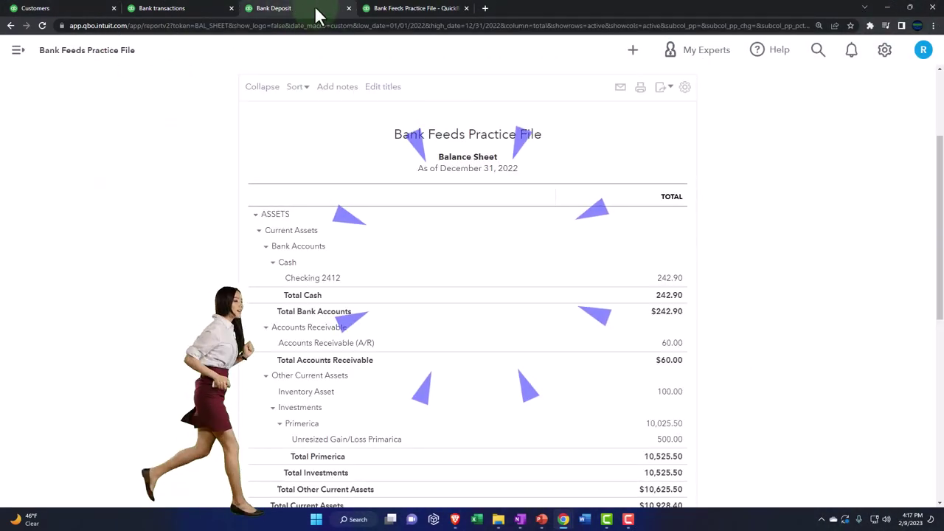
{"action": "left_click", "coordinate": [390, 8]}
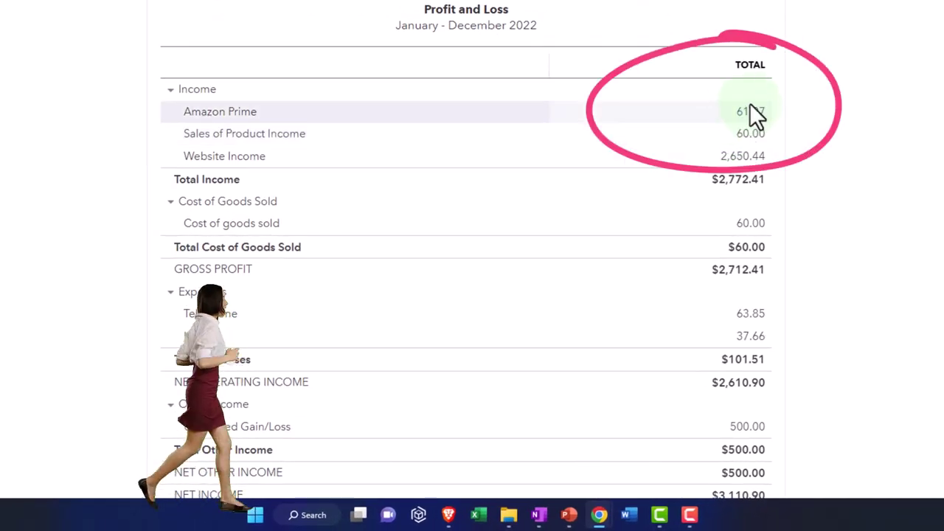
{"action": "left_click", "coordinate": [753, 117]}
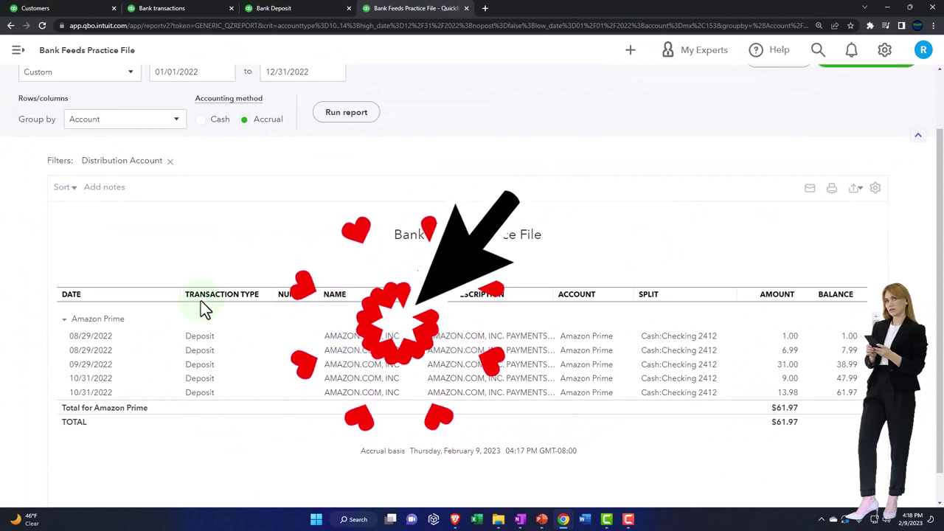
{"action": "scroll", "coordinate": [185, 309], "scroll_direction": "up", "scroll_amount": 1}
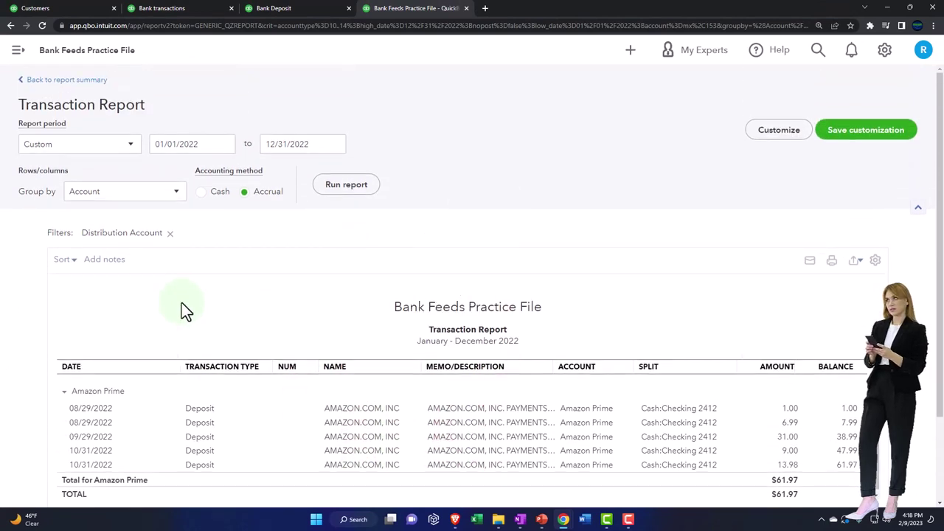
{"action": "left_click", "coordinate": [76, 81]}
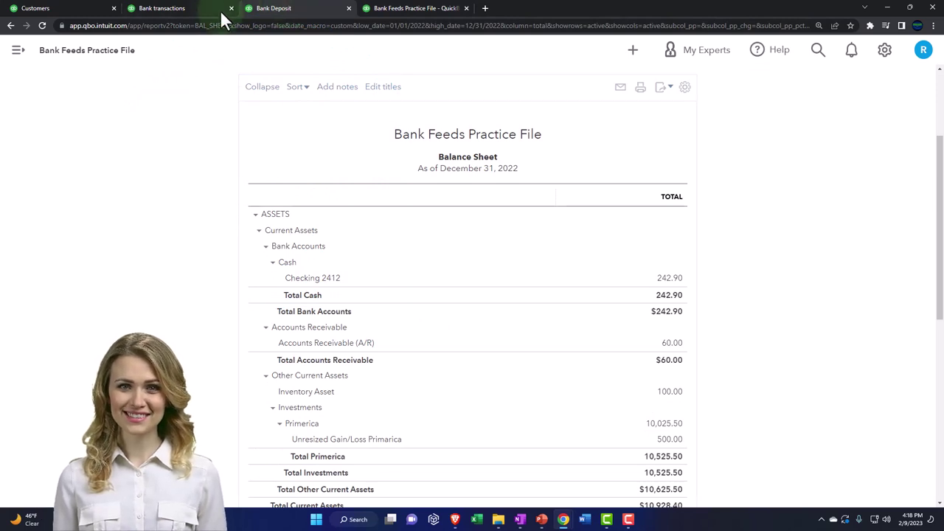
Clear the Recognized filter on the original Bank transactions page and browse all transactions for review for the Google YouTube deposits.
{"action": "left_click", "coordinate": [185, 10]}
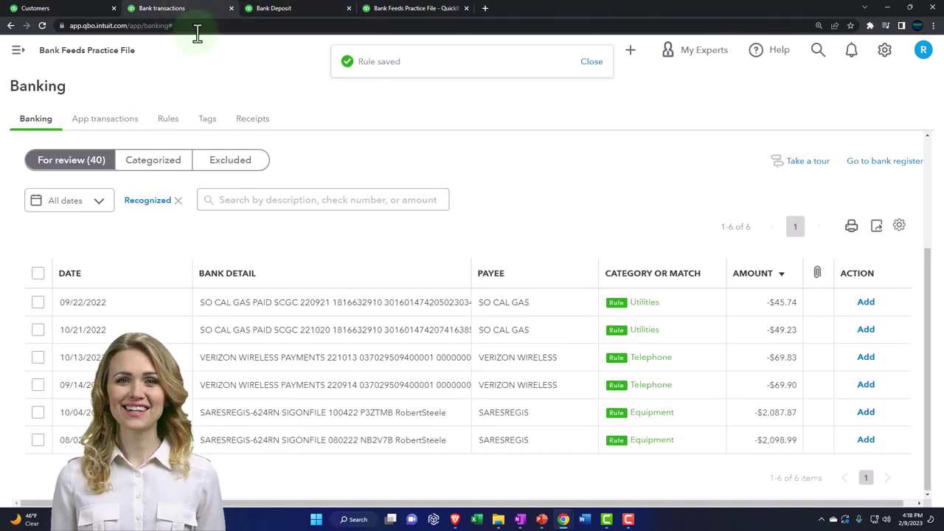
{"action": "left_click", "coordinate": [150, 208]}
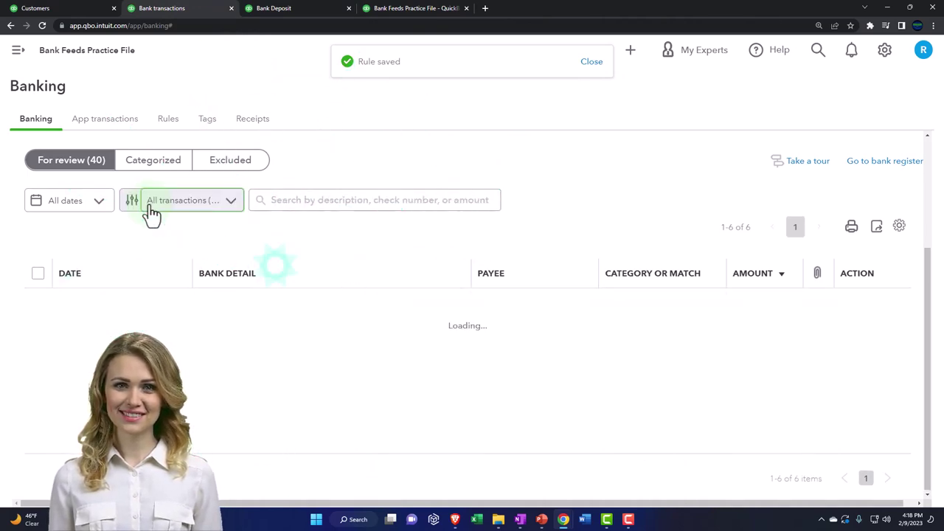
{"action": "scroll", "coordinate": [247, 313], "scroll_direction": "down", "scroll_amount": 4}
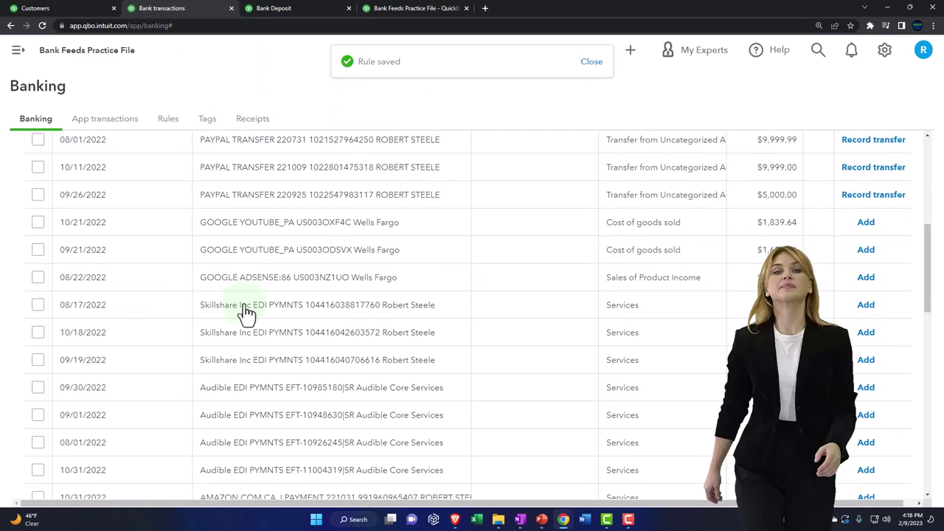
{"action": "scroll", "coordinate": [247, 313], "scroll_direction": "down", "scroll_amount": 5}
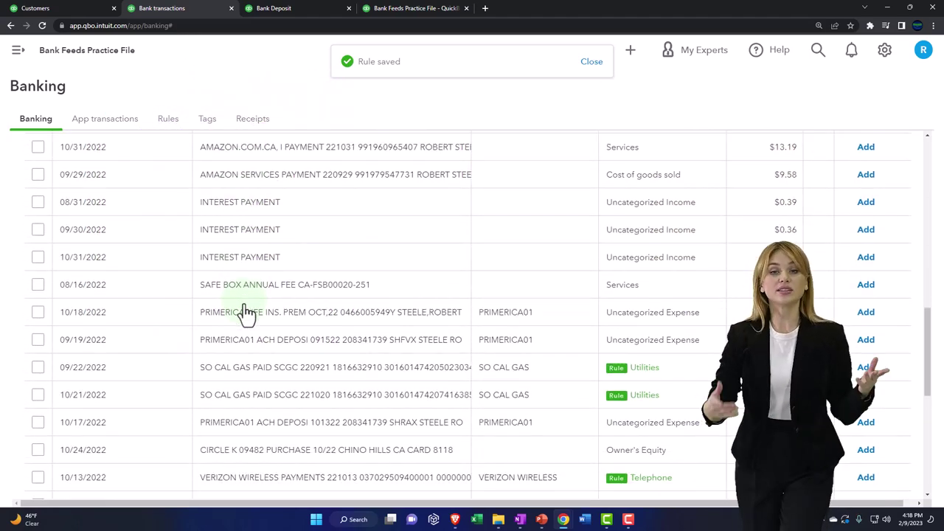
{"action": "scroll", "coordinate": [247, 313], "scroll_direction": "up", "scroll_amount": 6}
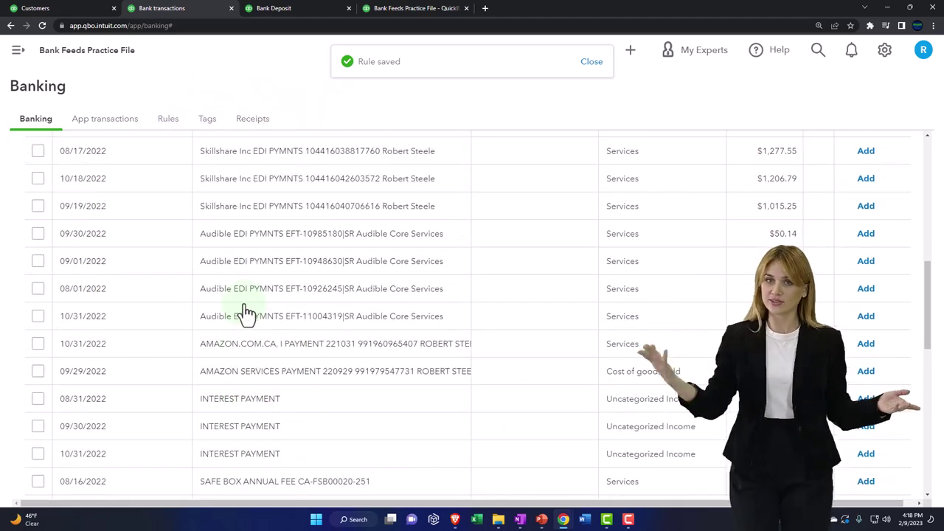
{"action": "scroll", "coordinate": [247, 314], "scroll_direction": "up", "scroll_amount": 2}
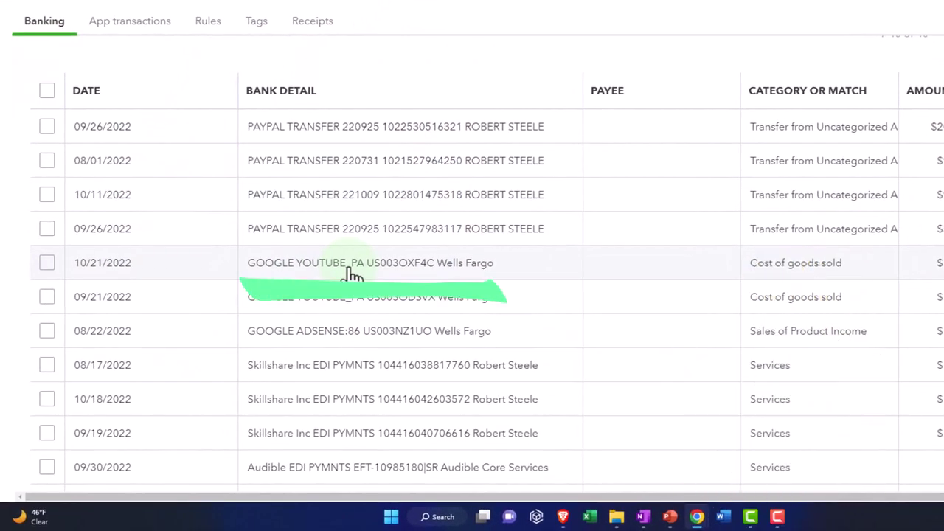
Expand the 10/21/2022 GOOGLE YOUTUBE deposit and add GOOGLE YOUTUBE as a new customer in its payee field.
{"action": "left_click", "coordinate": [352, 274]}
{"action": "scroll", "coordinate": [353, 274], "scroll_direction": "down", "scroll_amount": 3}
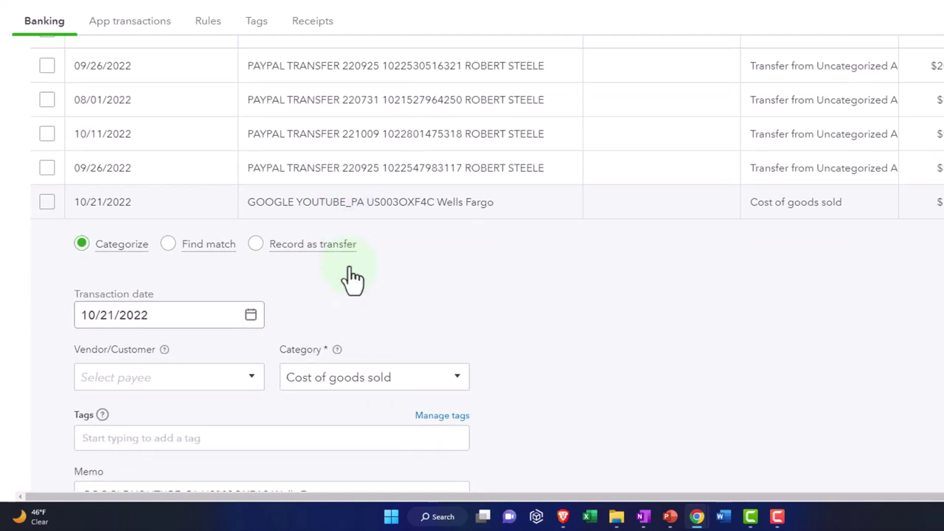
{"action": "left_click", "coordinate": [142, 257]}
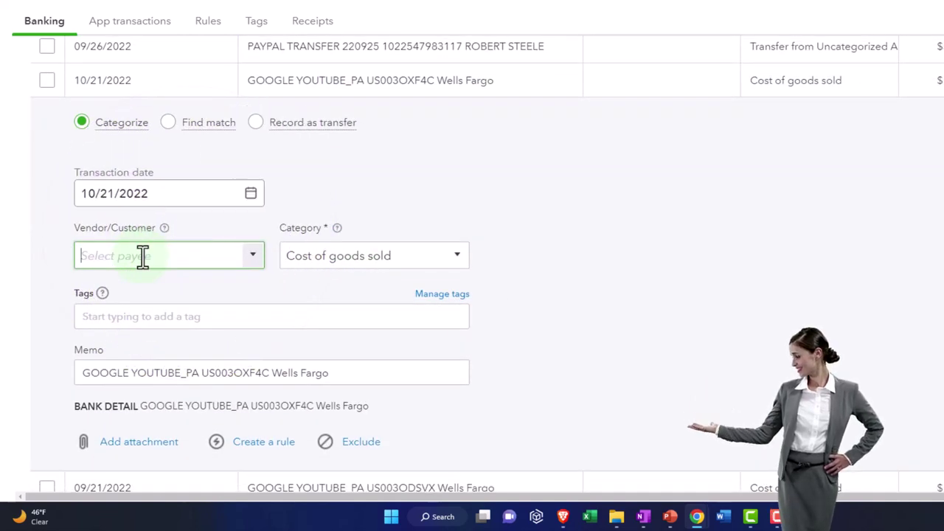
{"action": "left_click", "coordinate": [183, 374]}
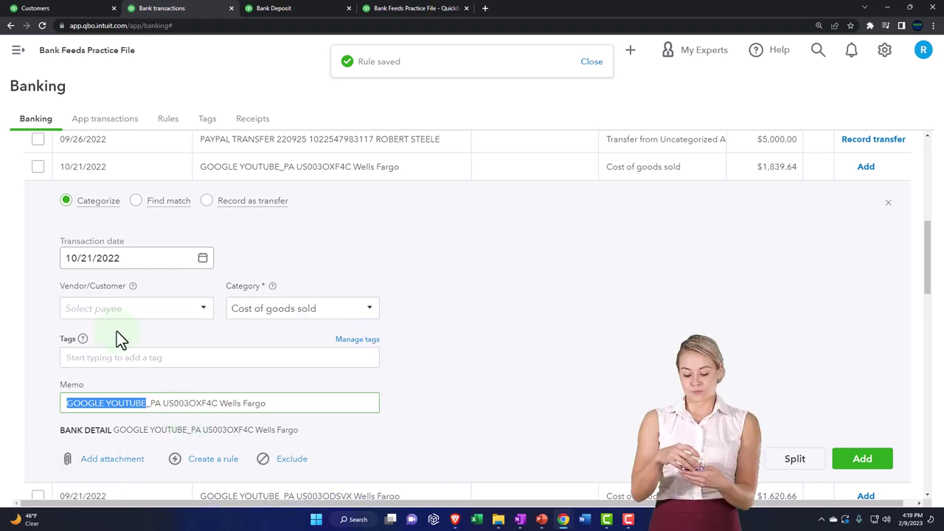
{"action": "left_click", "coordinate": [93, 310]}
{"action": "type", "text": "GOOGLE YOUTUBE"}
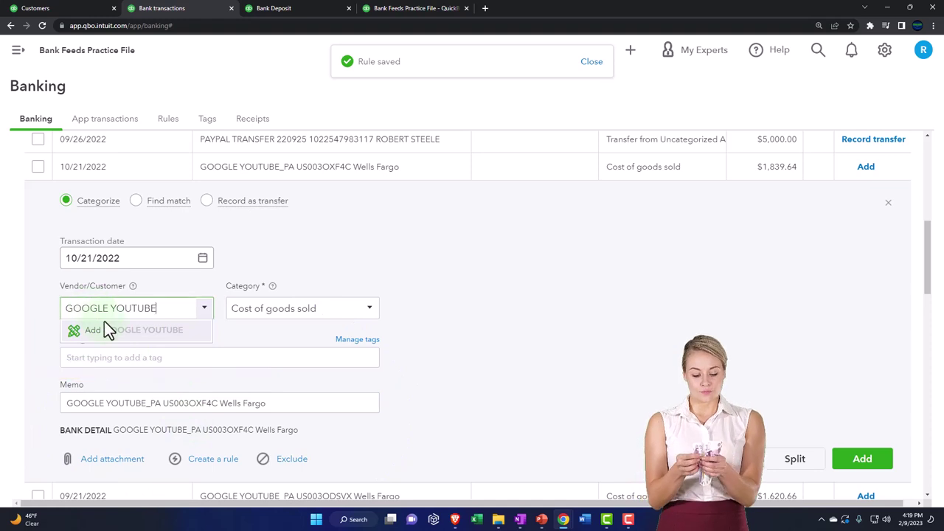
{"action": "left_click", "coordinate": [103, 330]}
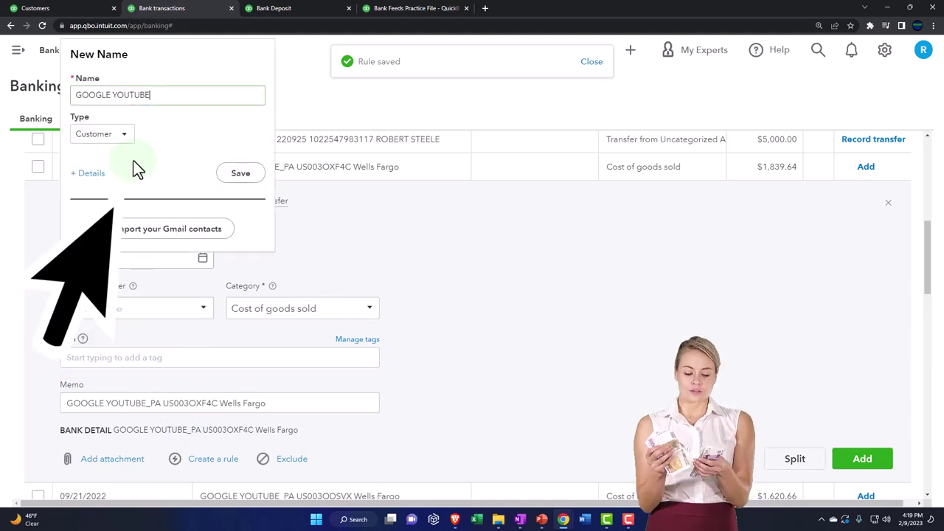
{"action": "left_click", "coordinate": [237, 177]}
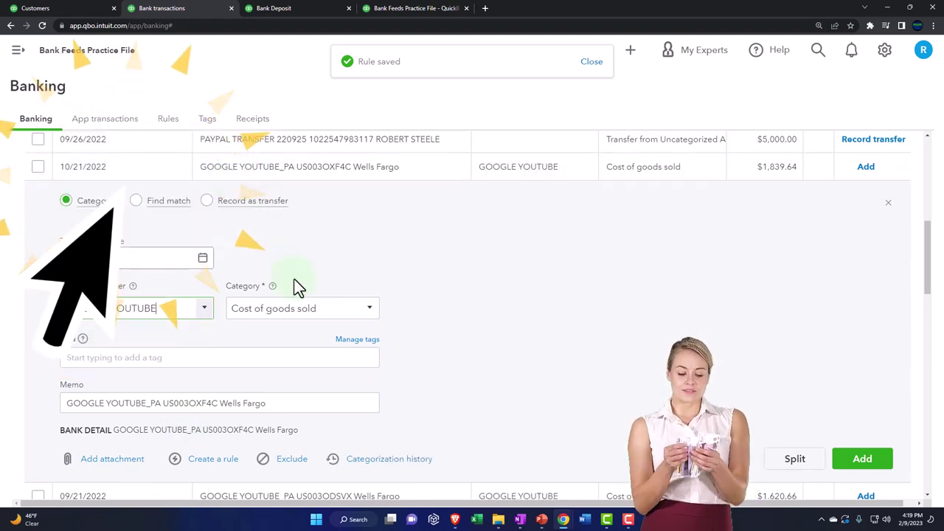
Start a new category account for the deposit with account type Income and detail type Other Primary Income.
{"action": "left_click", "coordinate": [366, 310]}
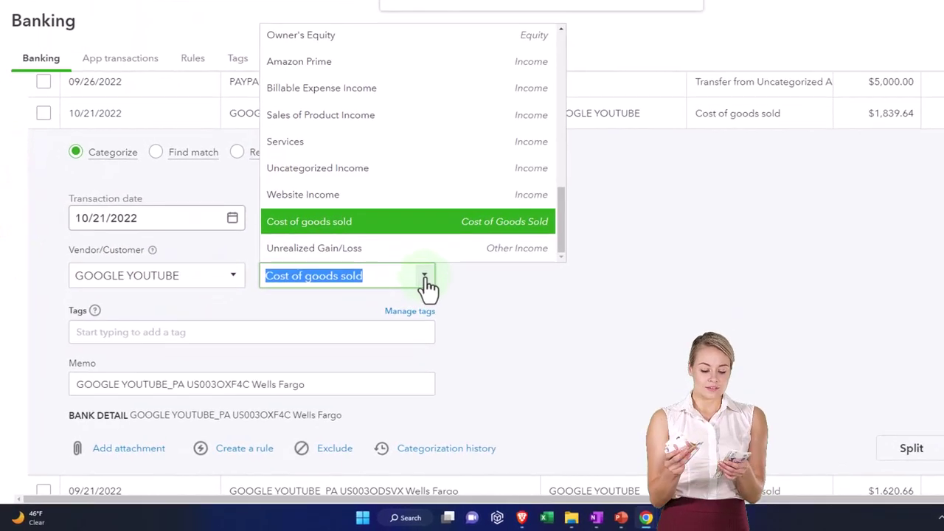
{"action": "scroll", "coordinate": [344, 212], "scroll_direction": "up", "scroll_amount": 10}
{"action": "scroll", "coordinate": [389, 159], "scroll_direction": "up", "scroll_amount": 3}
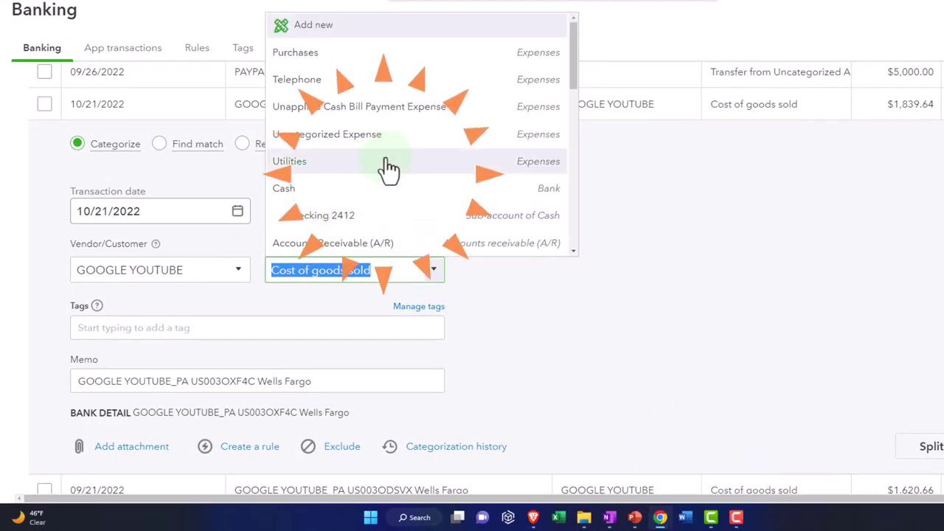
{"action": "left_click", "coordinate": [325, 28]}
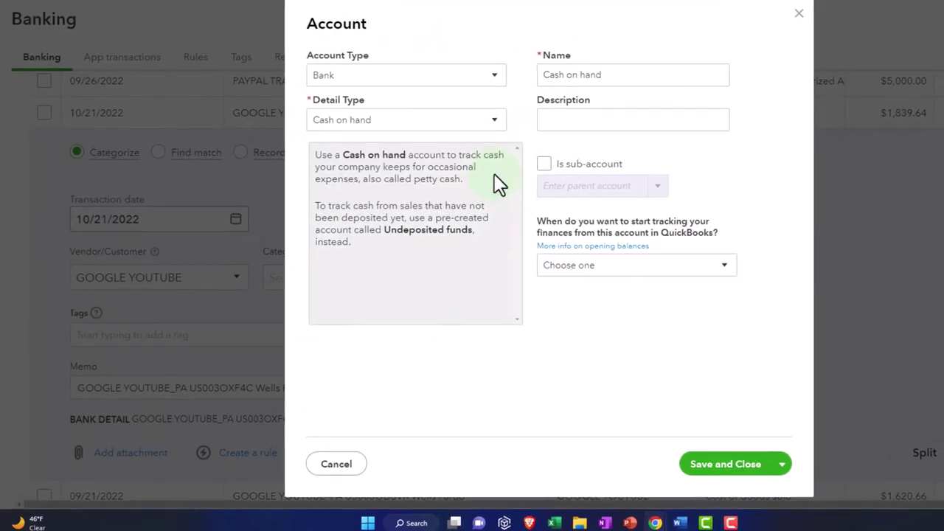
{"action": "left_click", "coordinate": [382, 148]}
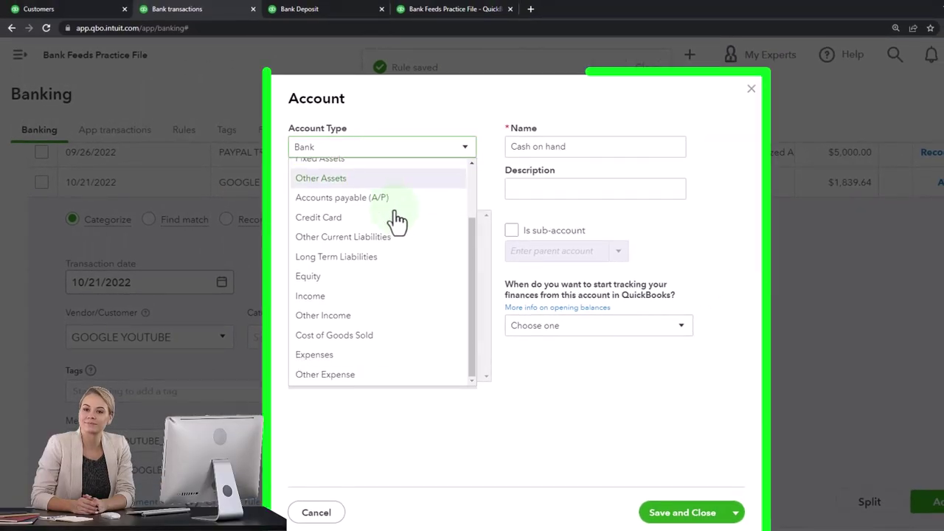
{"action": "left_click", "coordinate": [364, 296]}
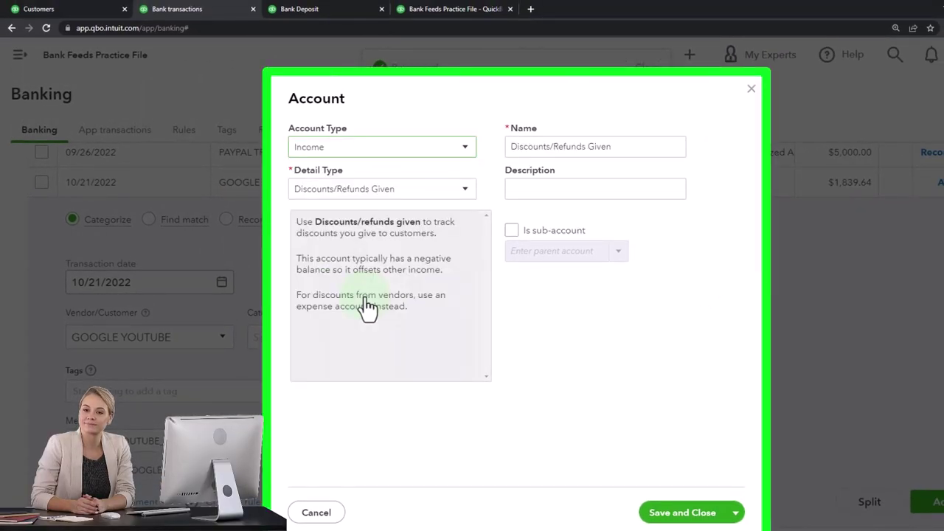
{"action": "left_click", "coordinate": [453, 198]}
{"action": "left_click", "coordinate": [415, 252]}
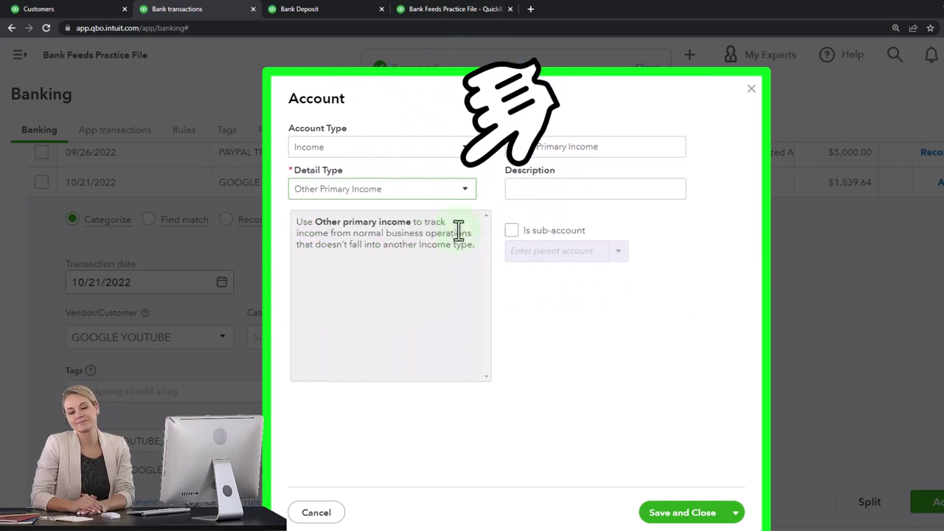
Name the new account YouTube Income and save it as the deposit's category.
{"action": "triple_click", "coordinate": [619, 146]}
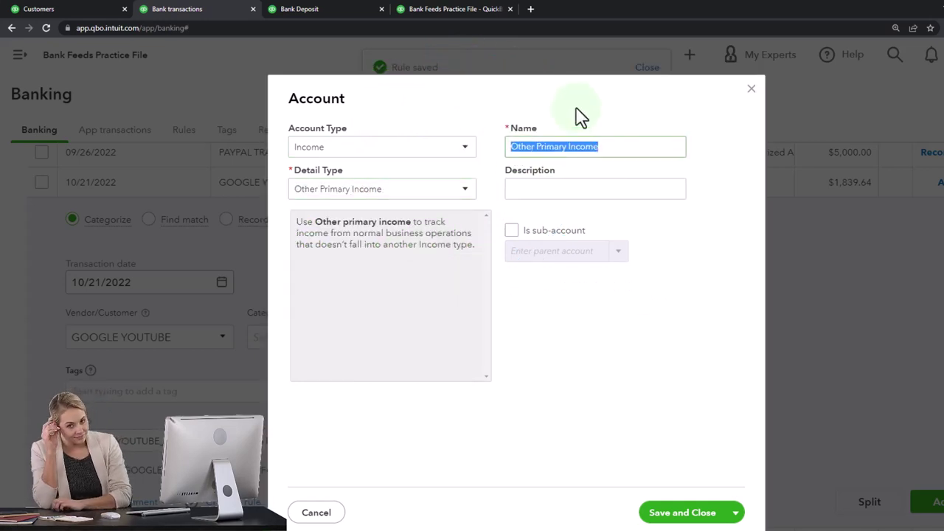
{"action": "type", "text": "YouTube"}
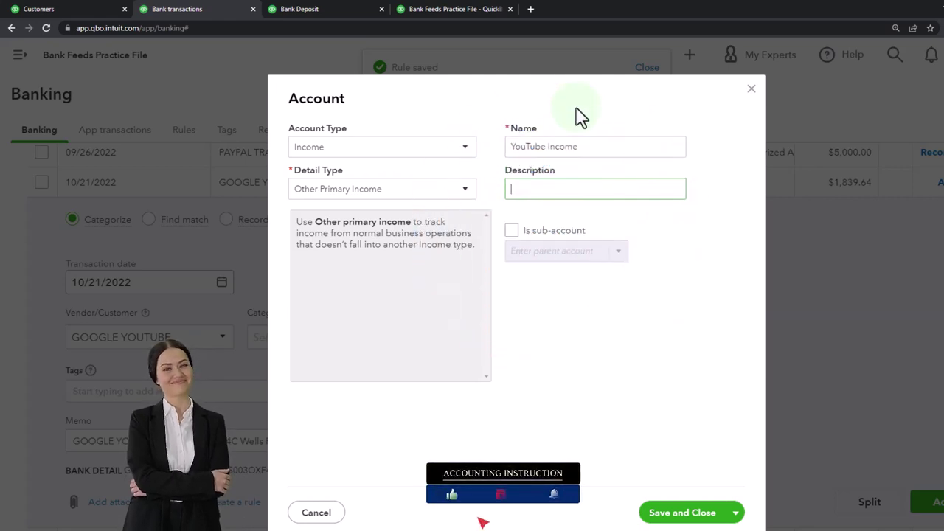
{"action": "left_click", "coordinate": [706, 519]}
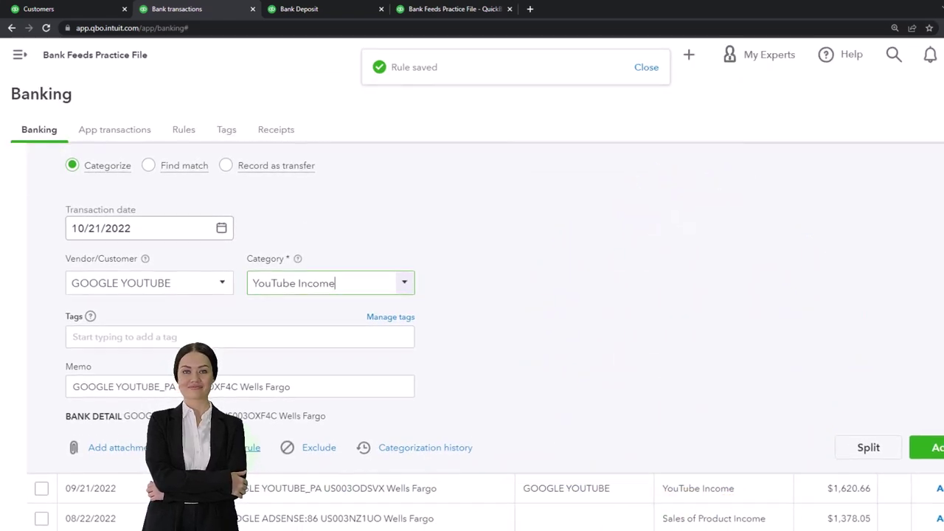
Start a bank rule named GOOGLE YOUTUBE from the expanded deposit and base its condition on Bank text.
{"action": "left_click", "coordinate": [240, 448]}
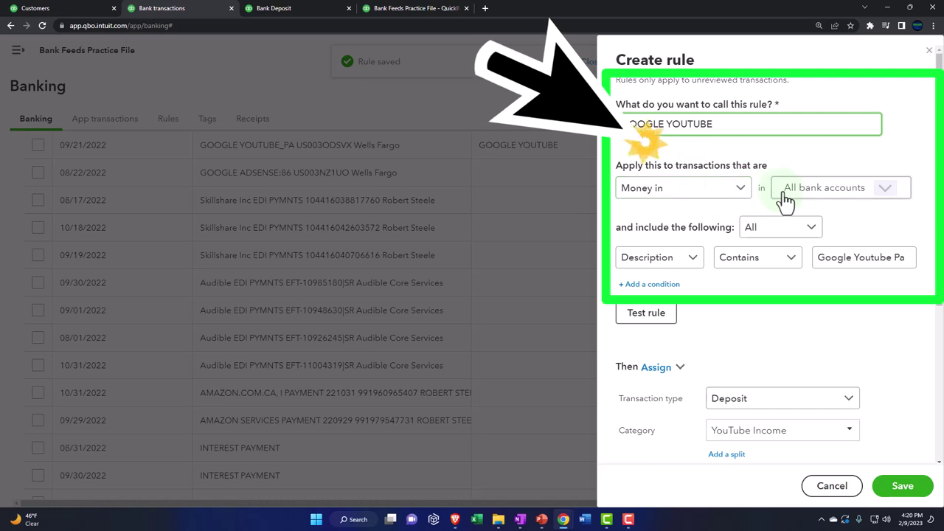
{"action": "left_click", "coordinate": [692, 257]}
{"action": "left_click", "coordinate": [670, 307]}
Set the rule's Contains text to GOOGLE YOUTUBE and save the rule with its YouTube Income category and GOOGLE YOUTUBE payee.
{"action": "scroll", "coordinate": [794, 297], "scroll_direction": "down", "scroll_amount": 2}
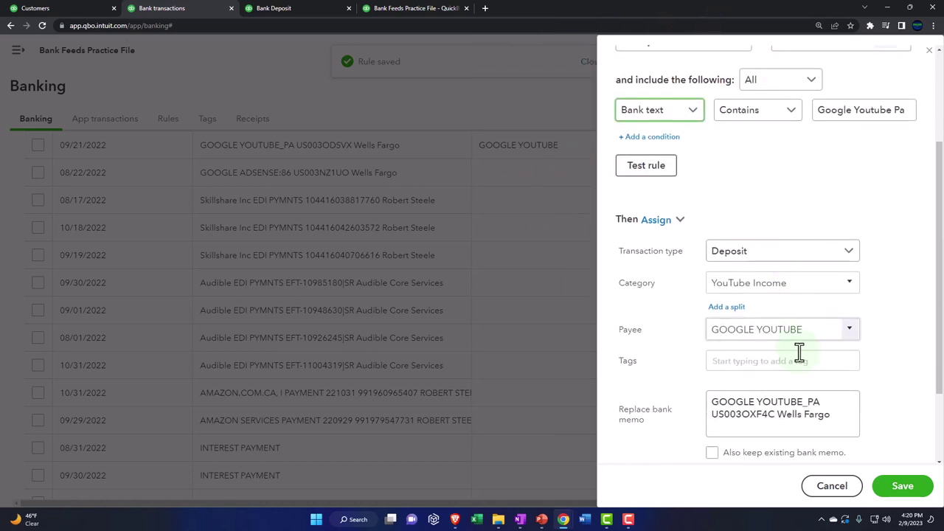
{"action": "left_click_drag", "start_coordinate": [804, 402], "coordinate": [704, 408]}
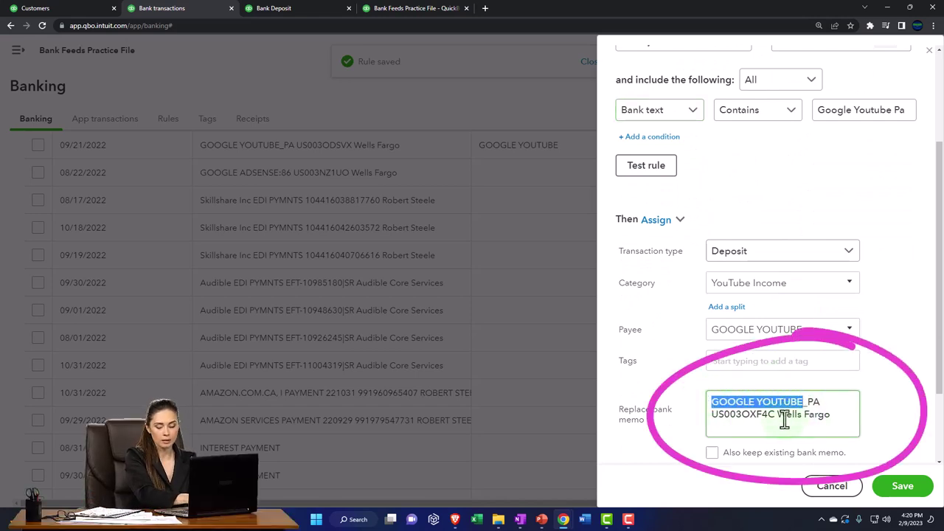
{"action": "scroll", "coordinate": [793, 417], "scroll_direction": "up", "scroll_amount": 2}
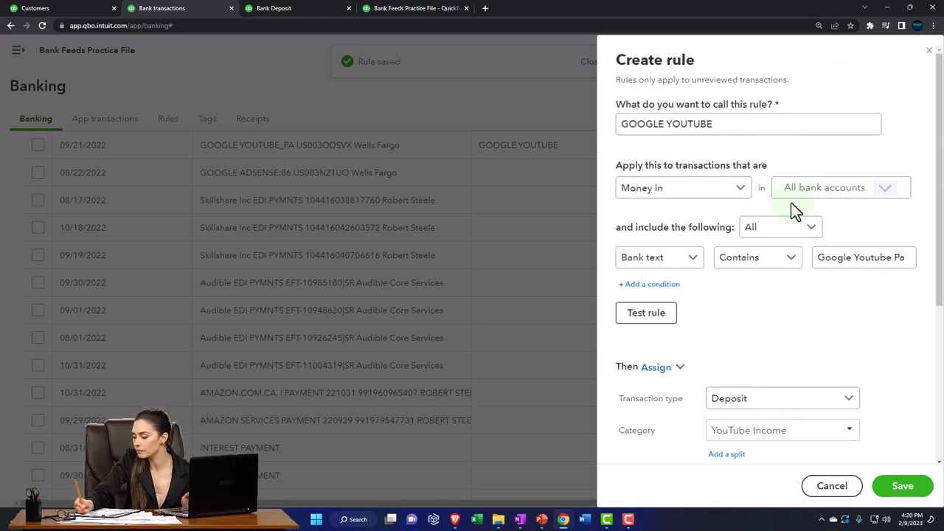
{"action": "left_click_drag", "start_coordinate": [879, 258], "coordinate": [916, 258]}
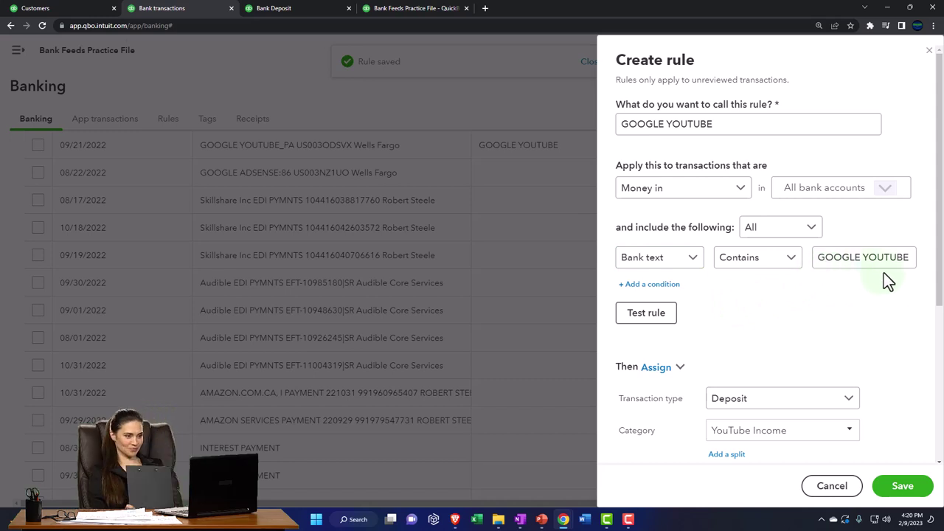
{"action": "scroll", "coordinate": [884, 273], "scroll_direction": "down", "scroll_amount": 2}
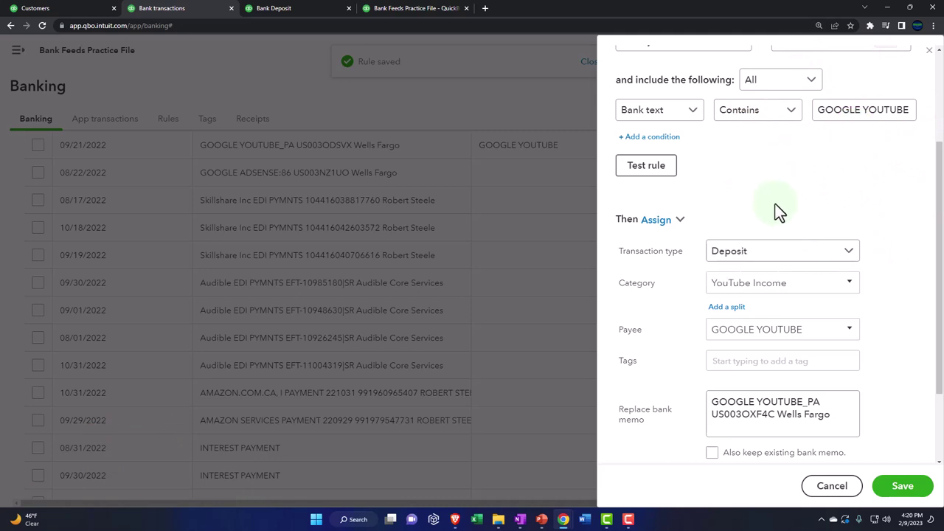
{"action": "scroll", "coordinate": [775, 200], "scroll_direction": "down", "scroll_amount": 2}
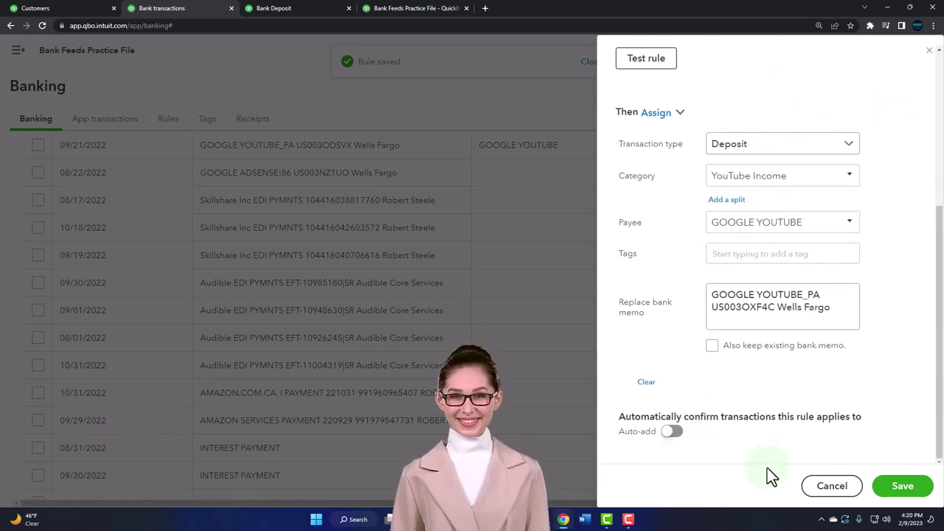
{"action": "left_click", "coordinate": [901, 494]}
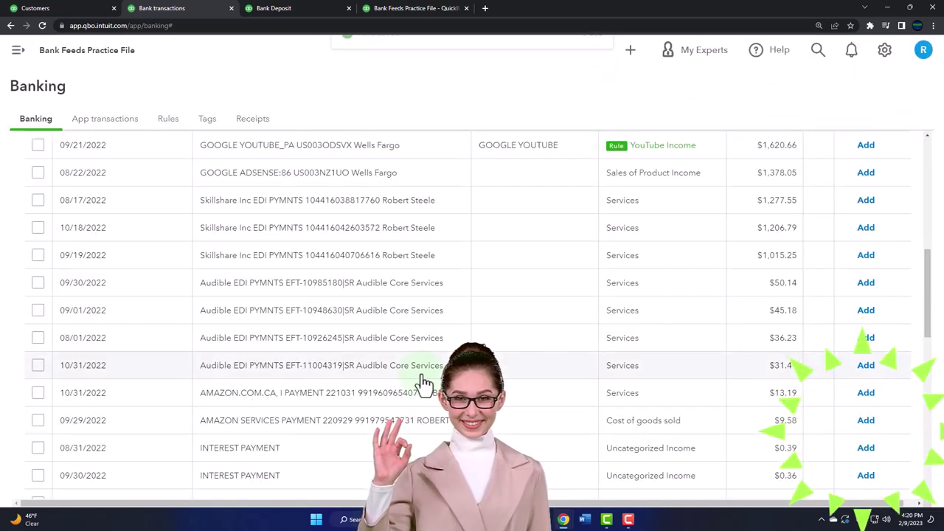
Filter the for-review bank transactions to Recognized to show those matched by rules.
{"action": "left_click", "coordinate": [200, 368]}
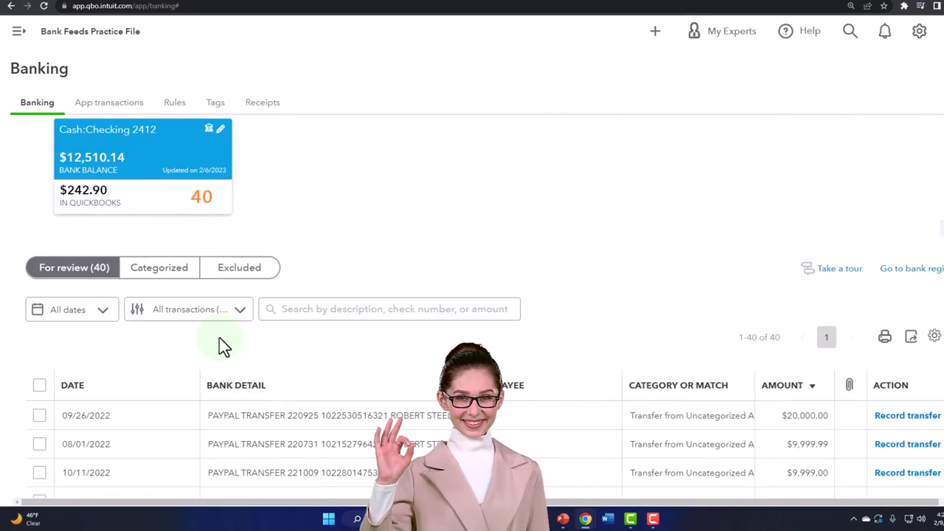
{"action": "left_click", "coordinate": [205, 343]}
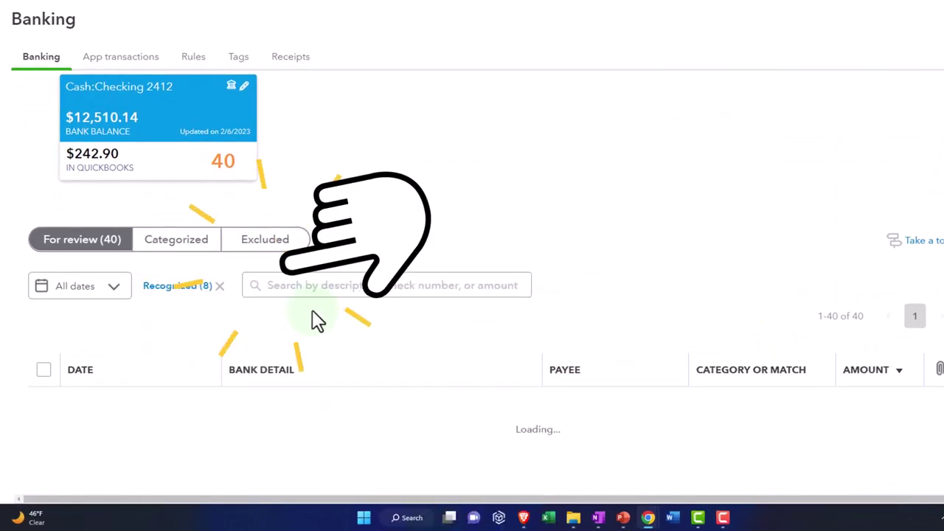
{"action": "scroll", "coordinate": [337, 312], "scroll_direction": "down", "scroll_amount": 3}
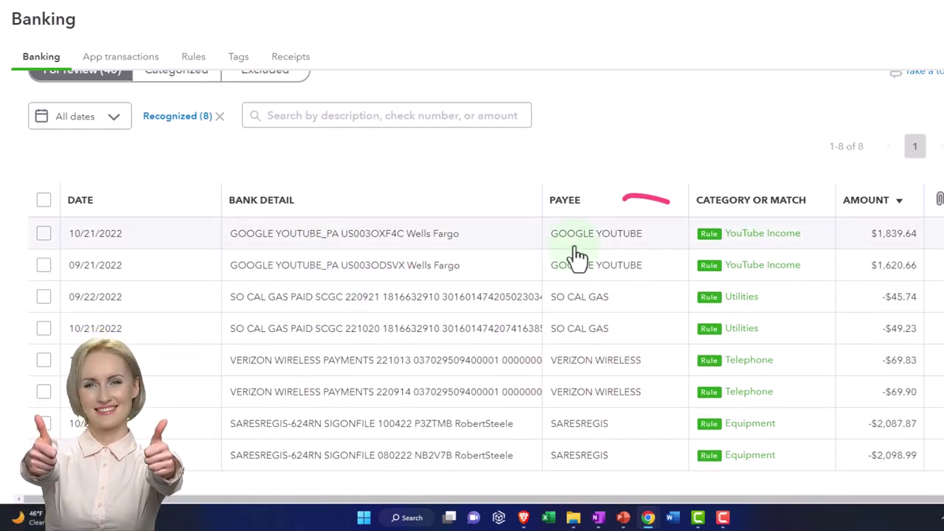
Select the 10/21/2022 and 09/21/2022 GOOGLE YOUTUBE deposits and accept both into the books.
{"action": "left_click", "coordinate": [43, 233]}
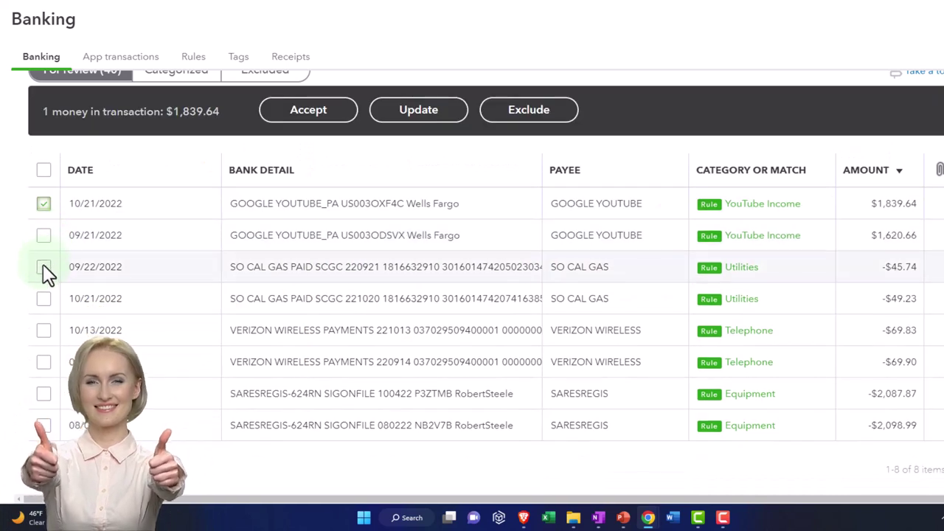
{"action": "left_click", "coordinate": [43, 266]}
{"action": "left_click", "coordinate": [43, 266]}
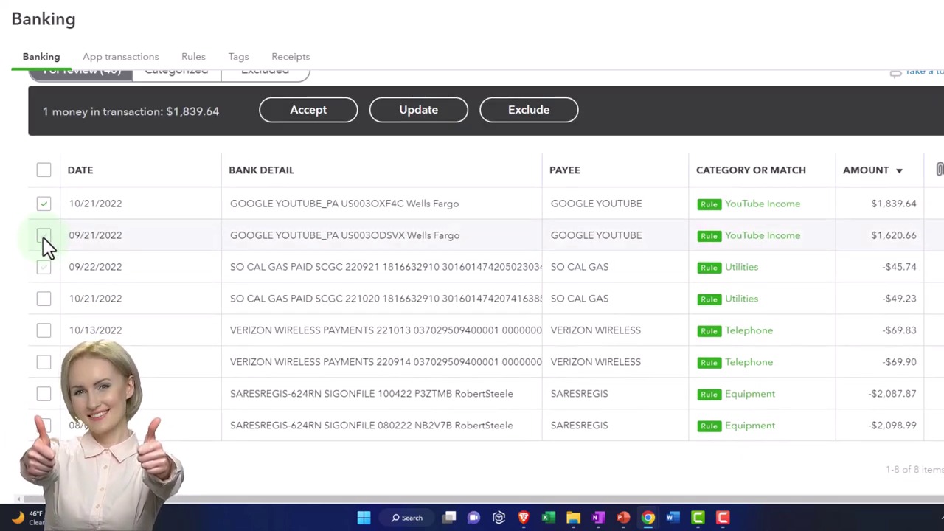
{"action": "left_click", "coordinate": [43, 237]}
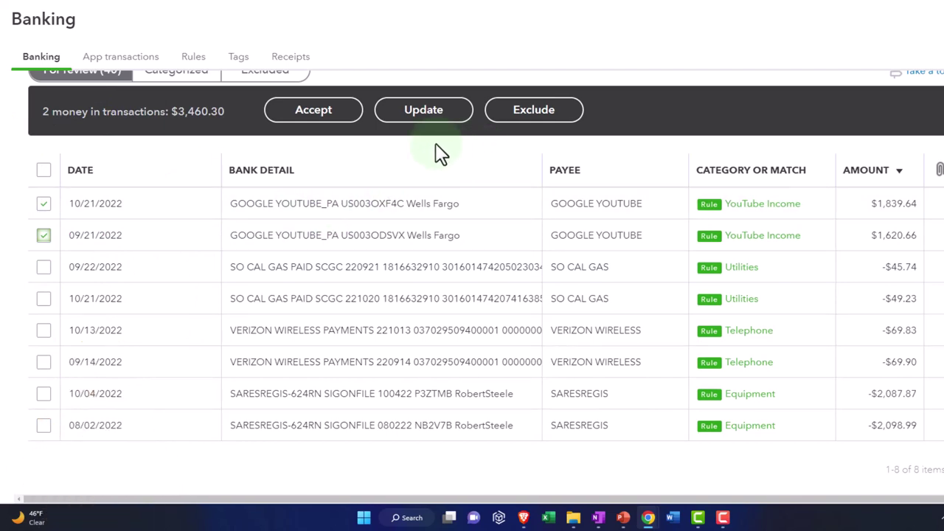
{"action": "left_click", "coordinate": [302, 118]}
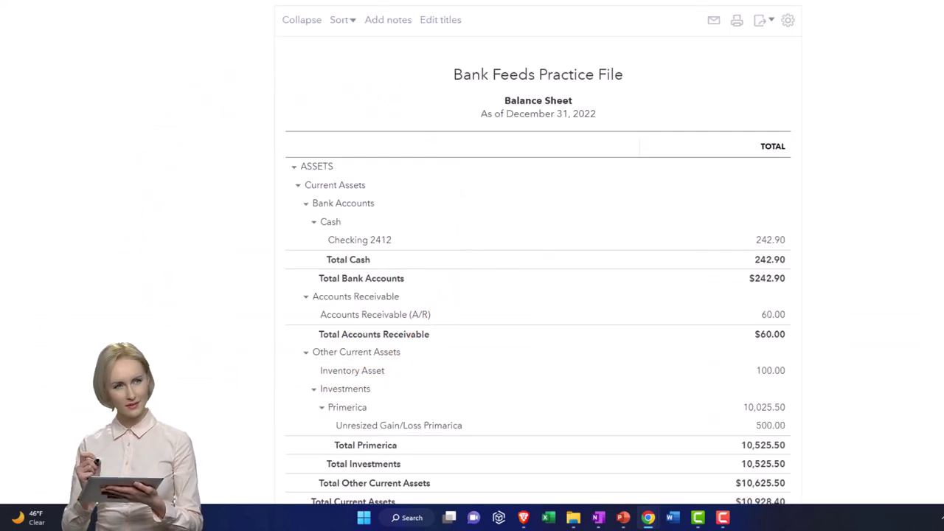
Refresh the Balance Sheet report and open the transaction detail behind the Checking 2412 balance.
{"action": "scroll", "coordinate": [380, 225], "scroll_direction": "up", "scroll_amount": 5}
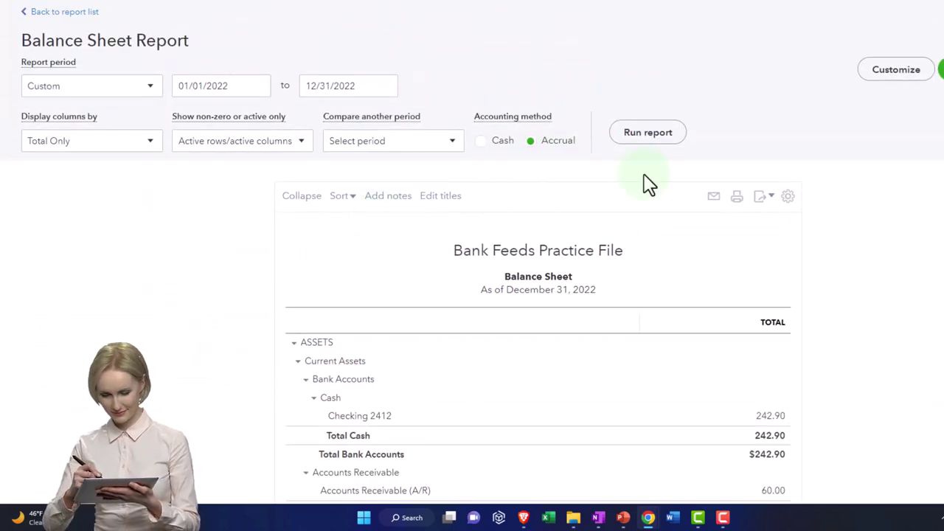
{"action": "left_click", "coordinate": [648, 133]}
{"action": "scroll", "coordinate": [689, 283], "scroll_direction": "down", "scroll_amount": 5}
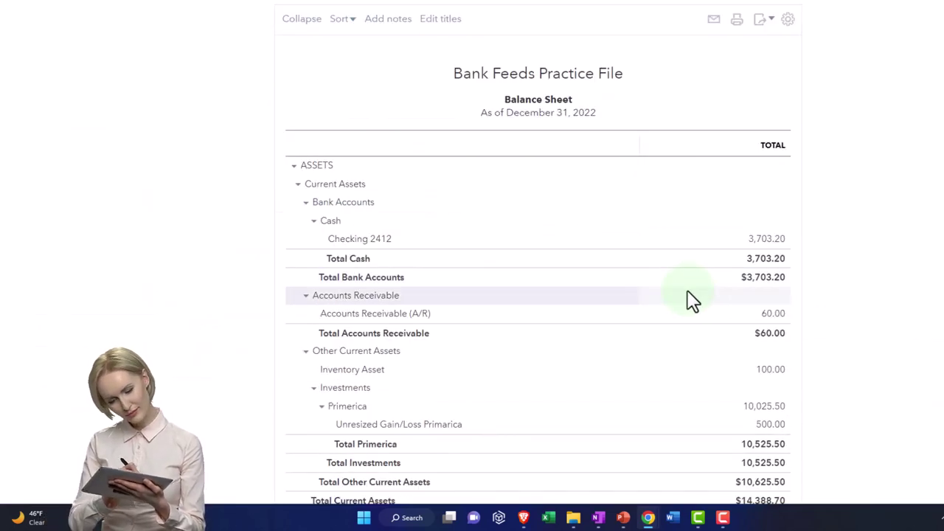
{"action": "key", "text": "ctrl+plus"}
{"action": "scroll", "coordinate": [692, 302], "scroll_direction": "down", "scroll_amount": 1}
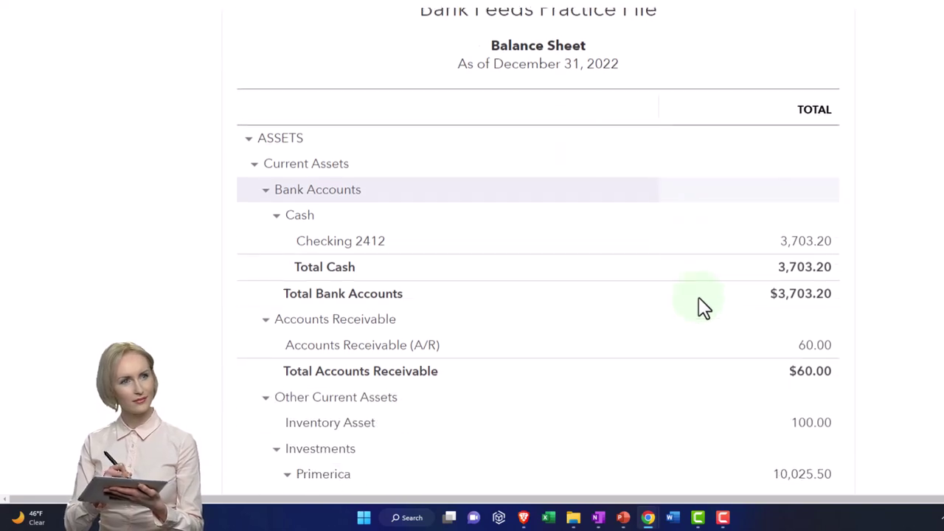
{"action": "left_click", "coordinate": [801, 240]}
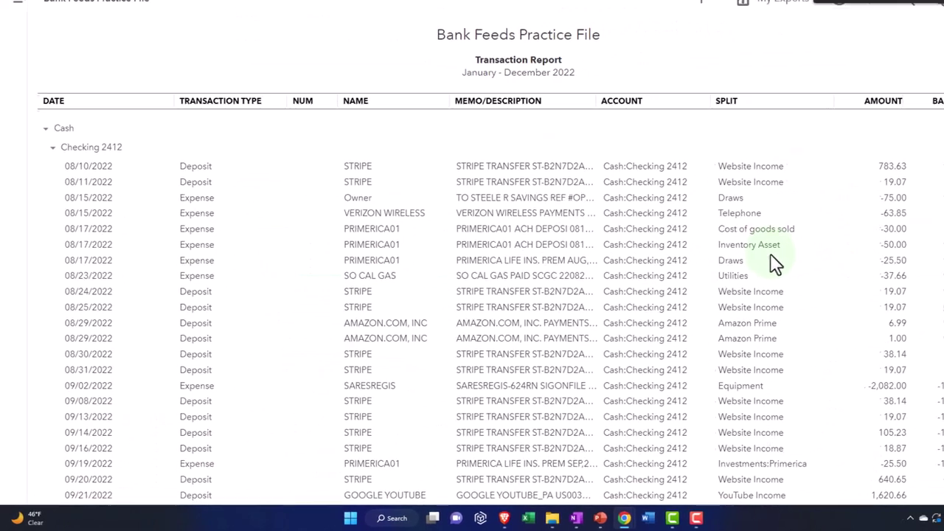
Customize the Checking 2412 transaction report with a Transaction Type filter set to Deposit.
{"action": "left_click", "coordinate": [774, 101]}
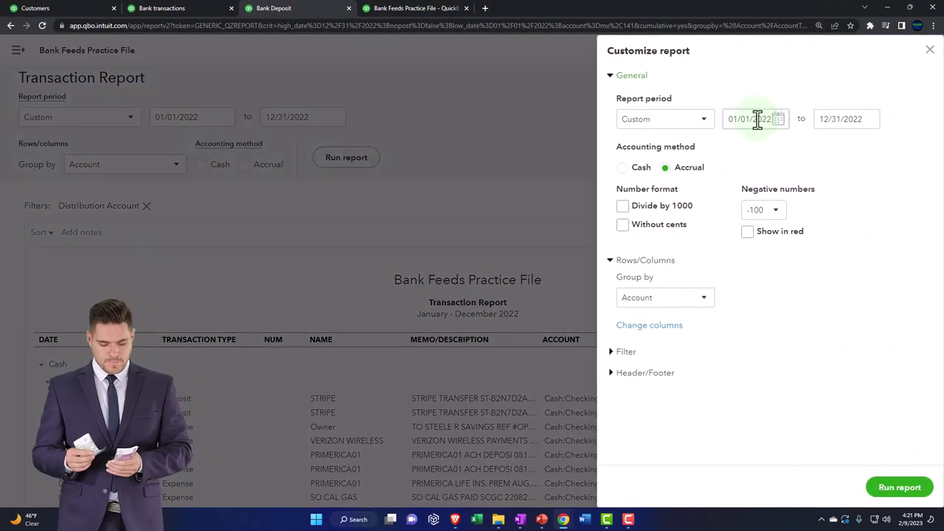
{"action": "left_click", "coordinate": [624, 353]}
{"action": "scroll", "coordinate": [769, 295], "scroll_direction": "down", "scroll_amount": 2}
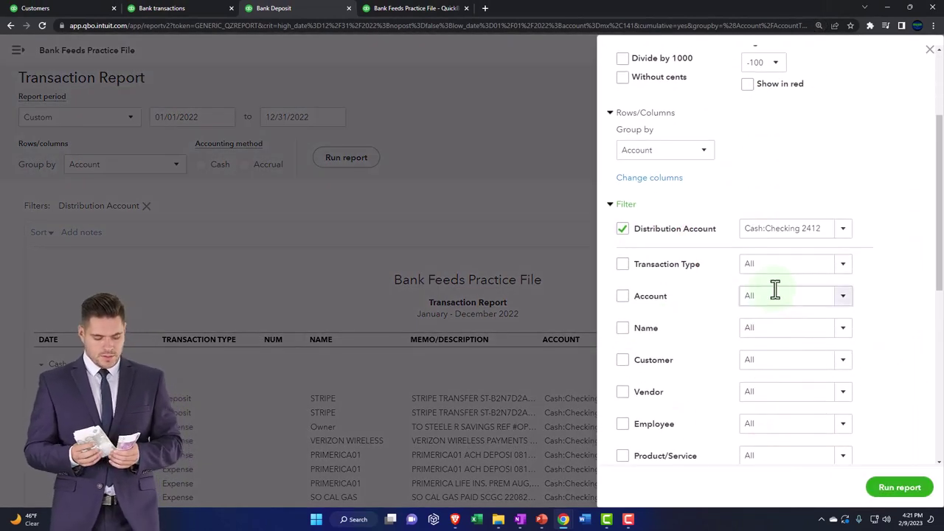
{"action": "left_click", "coordinate": [841, 265]}
{"action": "scroll", "coordinate": [799, 339], "scroll_direction": "down", "scroll_amount": 5}
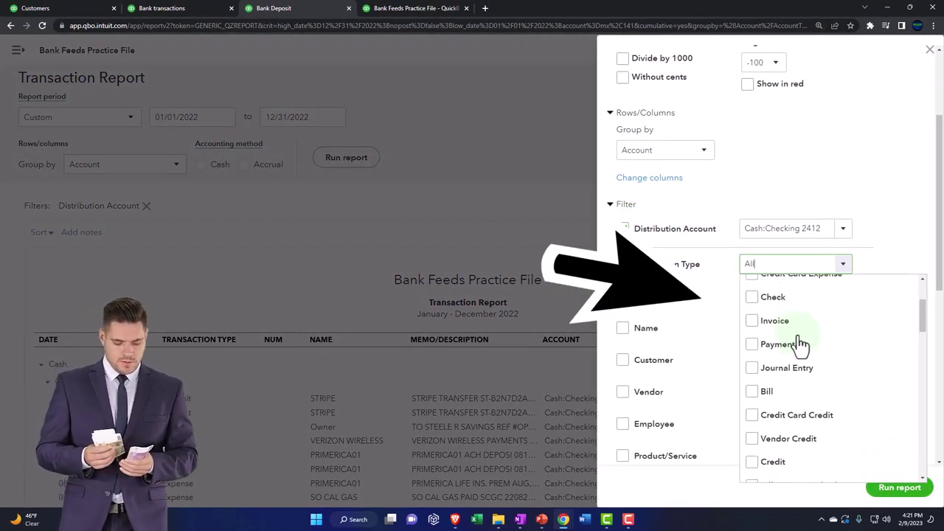
{"action": "scroll", "coordinate": [801, 343], "scroll_direction": "down", "scroll_amount": 2}
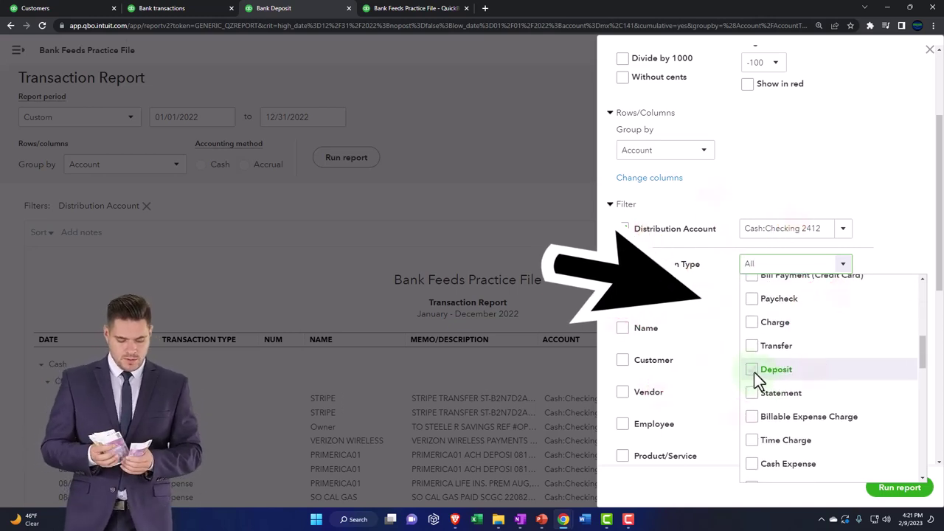
{"action": "left_click", "coordinate": [753, 365]}
{"action": "left_click", "coordinate": [815, 134]}
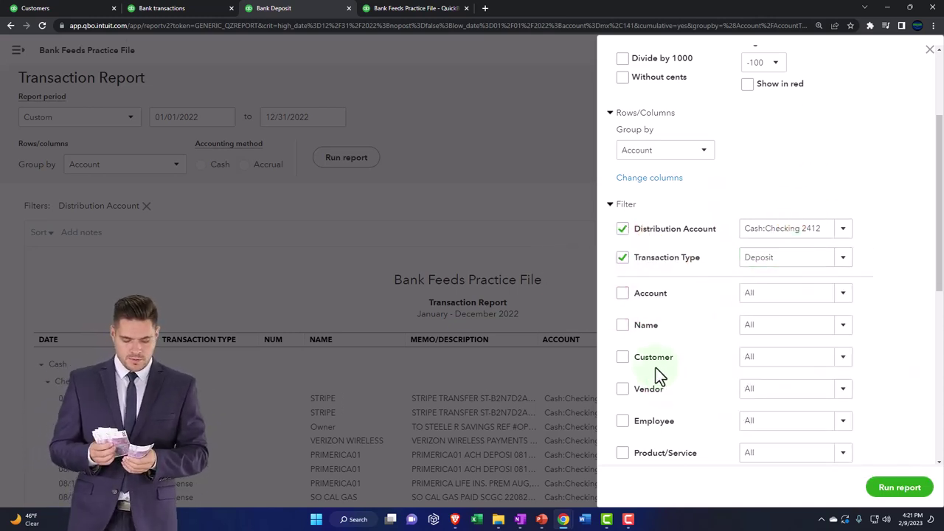
Add a Customer filter for GOOGLE YOUTUBE and run the customized transaction report.
{"action": "left_click", "coordinate": [843, 361]}
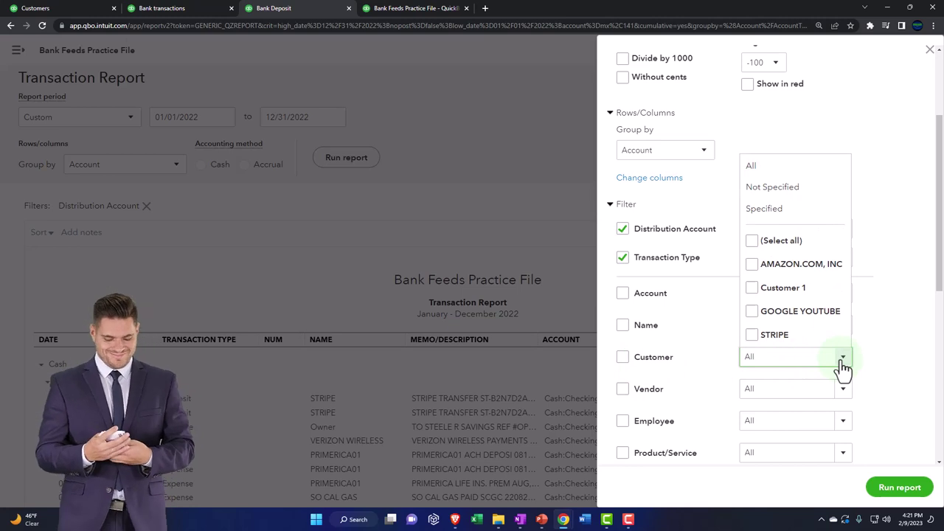
{"action": "left_click", "coordinate": [807, 313]}
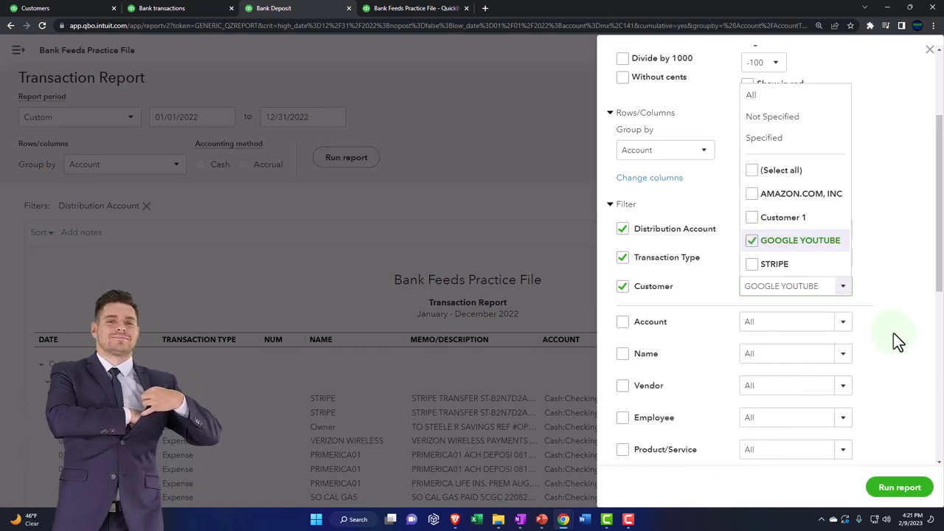
{"action": "left_click", "coordinate": [912, 488]}
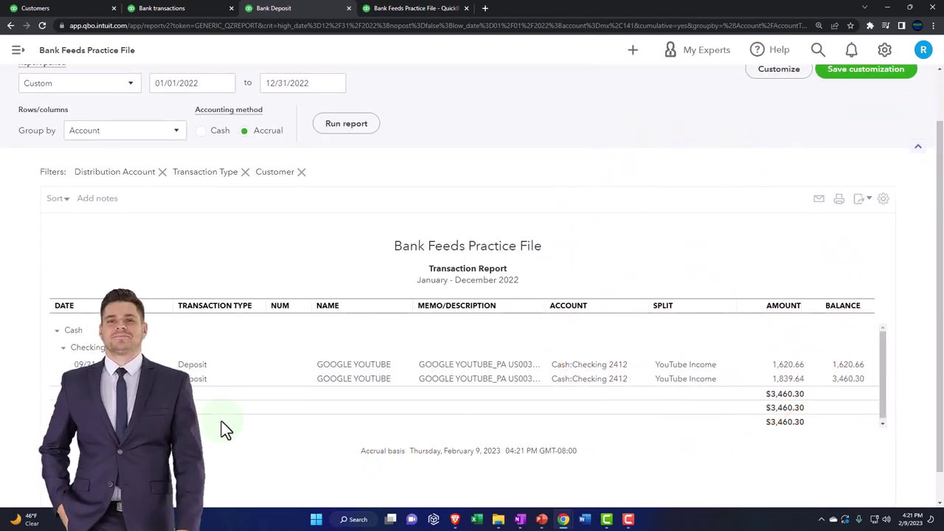
Open the 09/21/2022 GOOGLE YOUTUBE deposit from the report, then return to the Balance Sheet summary.
{"action": "left_click", "coordinate": [191, 368]}
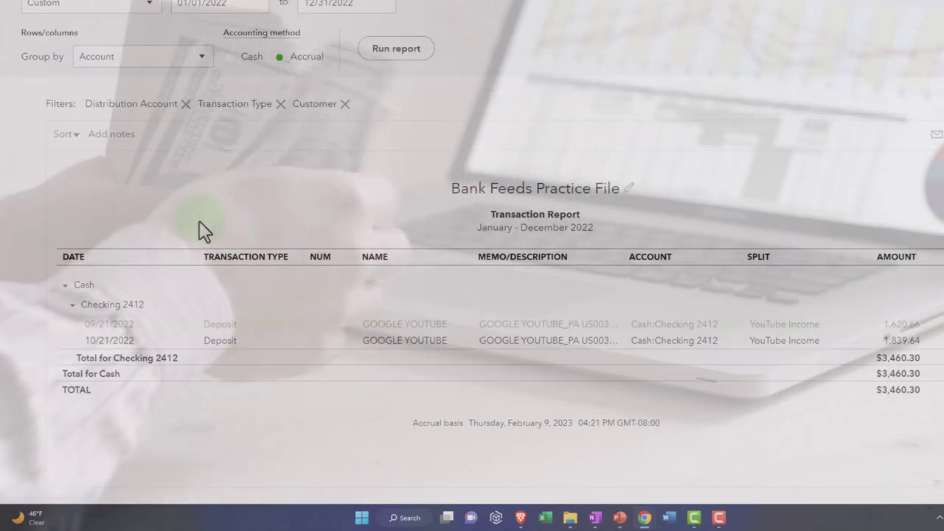
{"action": "scroll", "coordinate": [199, 221], "scroll_direction": "up", "scroll_amount": 1}
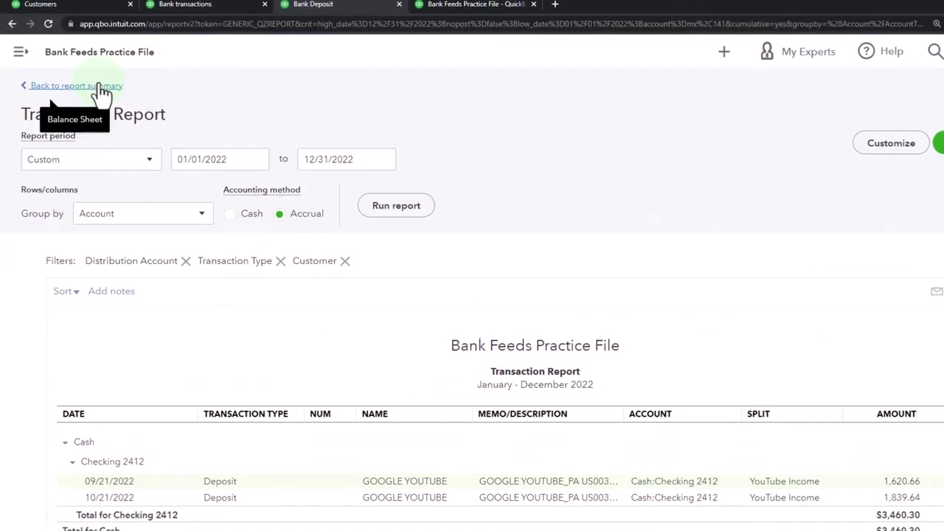
{"action": "left_click", "coordinate": [99, 14]}
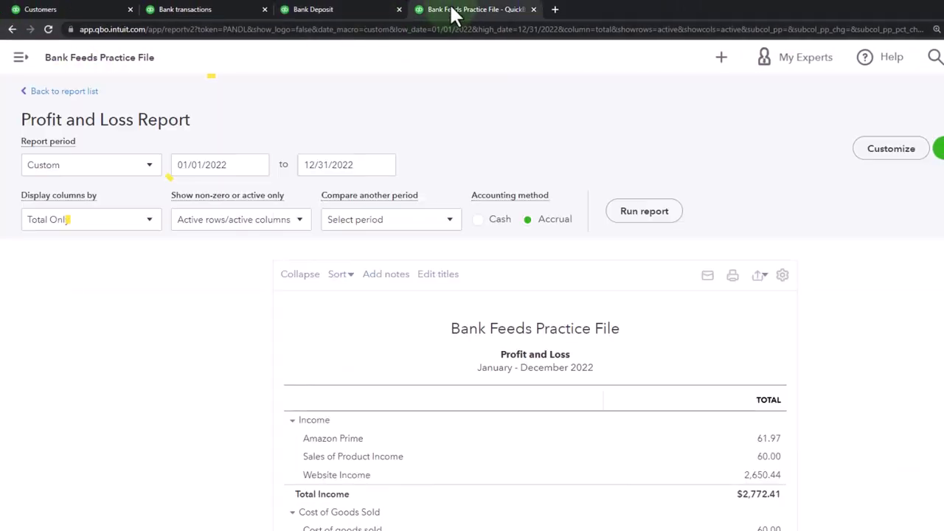
Refresh the Profit and Loss report and open the transaction detail behind YouTube Income.
{"action": "left_click", "coordinate": [639, 217]}
{"action": "scroll", "coordinate": [626, 320], "scroll_direction": "down", "scroll_amount": 3}
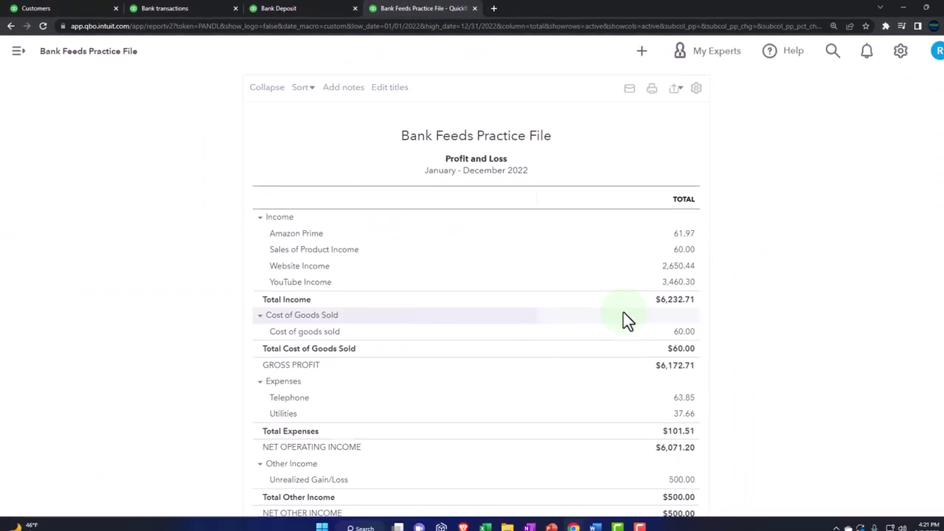
{"action": "key", "text": "ctrl+plus"}
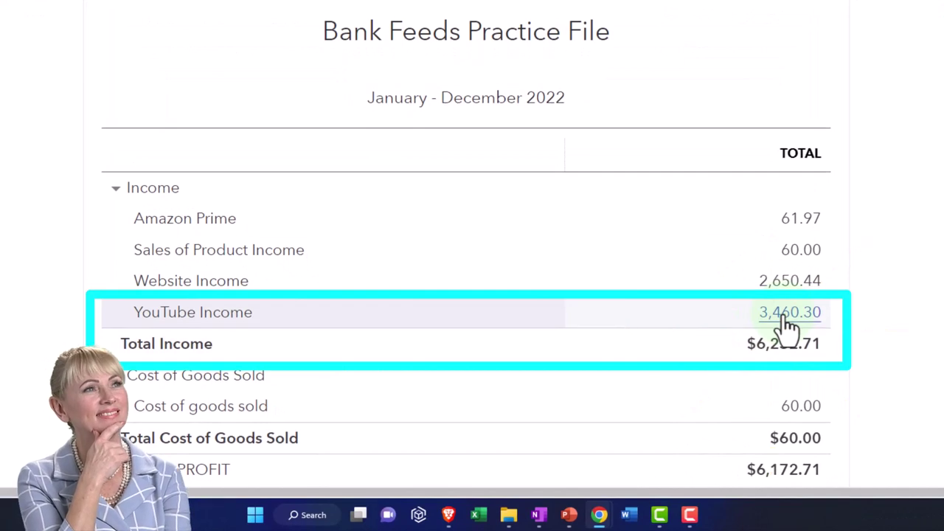
{"action": "left_click", "coordinate": [787, 319]}
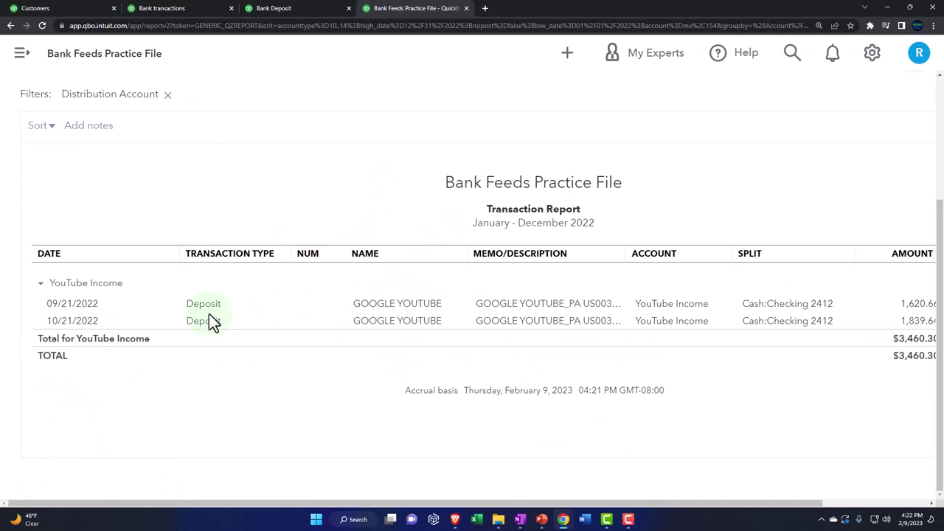
Return from the YouTube Income detail to the Profit and Loss report and review its income section.
{"action": "scroll", "coordinate": [211, 320], "scroll_direction": "up", "scroll_amount": 3}
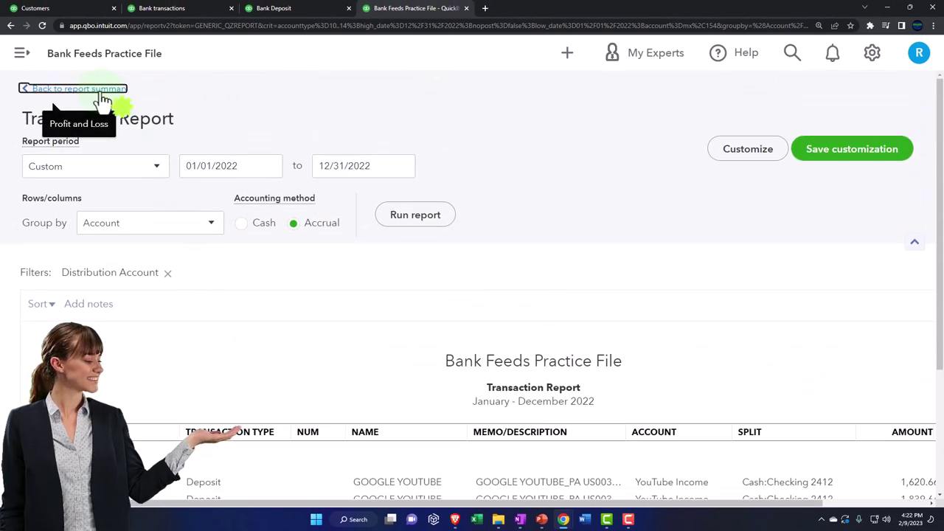
{"action": "left_click", "coordinate": [104, 89]}
{"action": "scroll", "coordinate": [206, 159], "scroll_direction": "down", "scroll_amount": 3}
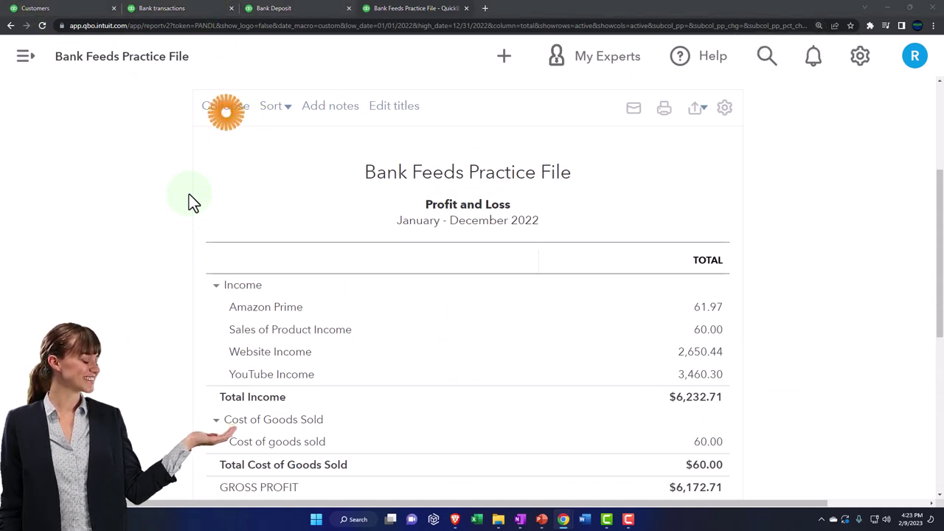
Return to the bank transactions and remove the Recognized filter from the For review list.
{"action": "left_click", "coordinate": [166, 11]}
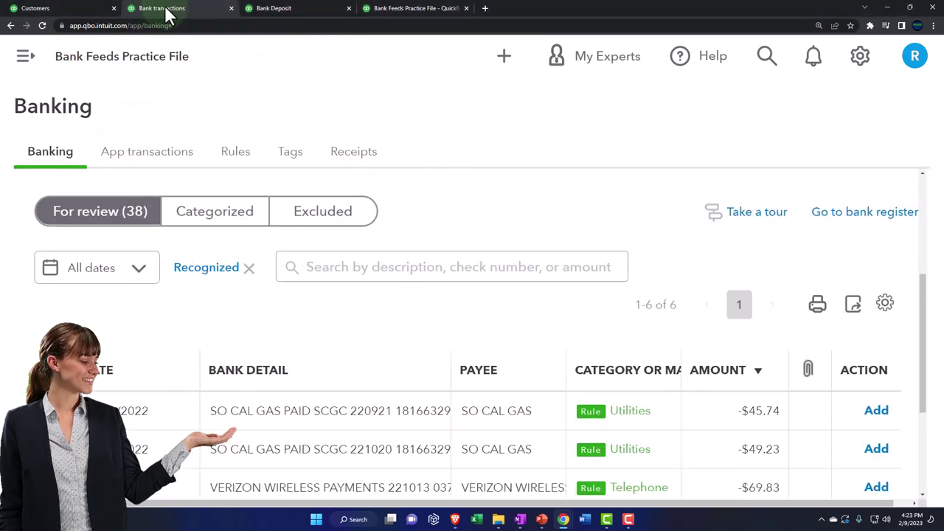
{"action": "scroll", "coordinate": [190, 312], "scroll_direction": "down", "scroll_amount": 2}
{"action": "scroll", "coordinate": [232, 249], "scroll_direction": "up", "scroll_amount": 2}
{"action": "left_click", "coordinate": [225, 281]}
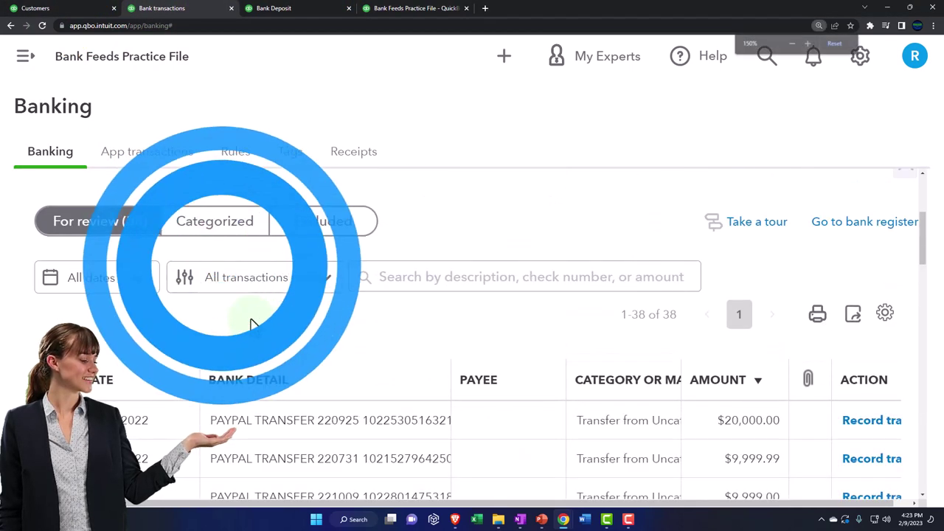
Open the 09/29/2022 AMAZON SERVICES PAYMENT deposit in the For review list and examine its category and memo.
{"action": "key", "text": "ctrl+minus"}
{"action": "scroll", "coordinate": [250, 329], "scroll_direction": "down", "scroll_amount": 3}
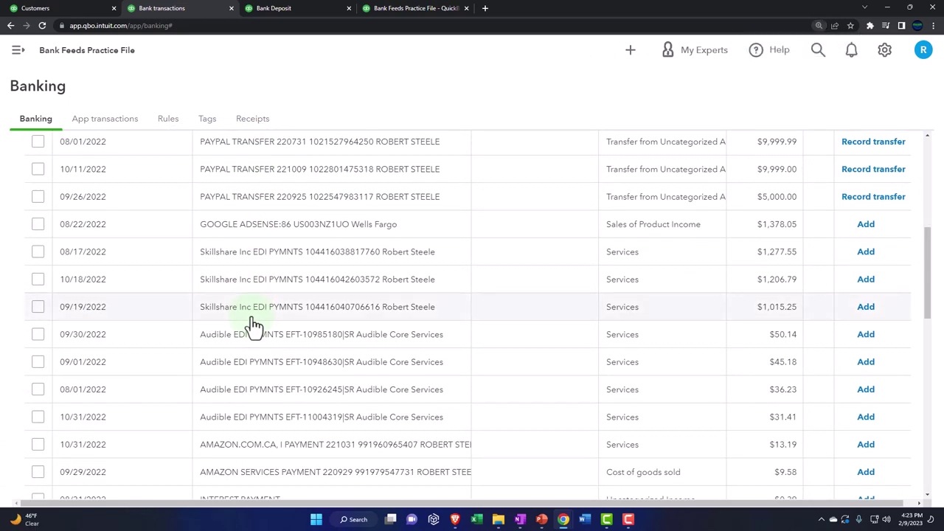
{"action": "key", "text": "ctrl+plus"}
{"action": "scroll", "coordinate": [251, 325], "scroll_direction": "down", "scroll_amount": 4}
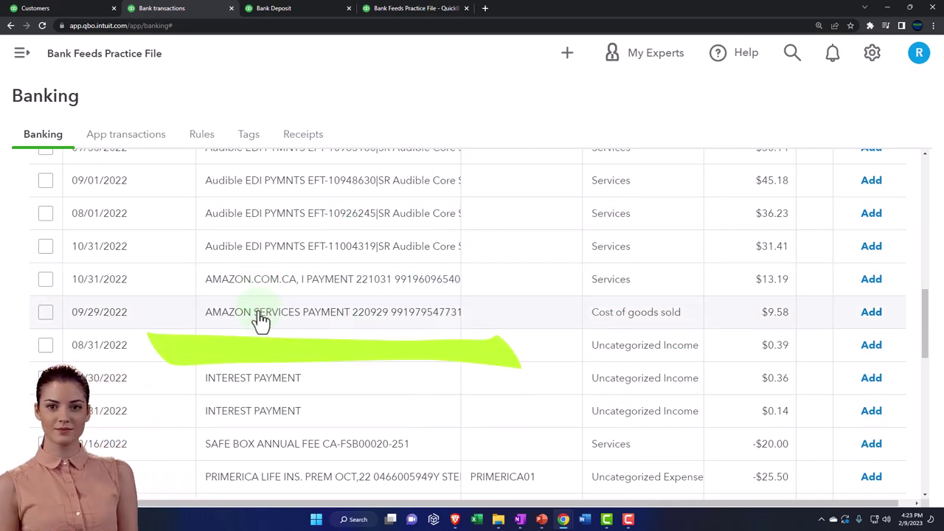
{"action": "left_click", "coordinate": [261, 320]}
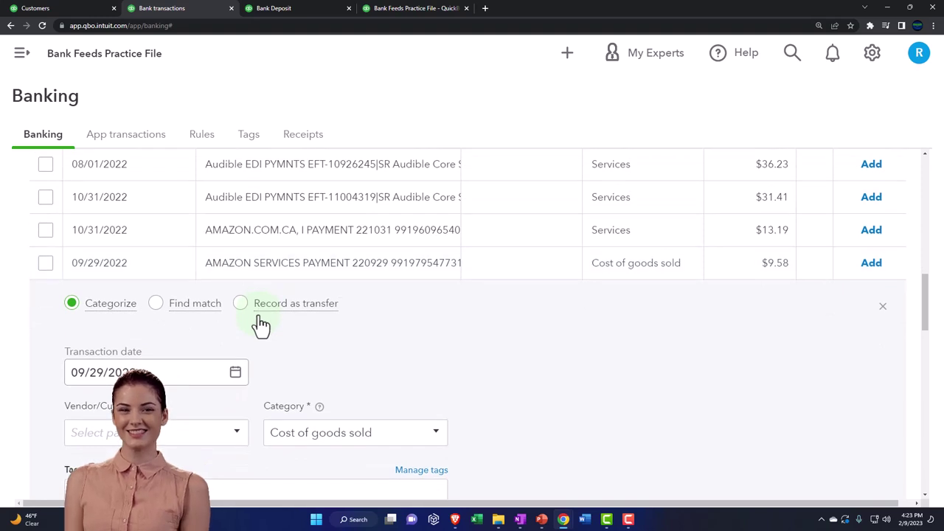
{"action": "scroll", "coordinate": [259, 316], "scroll_direction": "down", "scroll_amount": 1}
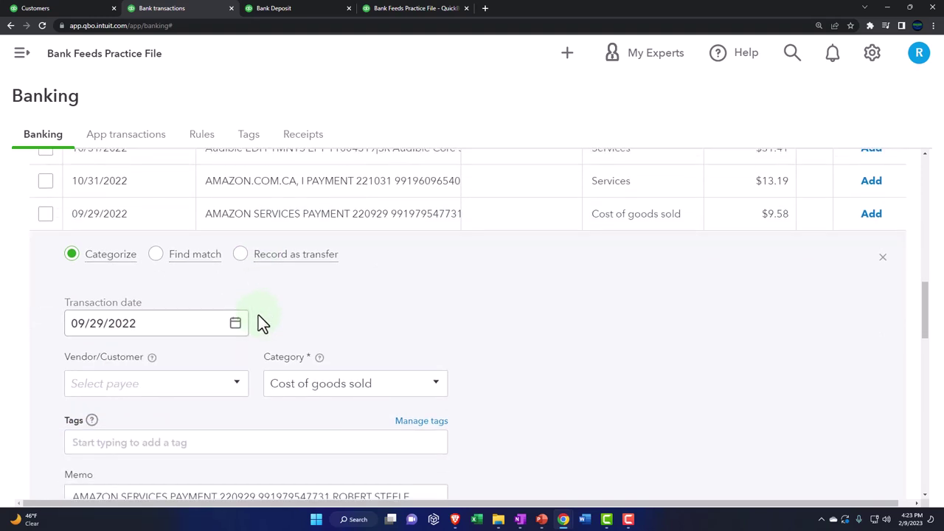
{"action": "scroll", "coordinate": [258, 322], "scroll_direction": "down", "scroll_amount": 1}
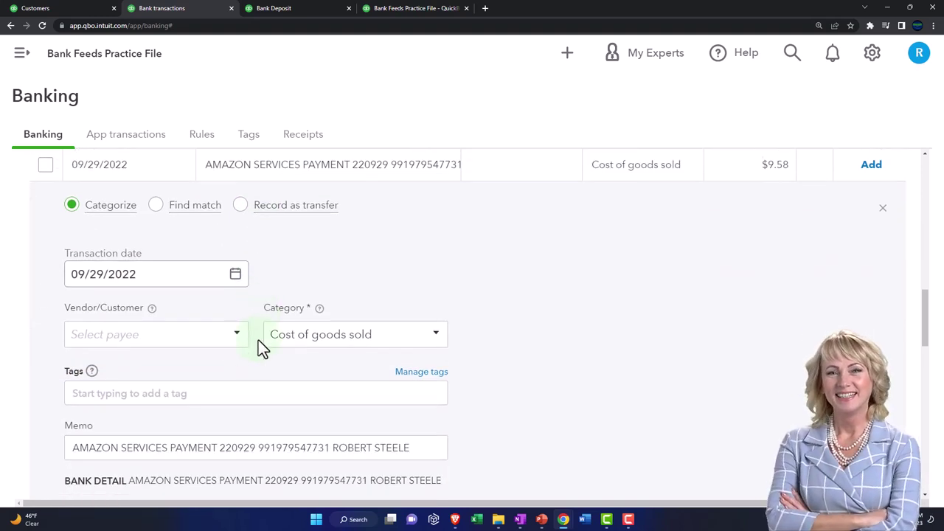
{"action": "scroll", "coordinate": [178, 348], "scroll_direction": "down", "scroll_amount": 1}
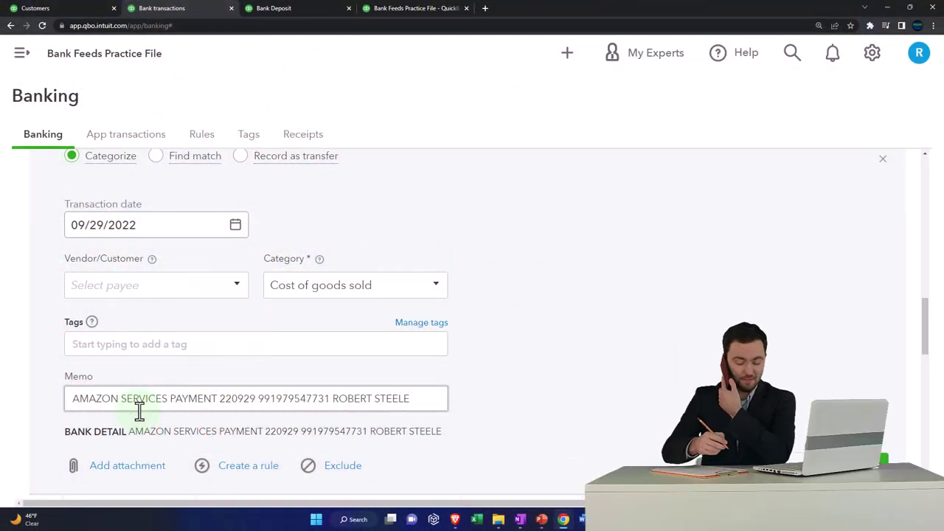
{"action": "scroll", "coordinate": [140, 411], "scroll_direction": "up", "scroll_amount": 2}
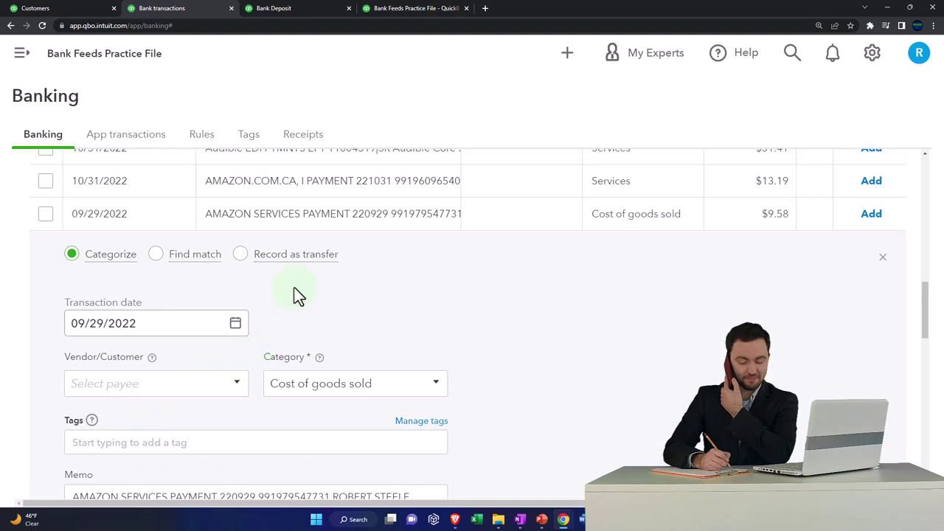
{"action": "scroll", "coordinate": [336, 302], "scroll_direction": "up", "scroll_amount": 1}
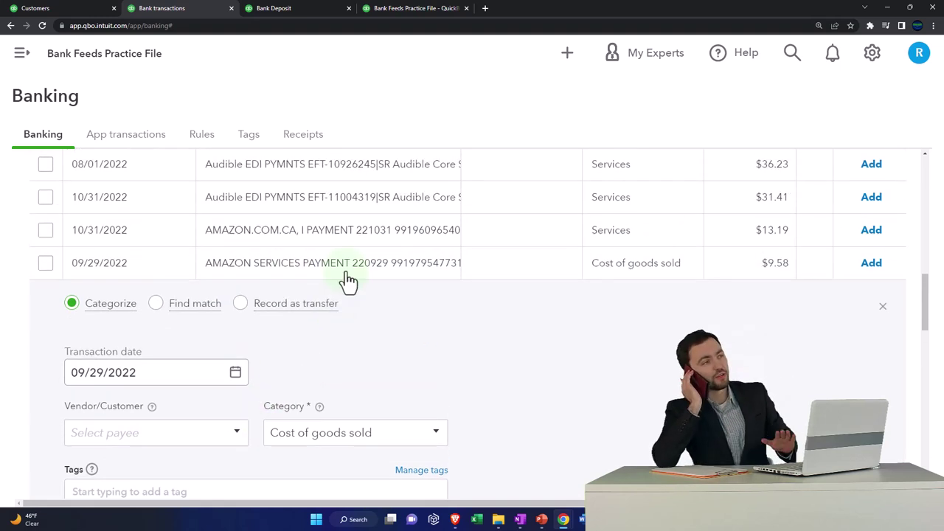
Open the 10/31/2022 AMAZON.COM.CA deposit and add AMAZON.COM.CA as a new customer for it.
{"action": "left_click", "coordinate": [335, 242]}
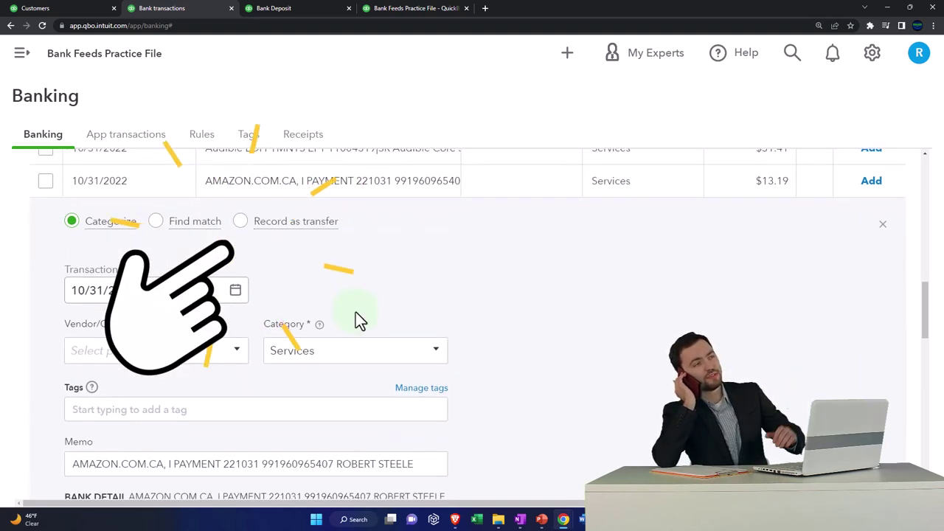
{"action": "scroll", "coordinate": [356, 313], "scroll_direction": "down", "scroll_amount": 2}
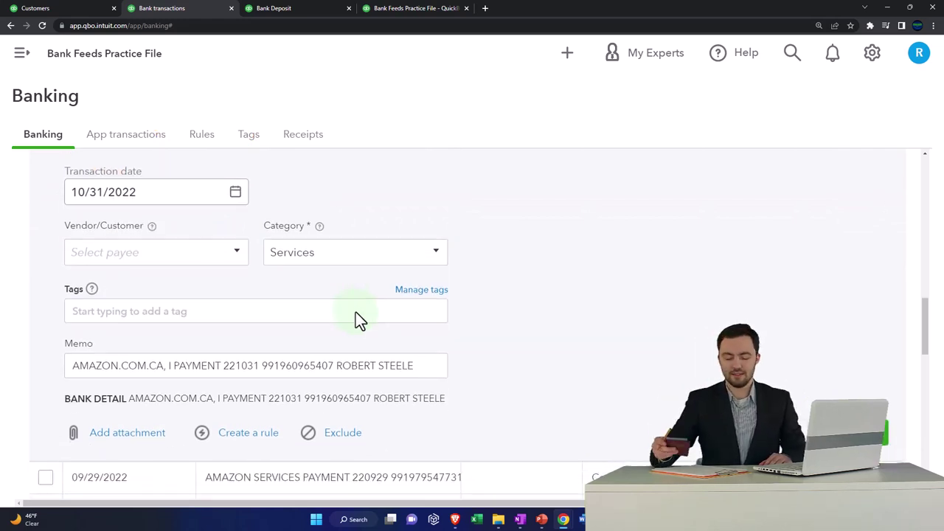
{"action": "left_click", "coordinate": [170, 369]}
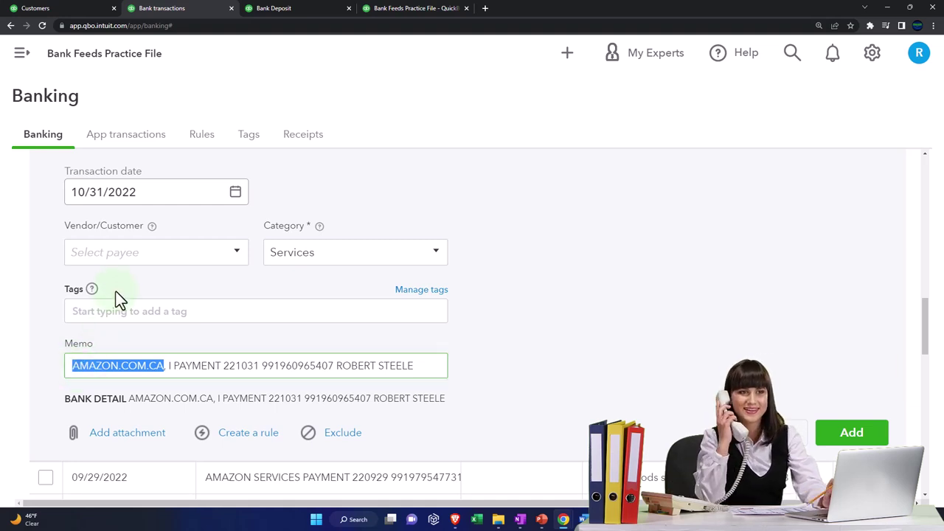
{"action": "left_click", "coordinate": [103, 252]}
{"action": "type", "text": "AMAZON.COM.CA"}
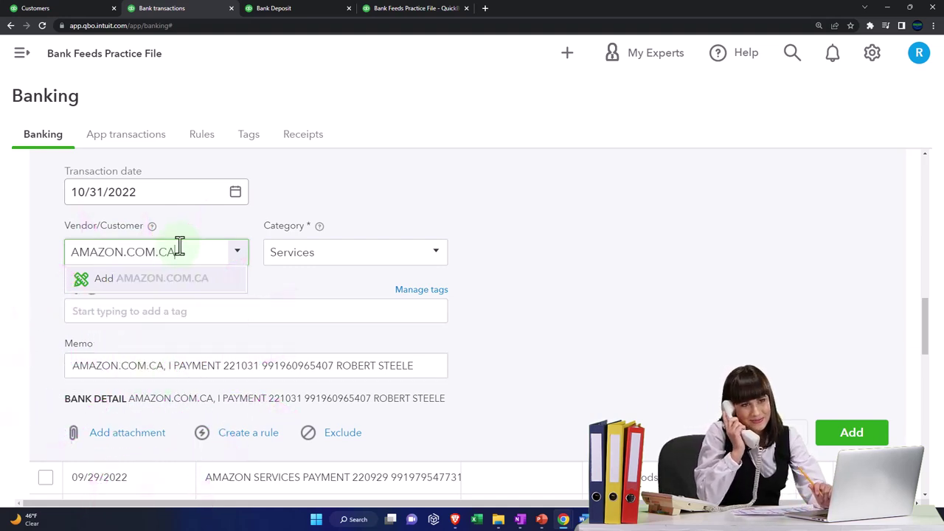
{"action": "key", "text": "Return"}
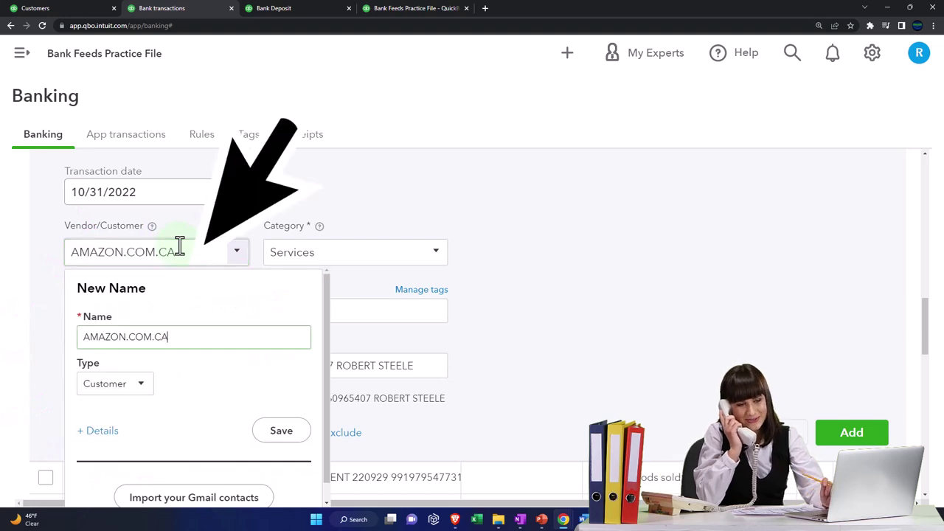
{"action": "left_click", "coordinate": [281, 432]}
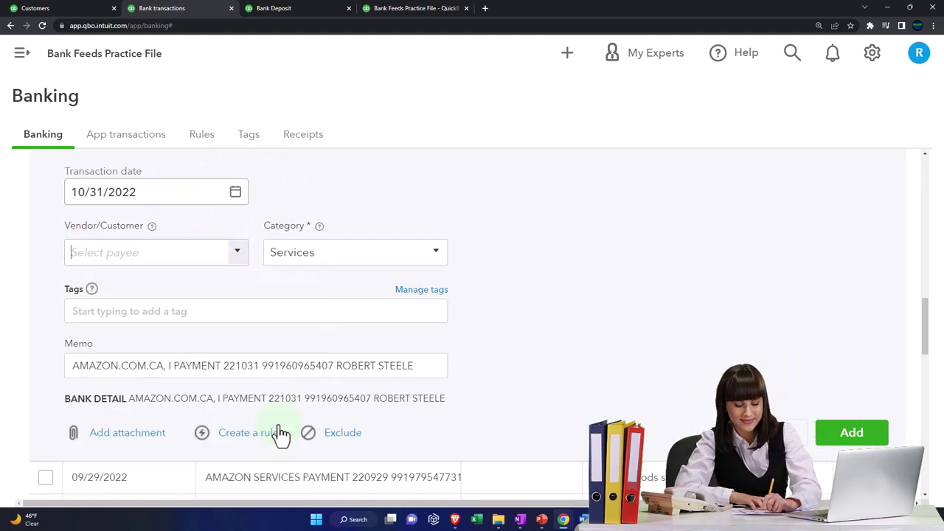
Create an Income account named Amazon Book Sales with detail type Other Primary Income as the deposit's category.
{"action": "left_click", "coordinate": [437, 255]}
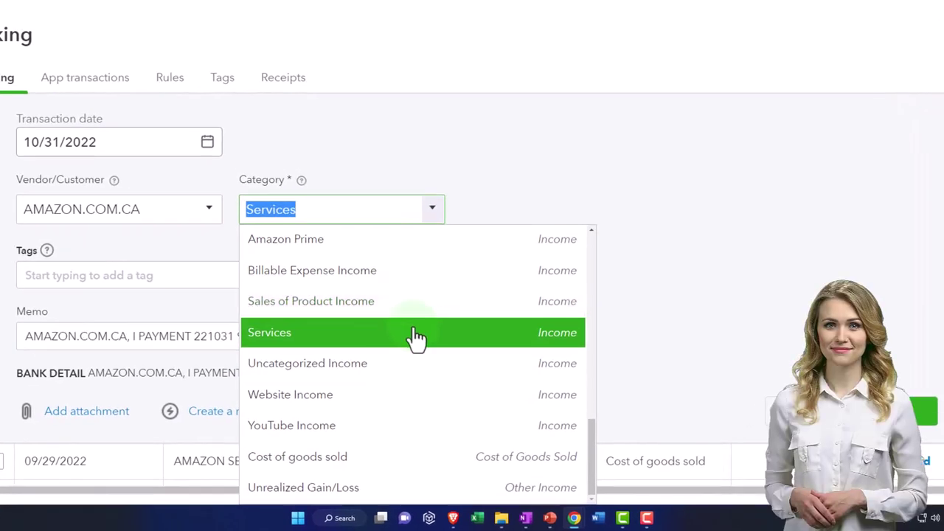
{"action": "scroll", "coordinate": [417, 338], "scroll_direction": "up", "scroll_amount": 10}
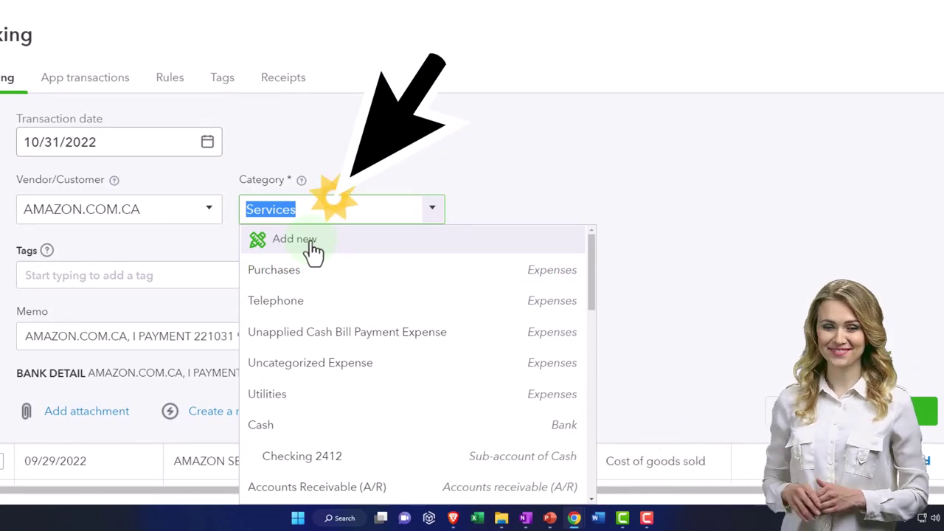
{"action": "left_click", "coordinate": [313, 243]}
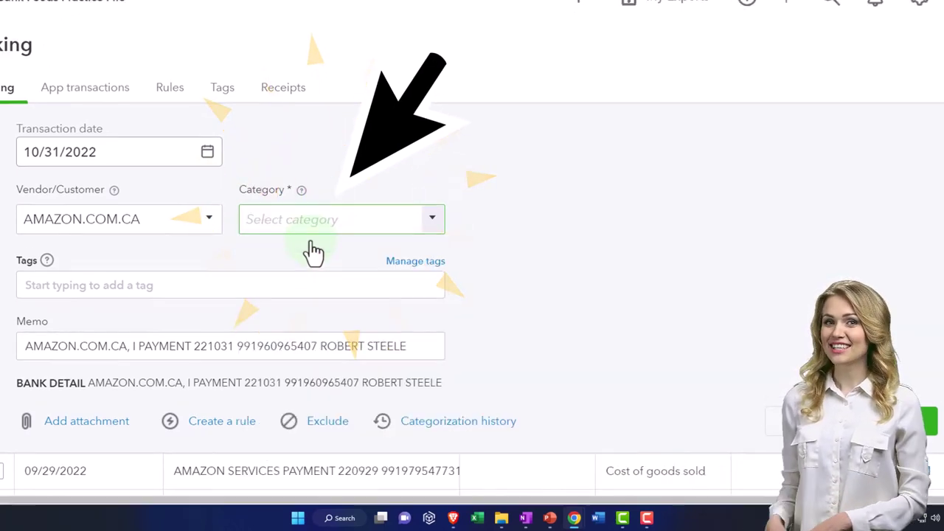
{"action": "left_click", "coordinate": [281, 110]}
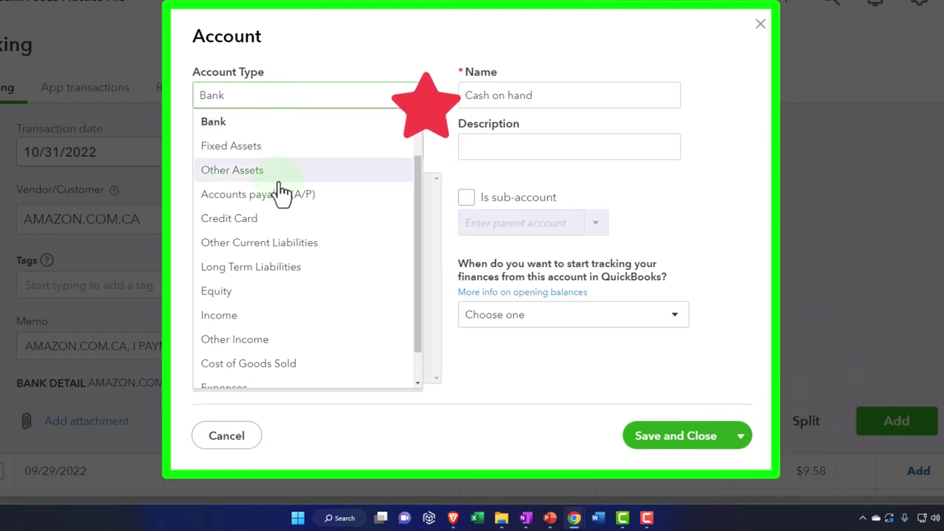
{"action": "left_click", "coordinate": [268, 317]}
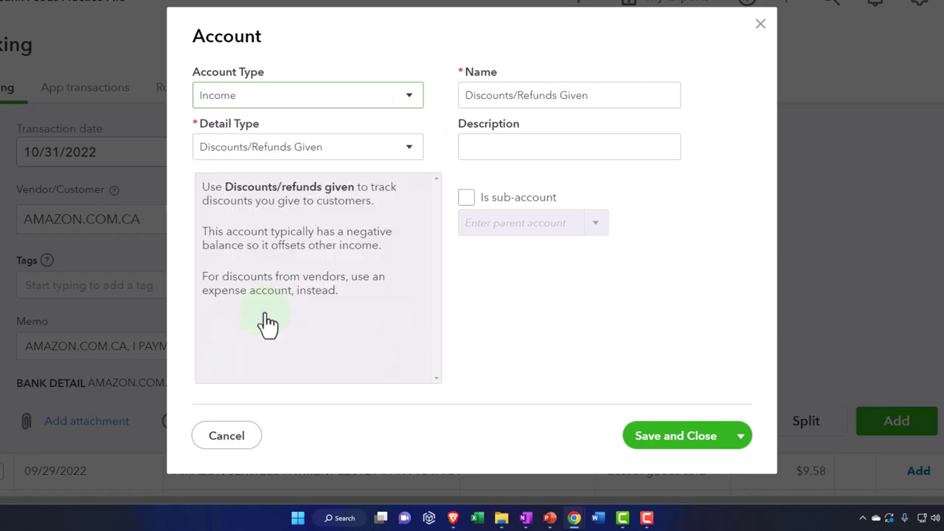
{"action": "left_click", "coordinate": [407, 150]}
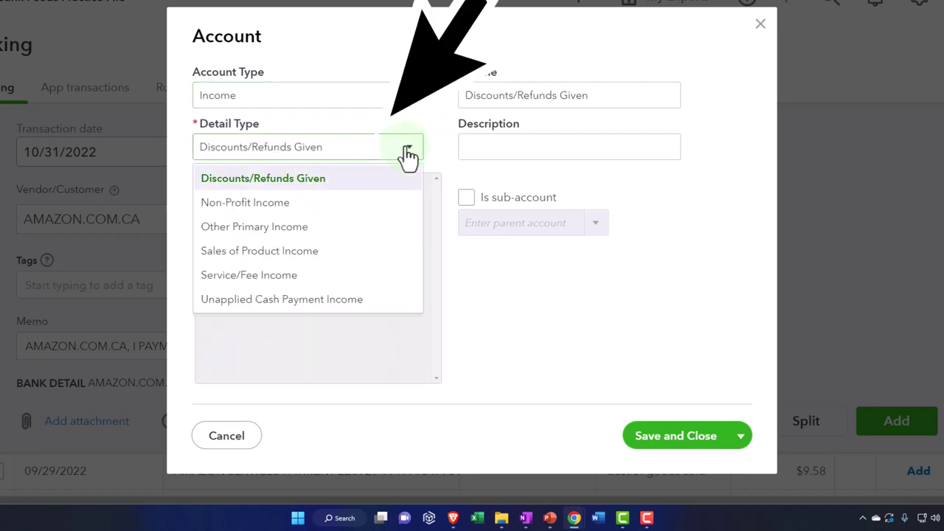
{"action": "left_click", "coordinate": [374, 227]}
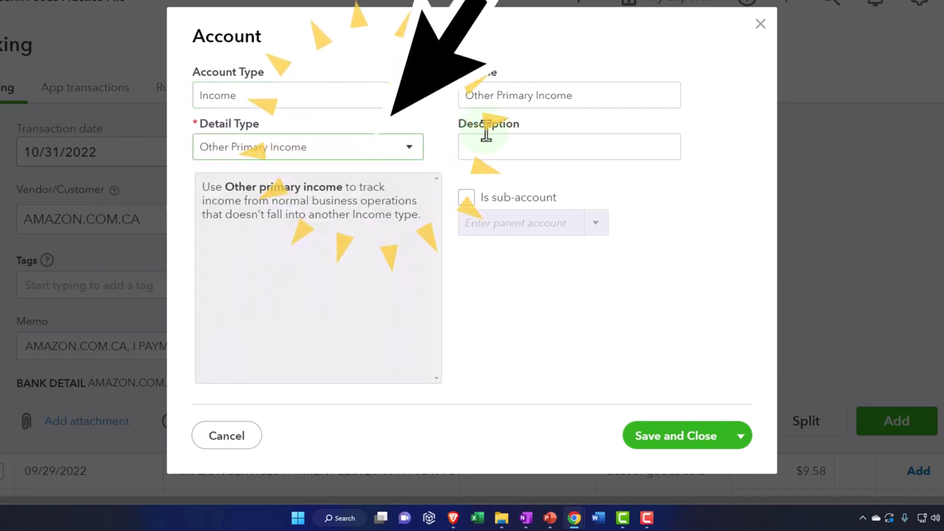
{"action": "triple_click", "coordinate": [595, 98]}
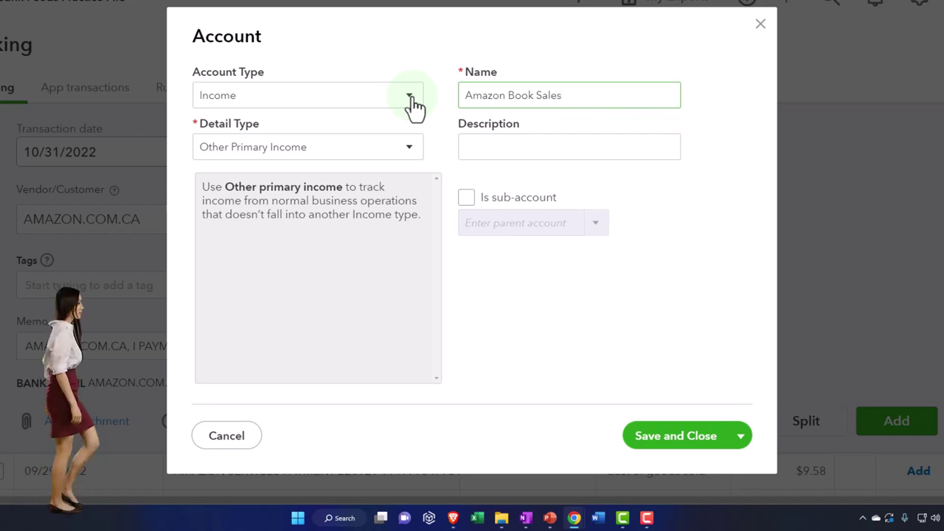
{"action": "left_click", "coordinate": [645, 436]}
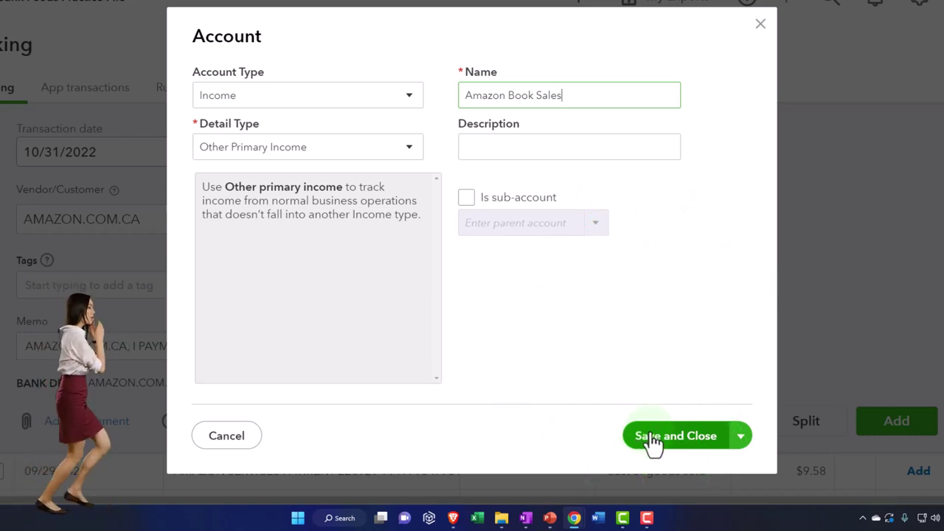
{"action": "left_click", "coordinate": [653, 439]}
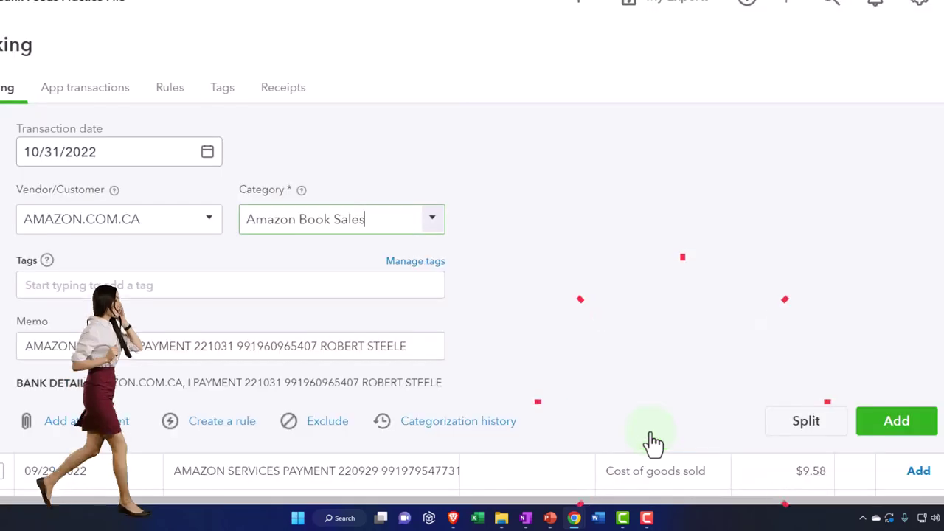
Start a bank rule from the deposit, name it AMAZON.COM.CA and base its condition on Bank text.
{"action": "scroll", "coordinate": [596, 329], "scroll_direction": "down", "scroll_amount": 1}
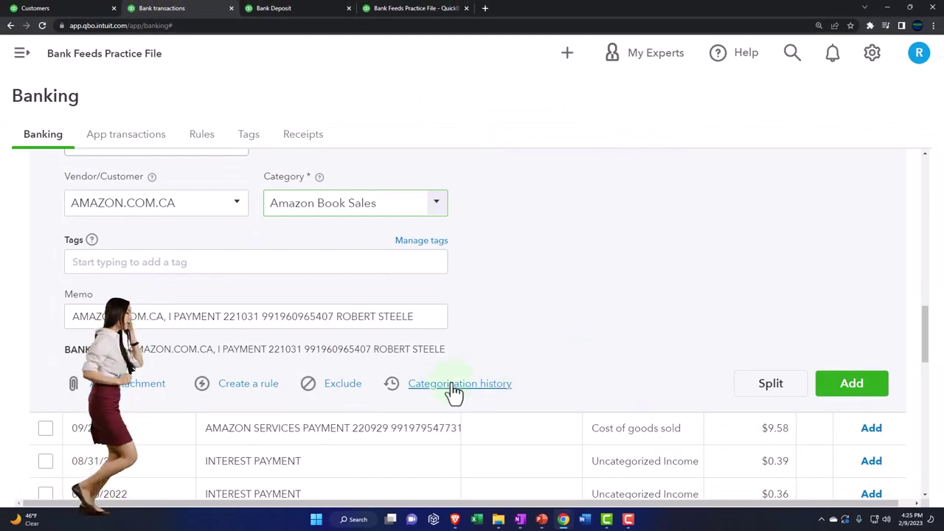
{"action": "left_click", "coordinate": [251, 384]}
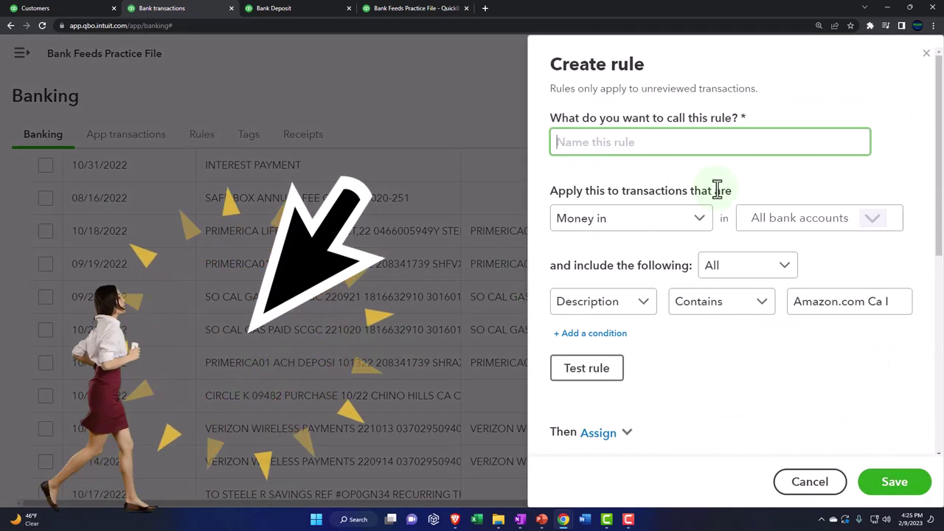
{"action": "scroll", "coordinate": [605, 145], "scroll_direction": "down", "scroll_amount": 1}
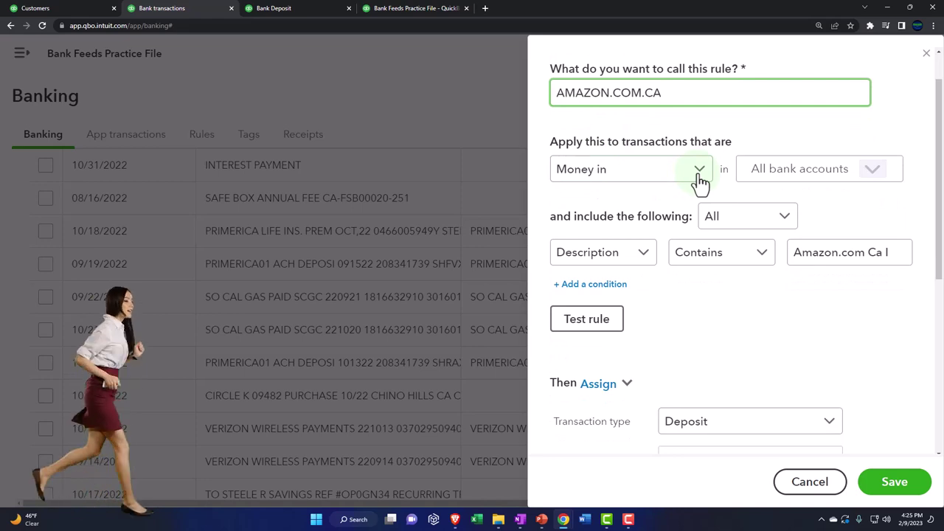
{"action": "left_click", "coordinate": [652, 265]}
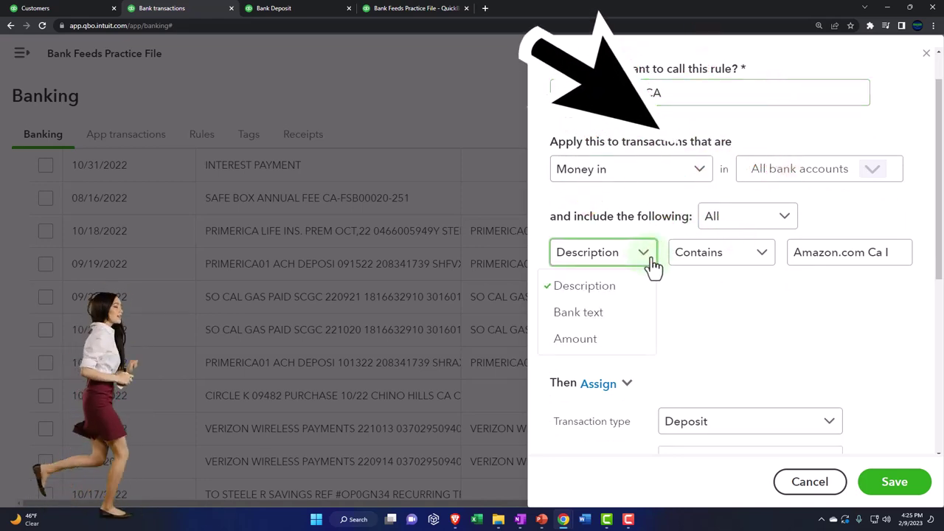
{"action": "left_click", "coordinate": [617, 317]}
Replace the rule's Bank text Contains value with AMAZON.COM.CA, copied from the memo, and check the assigned settings.
{"action": "scroll", "coordinate": [688, 325], "scroll_direction": "down", "scroll_amount": 3}
{"action": "scroll", "coordinate": [737, 310], "scroll_direction": "down", "scroll_amount": 2}
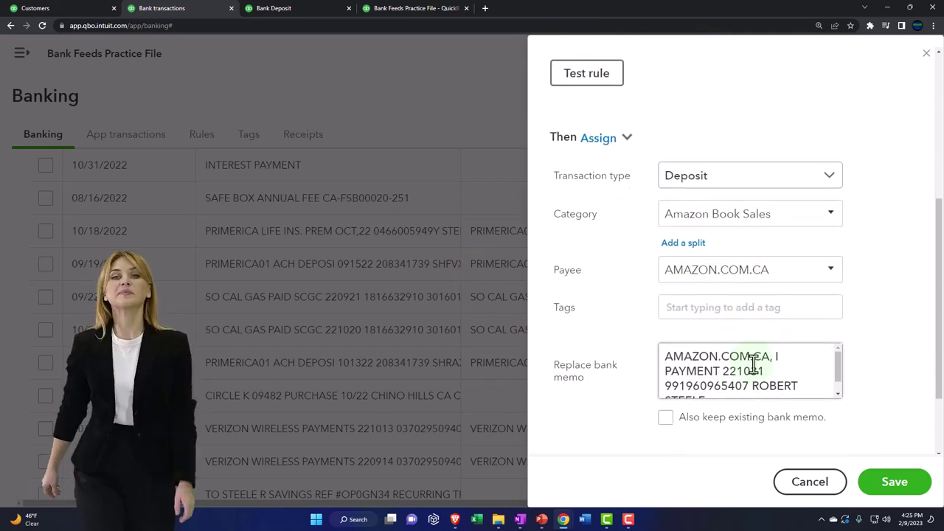
{"action": "left_click_drag", "start_coordinate": [769, 356], "coordinate": [657, 357]}
{"action": "key", "text": "ctrl+c"}
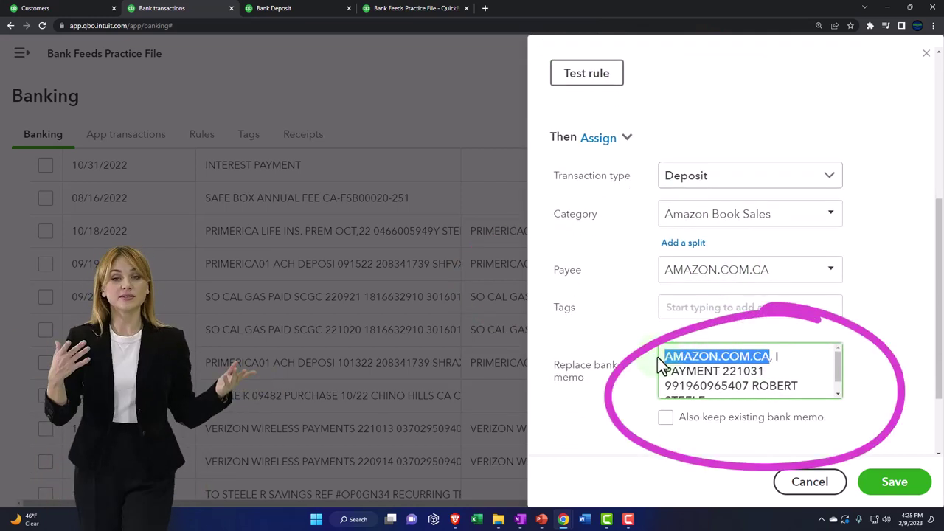
{"action": "scroll", "coordinate": [806, 285], "scroll_direction": "up", "scroll_amount": 1}
{"action": "scroll", "coordinate": [805, 284], "scroll_direction": "up", "scroll_amount": 2}
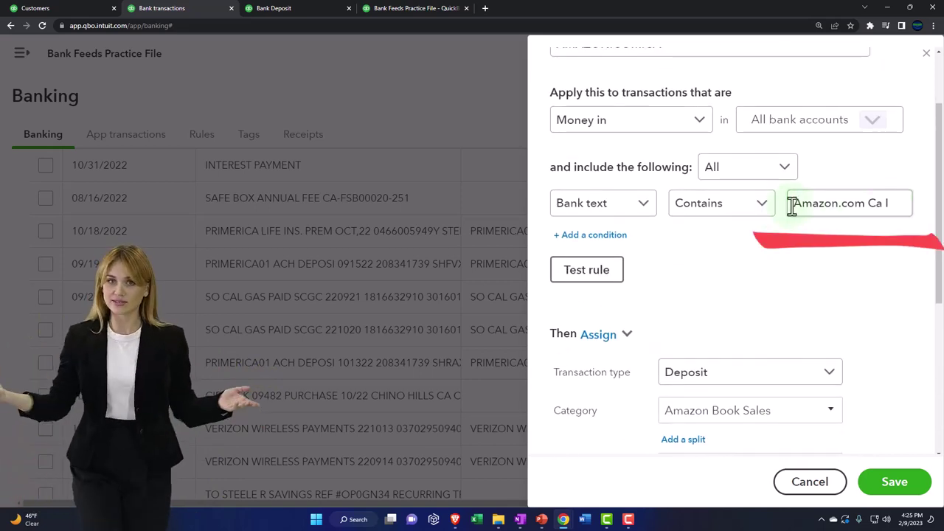
{"action": "left_click_drag", "start_coordinate": [797, 203], "coordinate": [920, 213]}
{"action": "key", "text": "ctrl+v"}
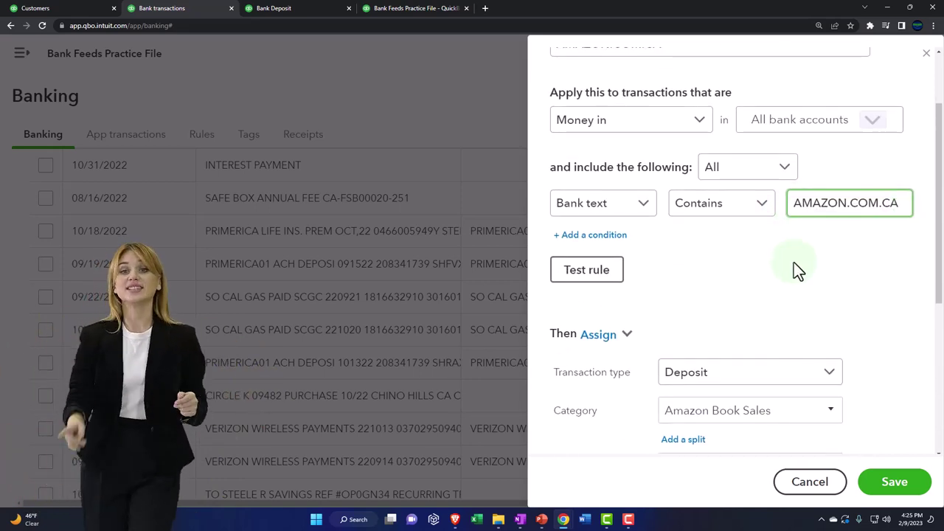
{"action": "scroll", "coordinate": [794, 263], "scroll_direction": "down", "scroll_amount": 2}
{"action": "scroll", "coordinate": [791, 269], "scroll_direction": "down", "scroll_amount": 3}
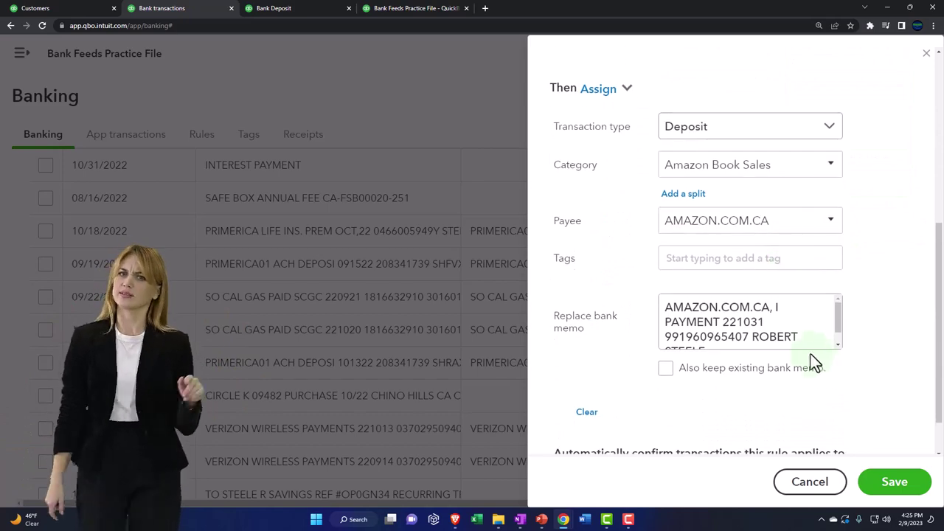
Save the bank rule, filter the transactions for review to Recognized and add the AMAZON.COM.CA deposit.
{"action": "left_click", "coordinate": [904, 487]}
{"action": "scroll", "coordinate": [259, 305], "scroll_direction": "up", "scroll_amount": 12}
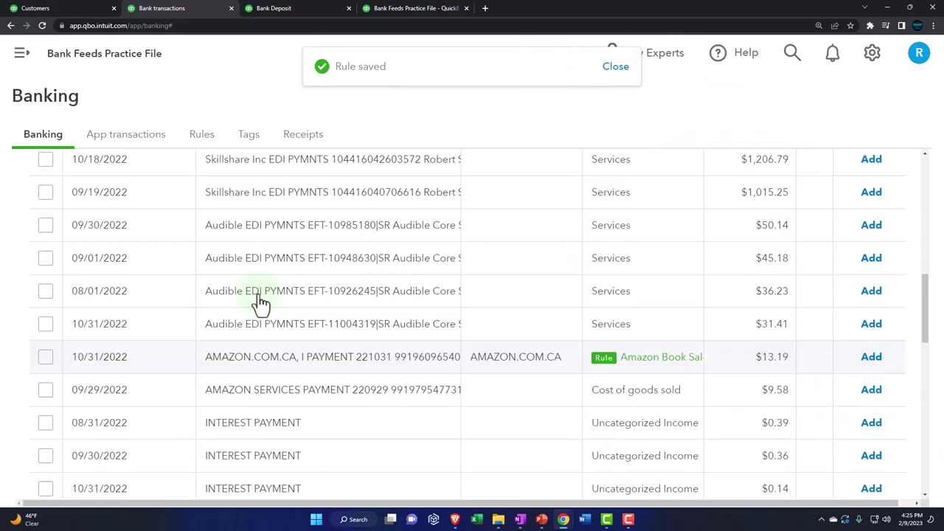
{"action": "left_click", "coordinate": [261, 300]}
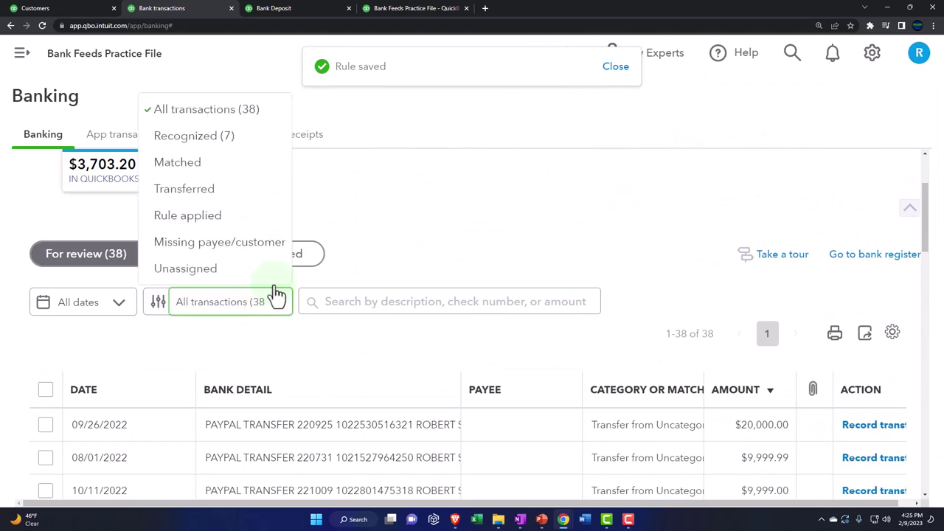
{"action": "left_click", "coordinate": [211, 138]}
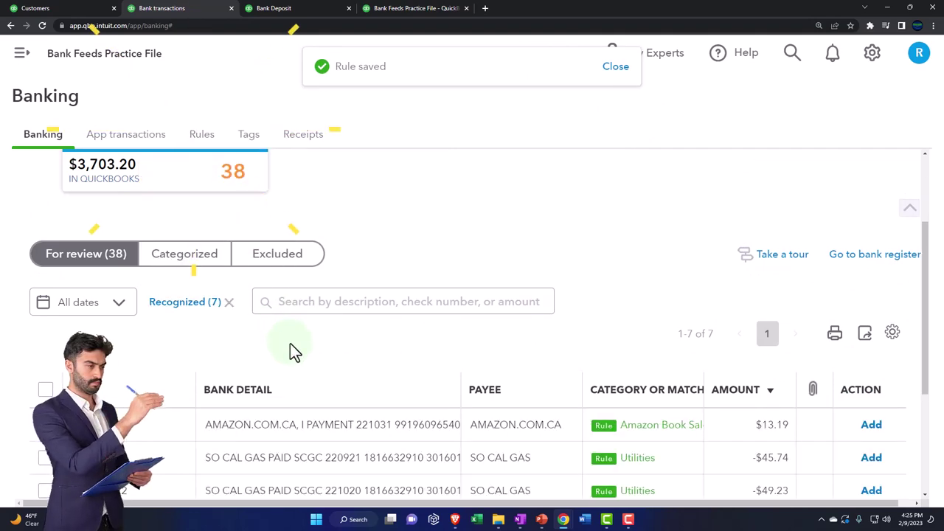
{"action": "scroll", "coordinate": [291, 351], "scroll_direction": "down", "scroll_amount": 3}
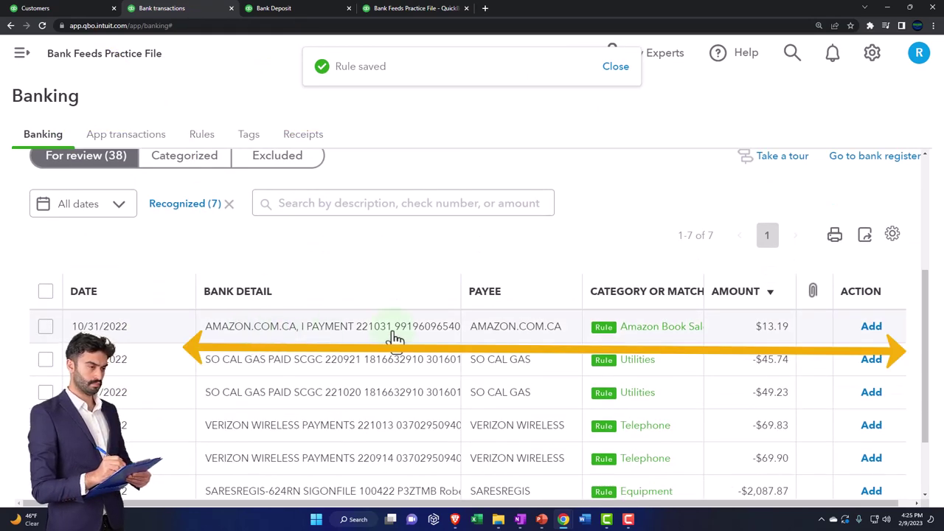
{"action": "left_click", "coordinate": [871, 327]}
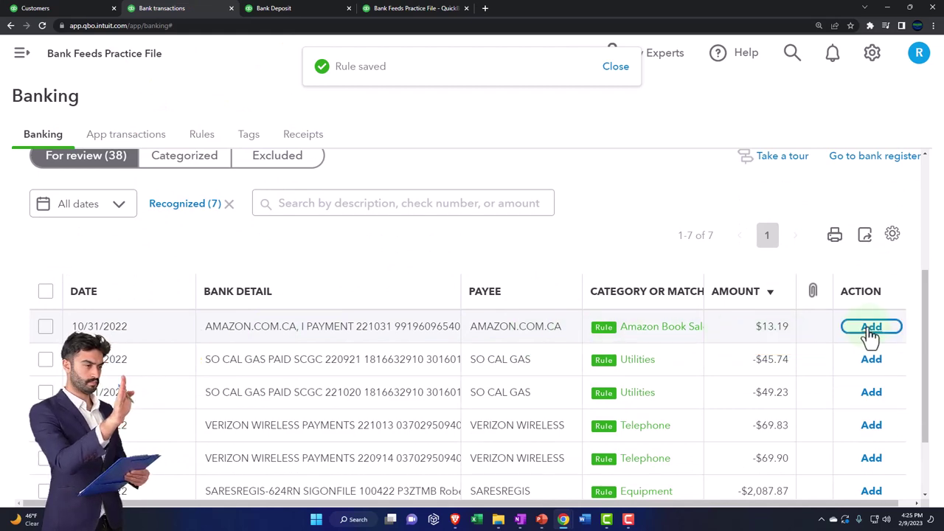
Rerun the 2022 Balance Sheet report and open the transaction detail behind the Checking 2412 balance.
{"action": "left_click", "coordinate": [286, 7]}
{"action": "scroll", "coordinate": [500, 213], "scroll_direction": "up", "scroll_amount": 4}
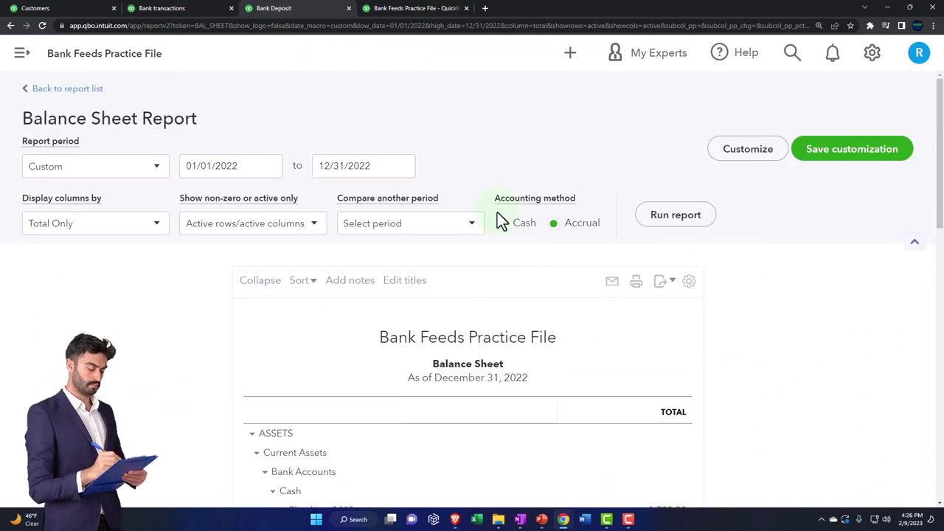
{"action": "scroll", "coordinate": [442, 340], "scroll_direction": "down", "scroll_amount": 2}
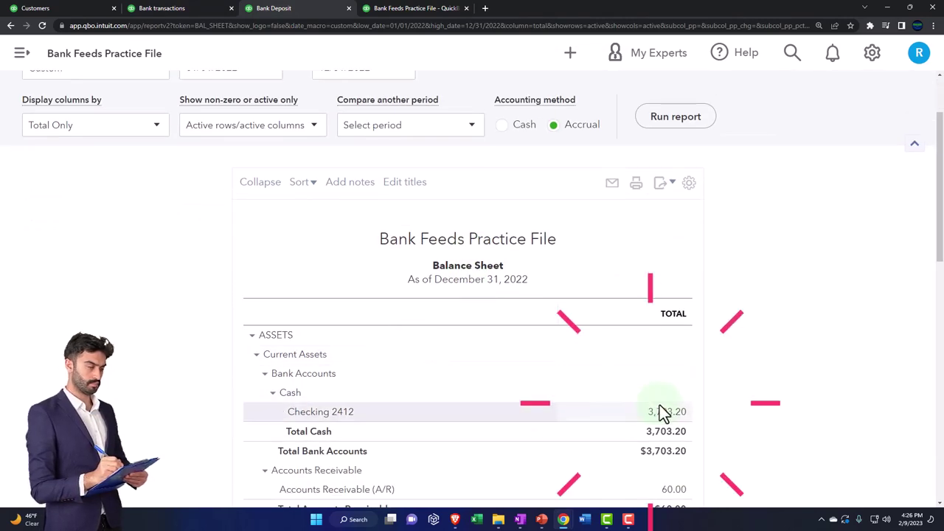
{"action": "scroll", "coordinate": [642, 280], "scroll_direction": "up", "scroll_amount": 2}
{"action": "left_click", "coordinate": [664, 217]}
{"action": "scroll", "coordinate": [631, 262], "scroll_direction": "down", "scroll_amount": 6}
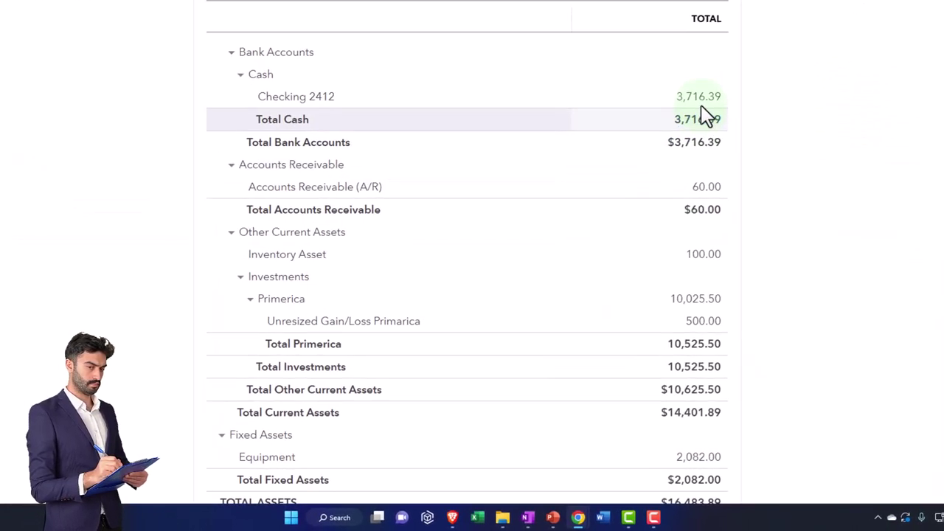
{"action": "left_click", "coordinate": [699, 104]}
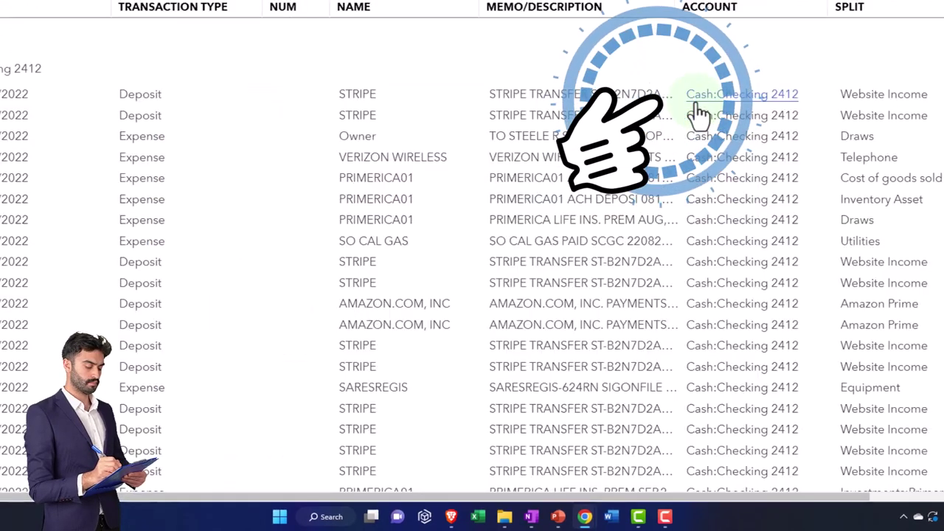
{"action": "scroll", "coordinate": [700, 114], "scroll_direction": "up", "scroll_amount": 2}
{"action": "key", "text": "ctrl+minus"}
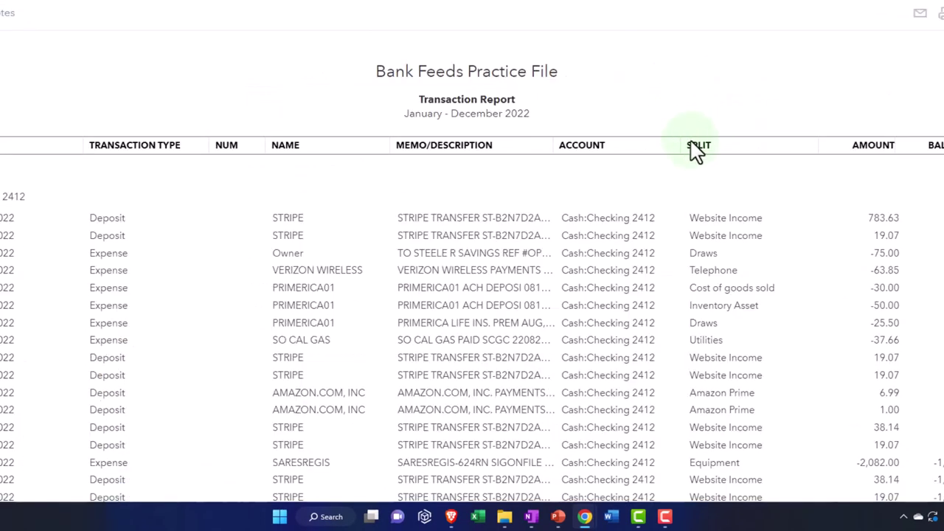
Customize the Transaction Report with a Transaction Type filter set to Deposit.
{"action": "scroll", "coordinate": [697, 159], "scroll_direction": "up", "scroll_amount": 3}
{"action": "left_click", "coordinate": [851, 44]}
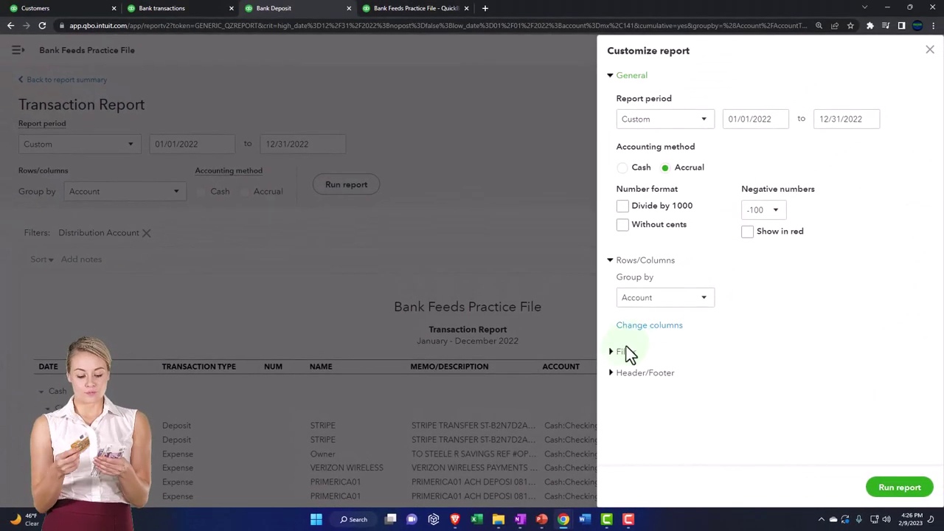
{"action": "left_click", "coordinate": [631, 351]}
{"action": "scroll", "coordinate": [686, 305], "scroll_direction": "down", "scroll_amount": 2}
{"action": "left_click", "coordinate": [652, 266]}
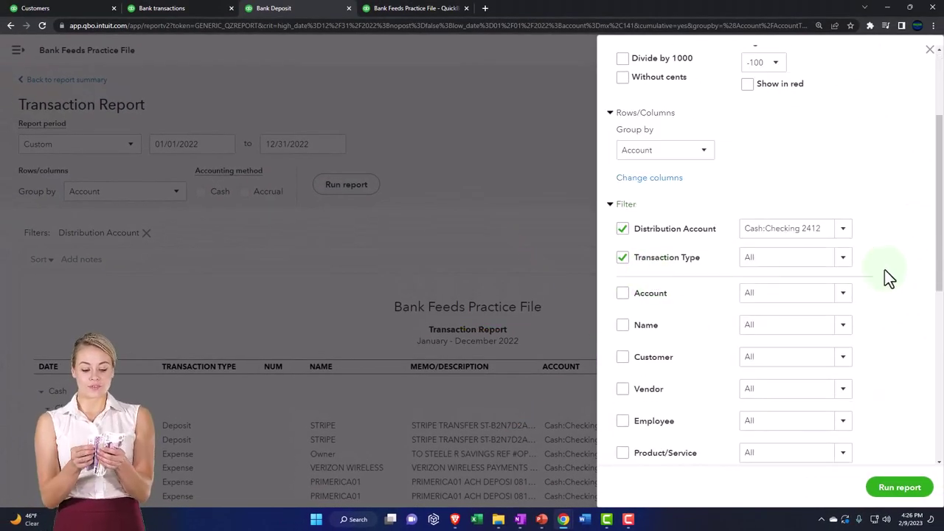
{"action": "left_click", "coordinate": [846, 258]}
{"action": "scroll", "coordinate": [801, 337], "scroll_direction": "down", "scroll_amount": 5}
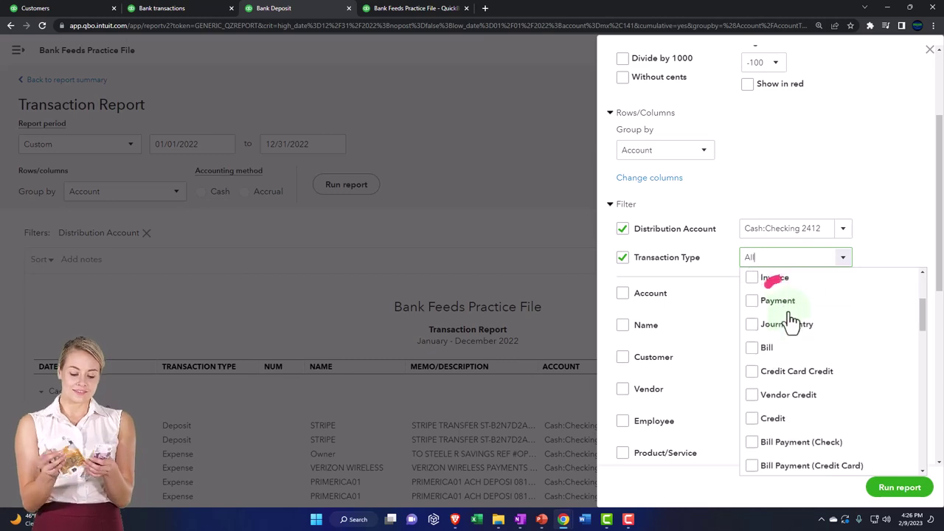
{"action": "scroll", "coordinate": [787, 321], "scroll_direction": "down", "scroll_amount": 3}
{"action": "left_click", "coordinate": [753, 363]}
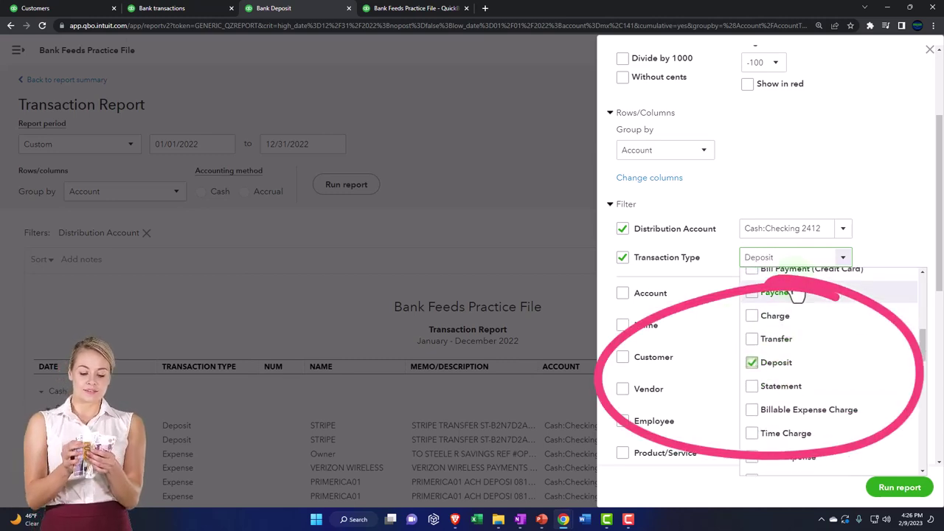
{"action": "left_click", "coordinate": [813, 172]}
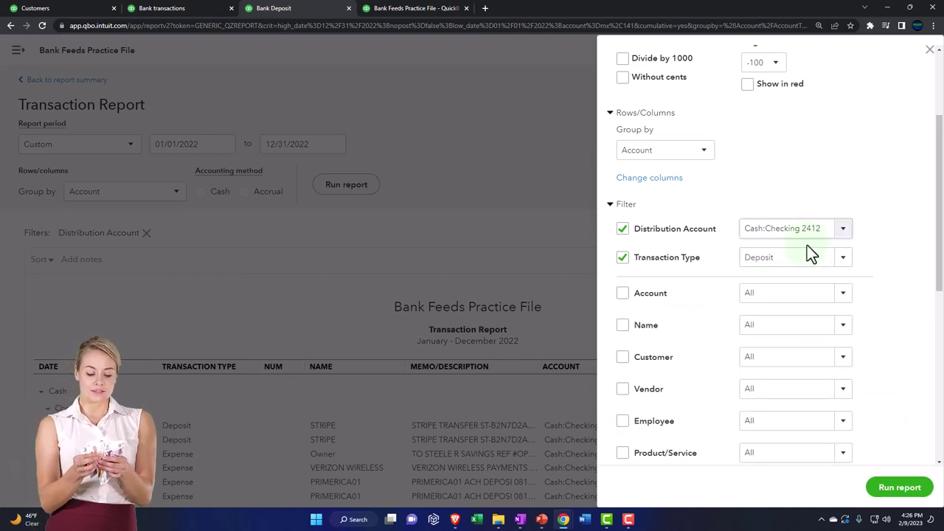
Filter the report to customers AMAZON.COM, INC and AMAZON.COM.CA, review their deposits and return to the Balance Sheet.
{"action": "left_click", "coordinate": [845, 358]}
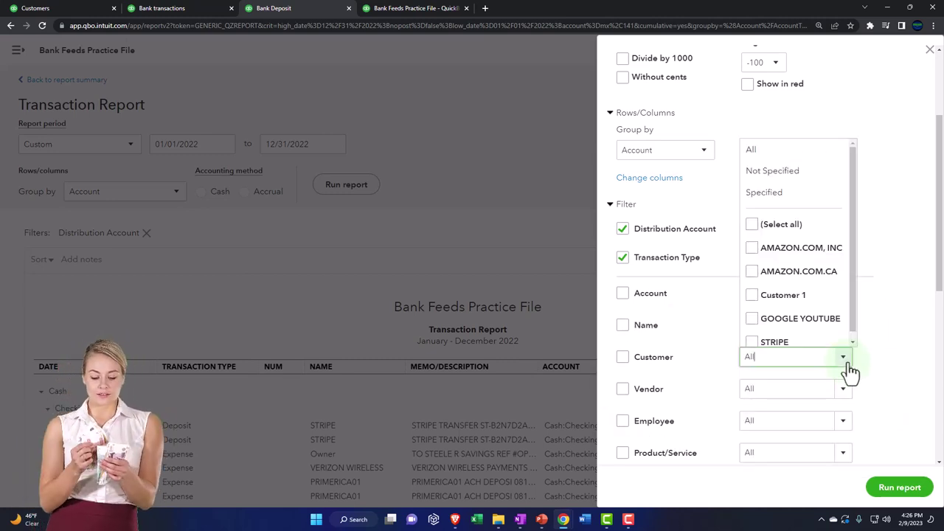
{"action": "left_click", "coordinate": [754, 249]}
{"action": "left_click", "coordinate": [753, 202]}
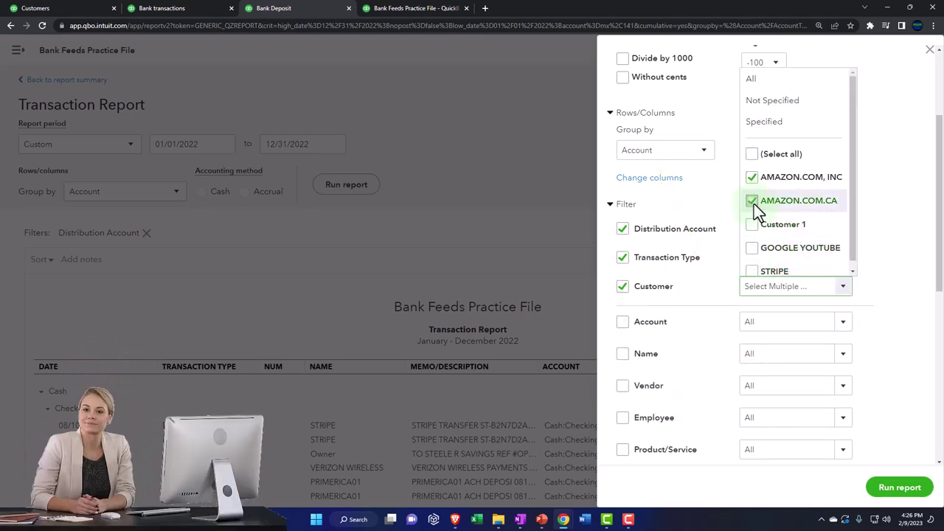
{"action": "left_click", "coordinate": [913, 488]}
{"action": "scroll", "coordinate": [416, 329], "scroll_direction": "down", "scroll_amount": 2}
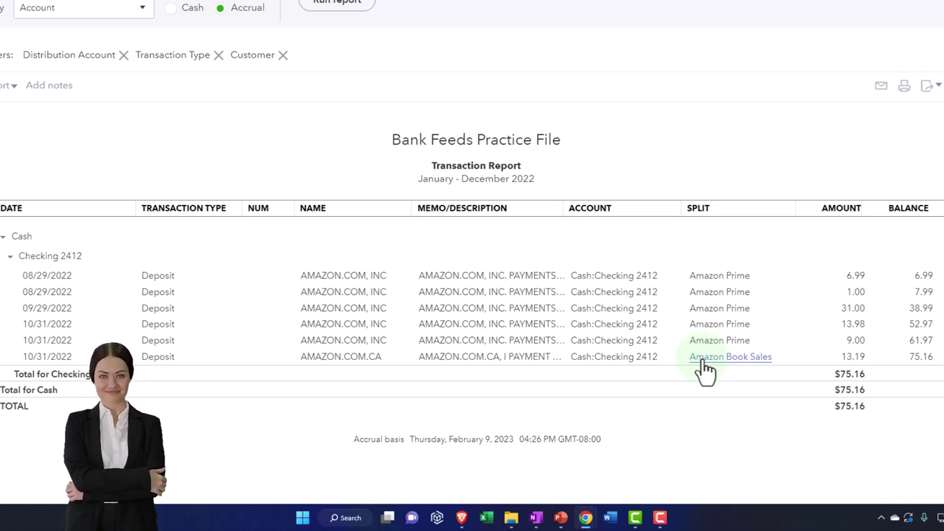
{"action": "left_click", "coordinate": [330, 369]}
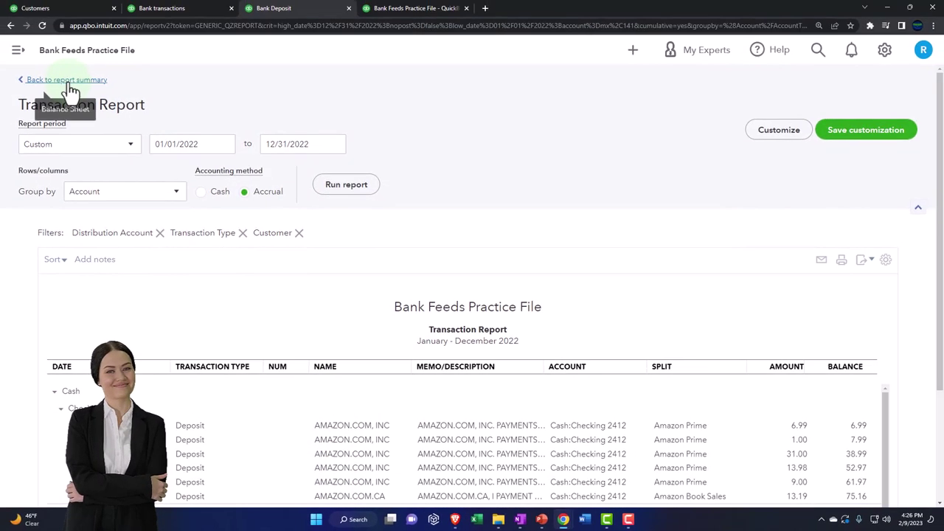
{"action": "left_click", "coordinate": [67, 82]}
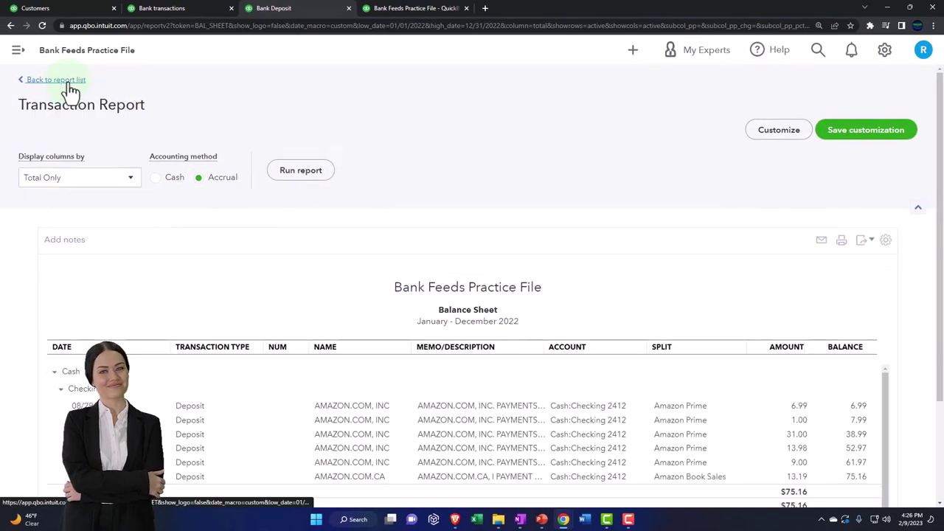
Rerun the 2022 Profit and Loss report and examine the Amazon Book Sales income line.
{"action": "left_click", "coordinate": [411, 13]}
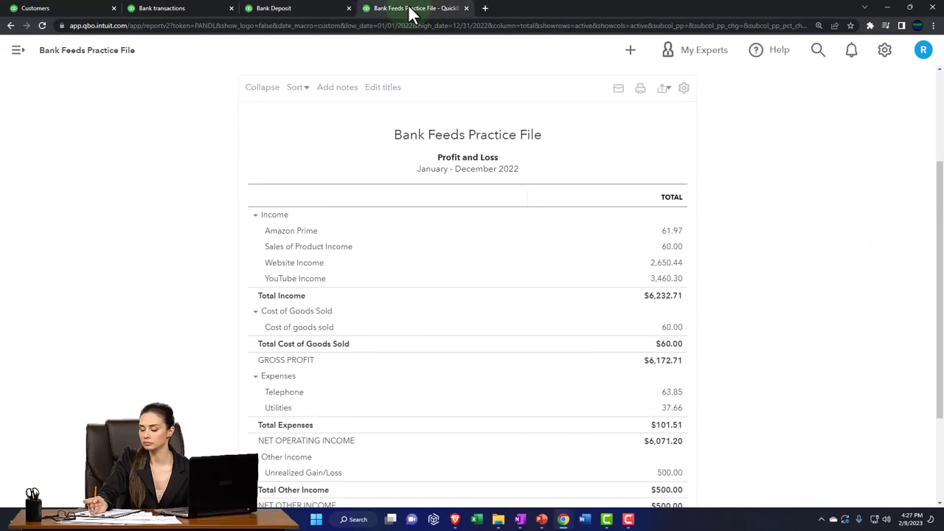
{"action": "scroll", "coordinate": [299, 244], "scroll_direction": "up", "scroll_amount": 3}
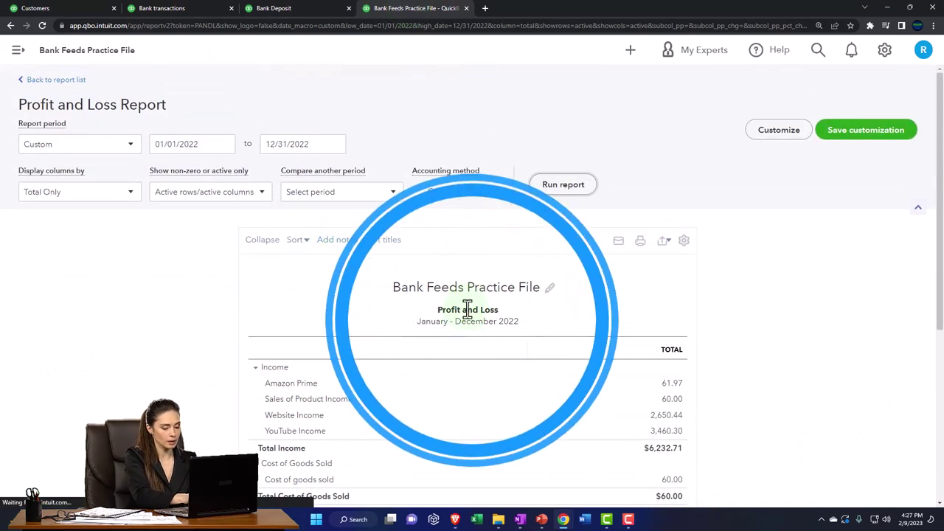
{"action": "scroll", "coordinate": [462, 325], "scroll_direction": "down", "scroll_amount": 2}
{"action": "key", "text": "ctrl+plus"}
{"action": "key", "text": "ctrl+plus"}
{"action": "key", "text": "ctrl+plus"}
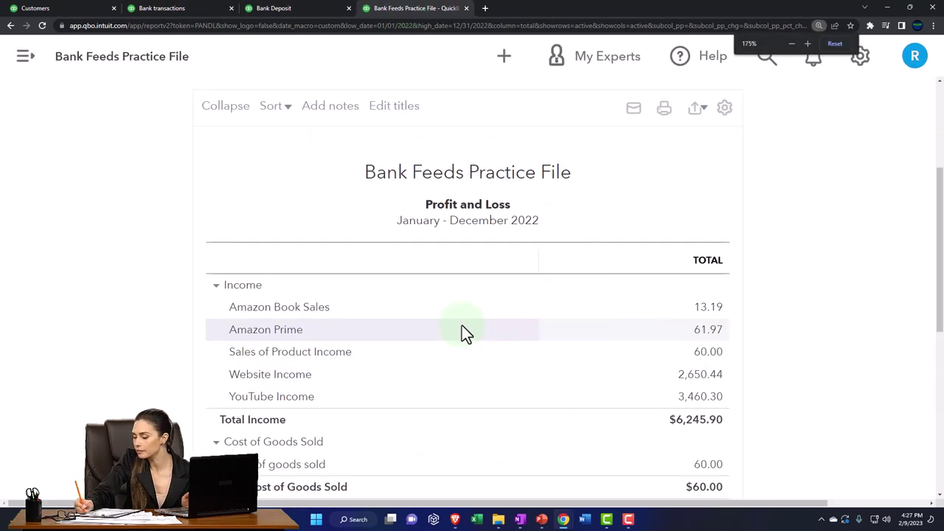
{"action": "key", "text": "ctrl+plus"}
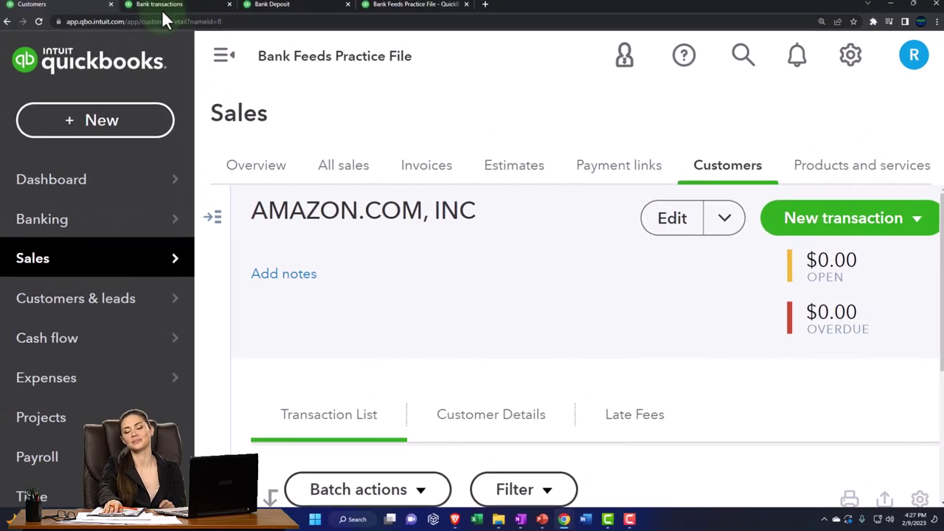
Return to the bank transactions and clear the Recognized filter from the review list.
{"action": "left_click", "coordinate": [162, 10]}
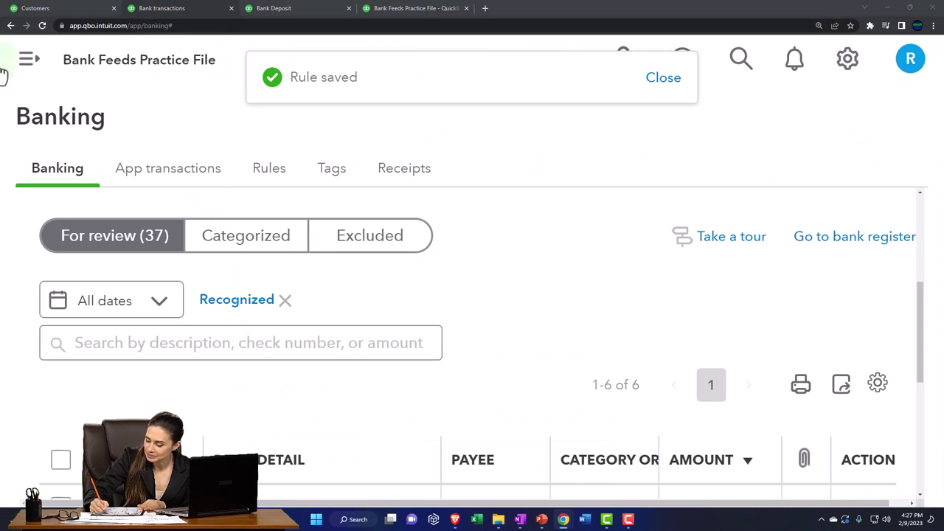
{"action": "key", "text": "ctrl+minus"}
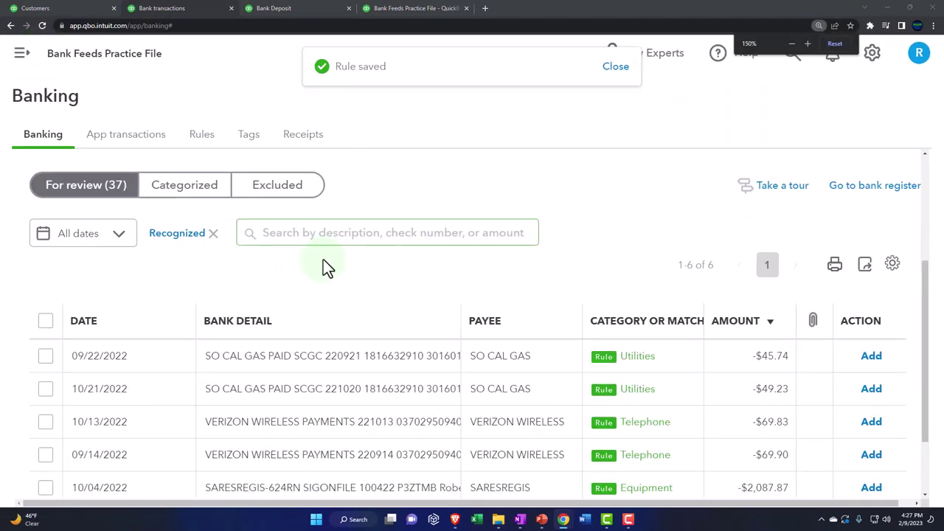
{"action": "scroll", "coordinate": [323, 260], "scroll_direction": "down", "scroll_amount": 2}
{"action": "scroll", "coordinate": [258, 252], "scroll_direction": "up", "scroll_amount": 3}
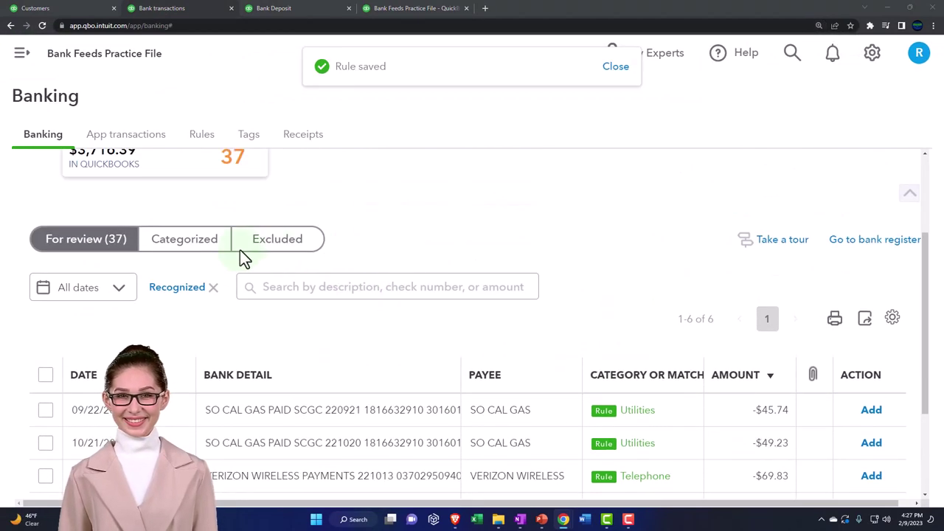
{"action": "left_click", "coordinate": [214, 288]}
{"action": "scroll", "coordinate": [371, 322], "scroll_direction": "down", "scroll_amount": 2}
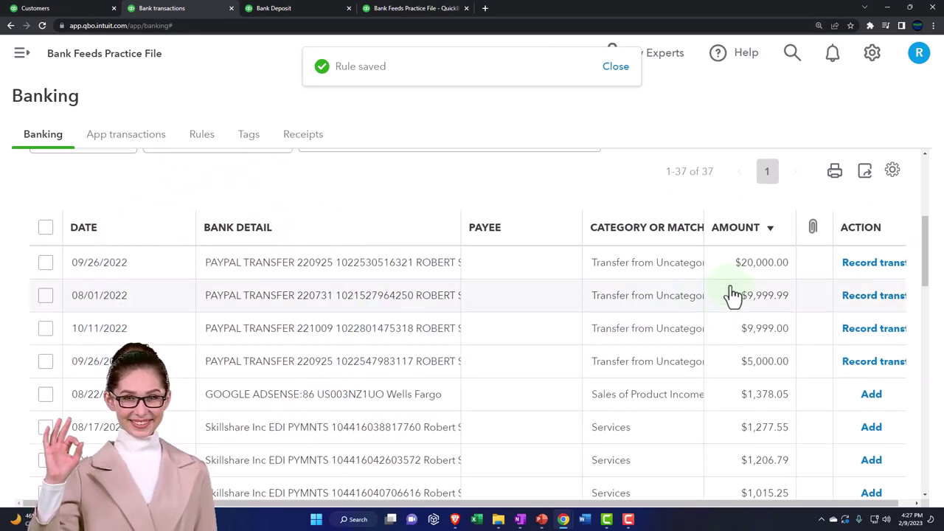
Open the 09/30/2022 Audible deposit and add Audible, taken from its memo, as a new customer.
{"action": "scroll", "coordinate": [699, 310], "scroll_direction": "down", "scroll_amount": 1}
{"action": "scroll", "coordinate": [675, 312], "scroll_direction": "down", "scroll_amount": 2}
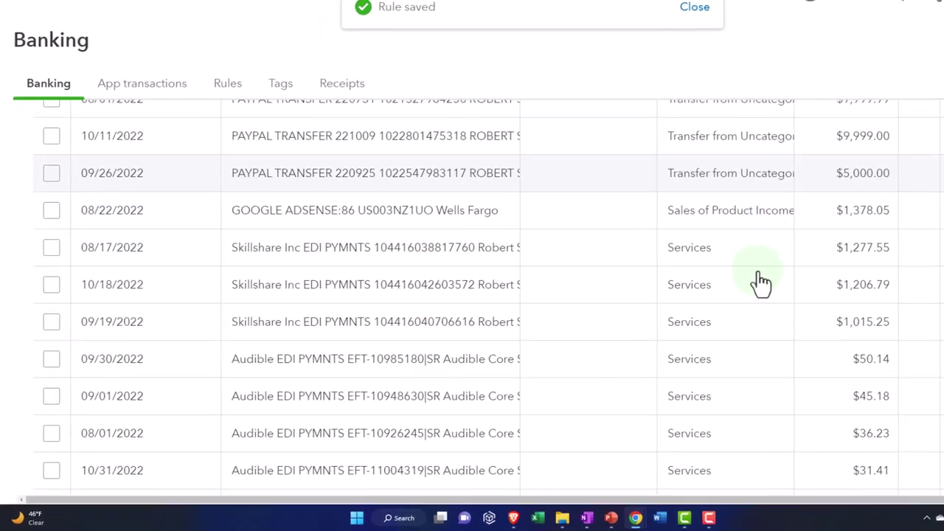
{"action": "scroll", "coordinate": [760, 282], "scroll_direction": "down", "scroll_amount": 4}
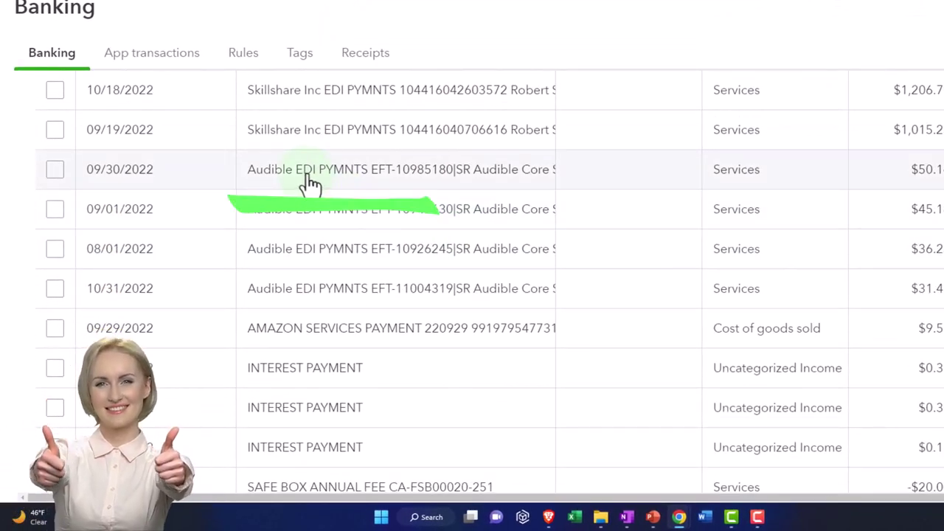
{"action": "left_click", "coordinate": [312, 183]}
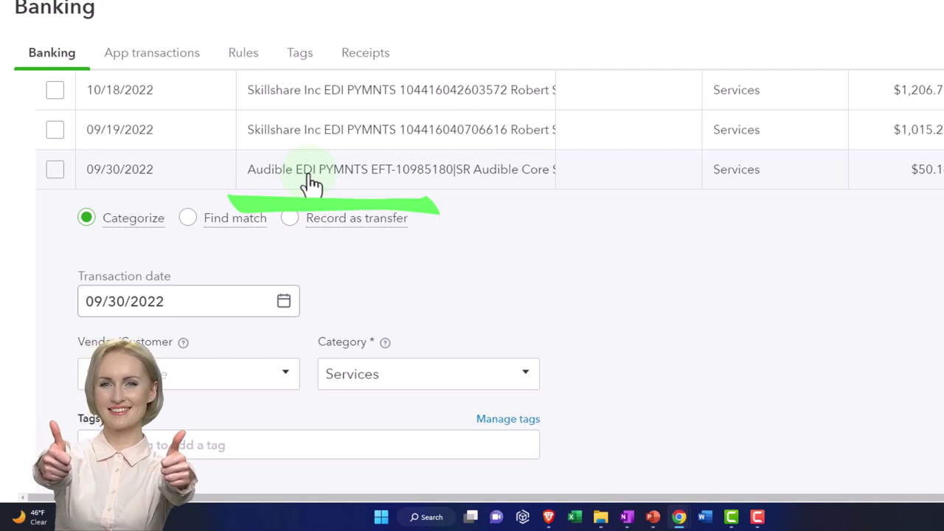
{"action": "scroll", "coordinate": [310, 183], "scroll_direction": "down", "scroll_amount": 3}
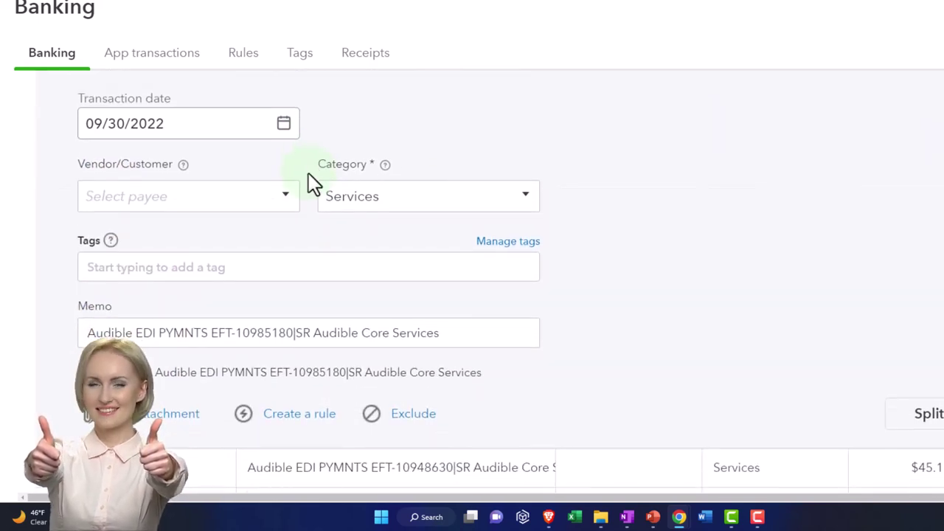
{"action": "left_click", "coordinate": [133, 333]}
{"action": "left_click_drag", "start_coordinate": [118, 333], "coordinate": [64, 338]}
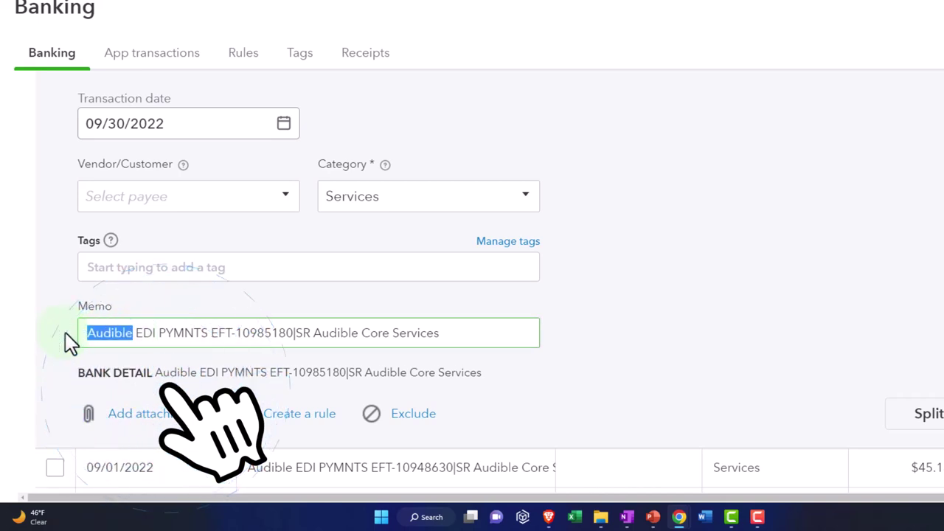
{"action": "type", "text": "Audible"}
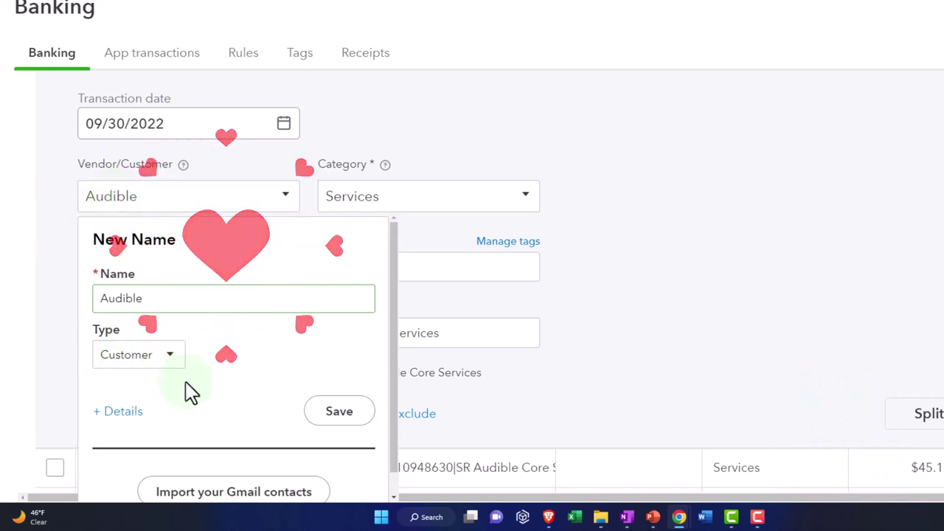
{"action": "left_click", "coordinate": [329, 421]}
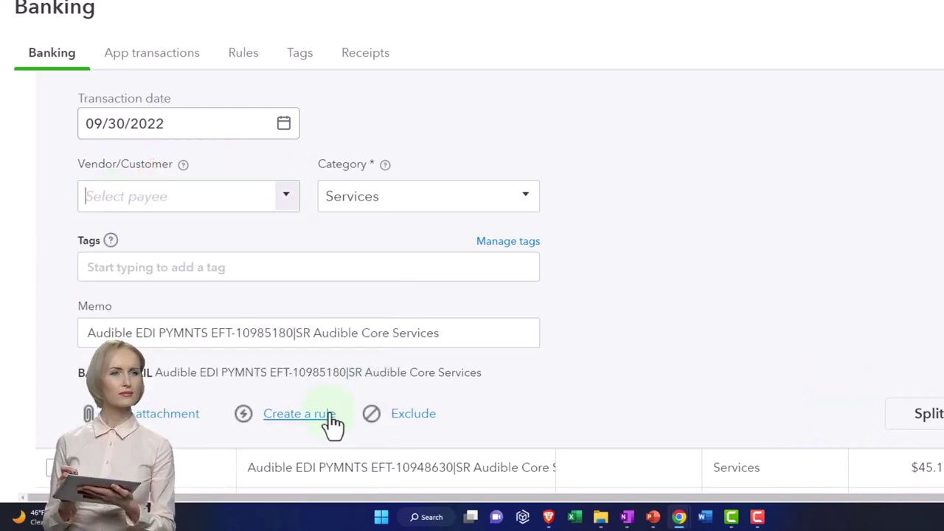
Create an Audible Income account of type Income with detail type Other Primary Income as the 09/30/2022 deposit's category.
{"action": "left_click", "coordinate": [530, 198]}
{"action": "scroll", "coordinate": [487, 261], "scroll_direction": "up", "scroll_amount": 10}
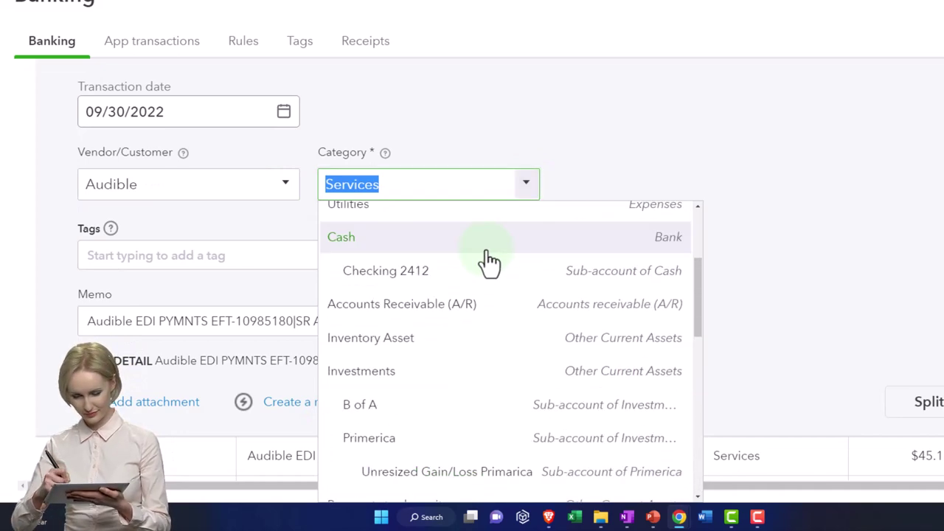
{"action": "left_click", "coordinate": [408, 221]}
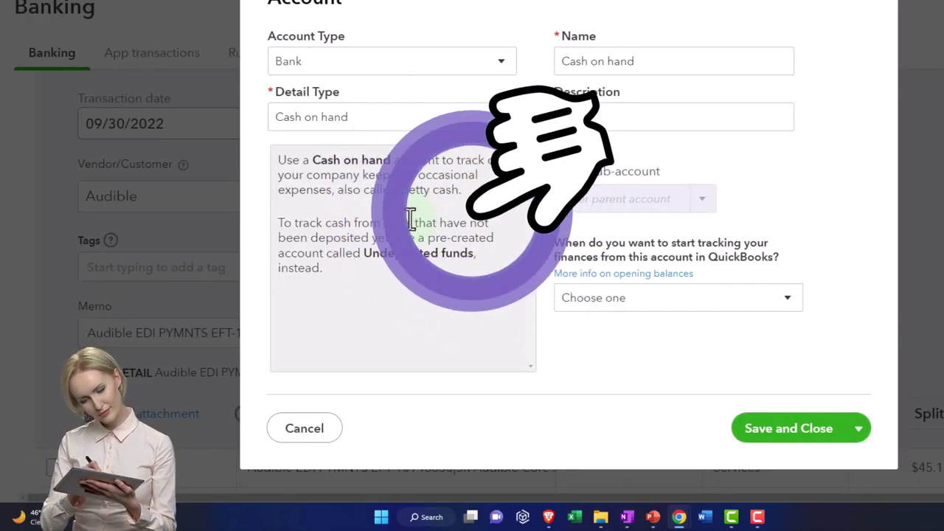
{"action": "left_click", "coordinate": [358, 65]}
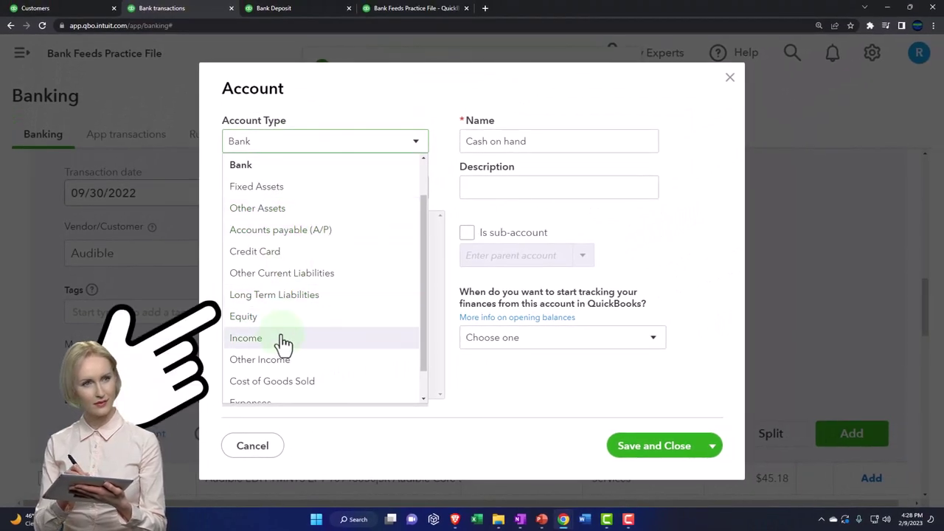
{"action": "left_click", "coordinate": [284, 341]}
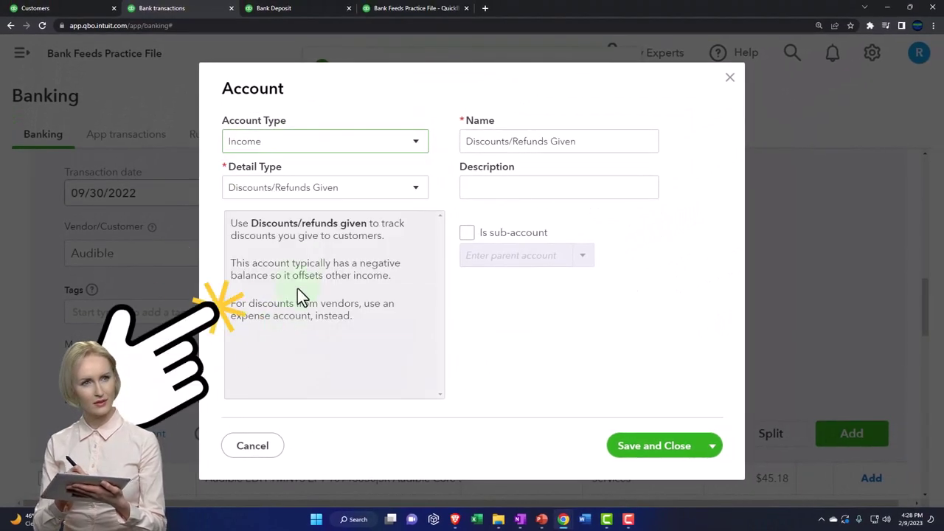
{"action": "left_click", "coordinate": [413, 193]}
{"action": "left_click", "coordinate": [341, 270]}
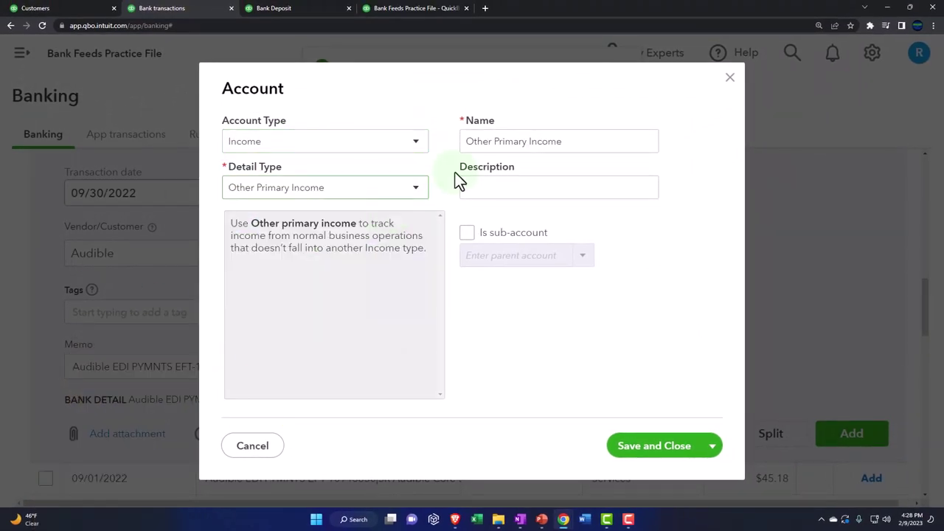
{"action": "triple_click", "coordinate": [580, 142]}
{"action": "type", "text": "Audible "}
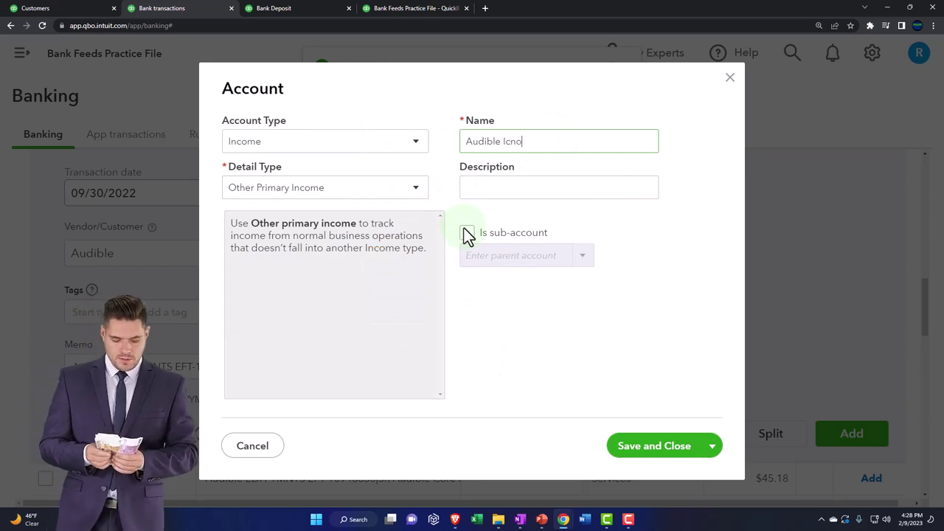
{"action": "type", "text": "Income"}
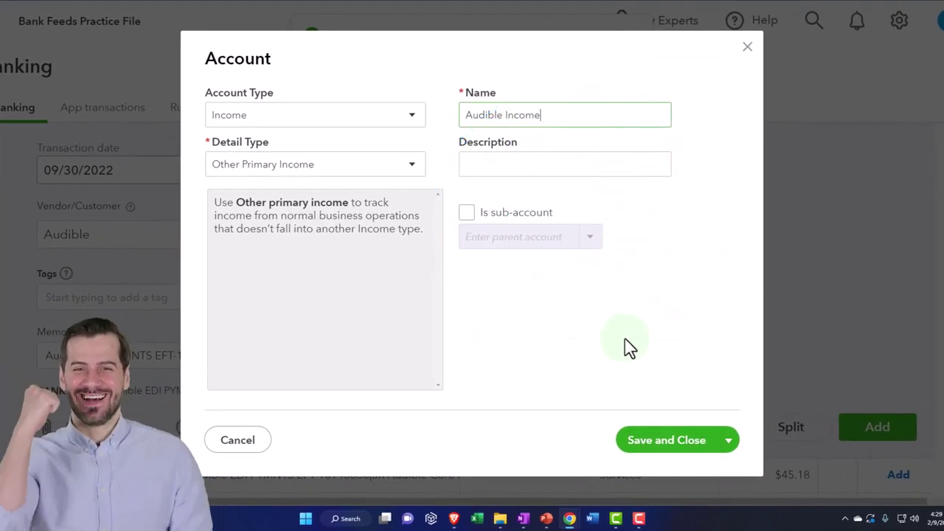
{"action": "left_click", "coordinate": [655, 441]}
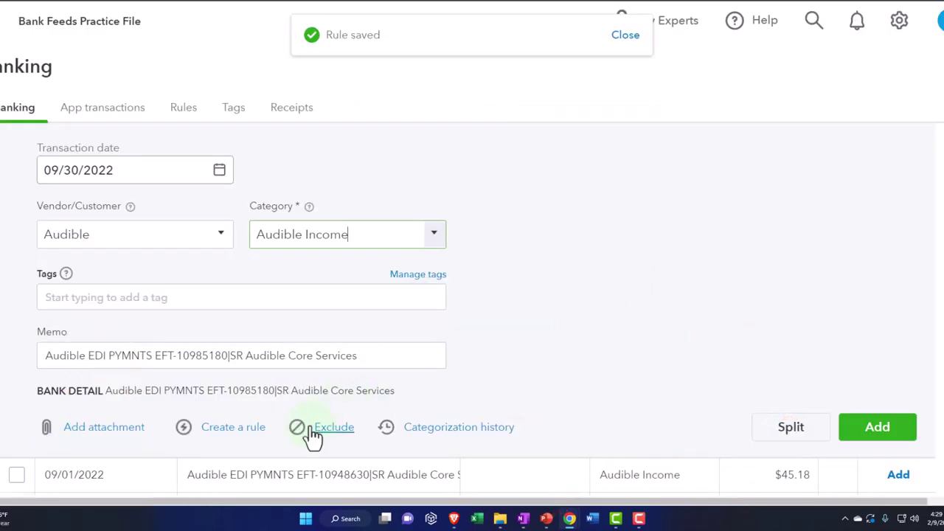
Create and save a money-in rule named Audible for transactions whose bank text contains Audible.
{"action": "left_click", "coordinate": [235, 429]}
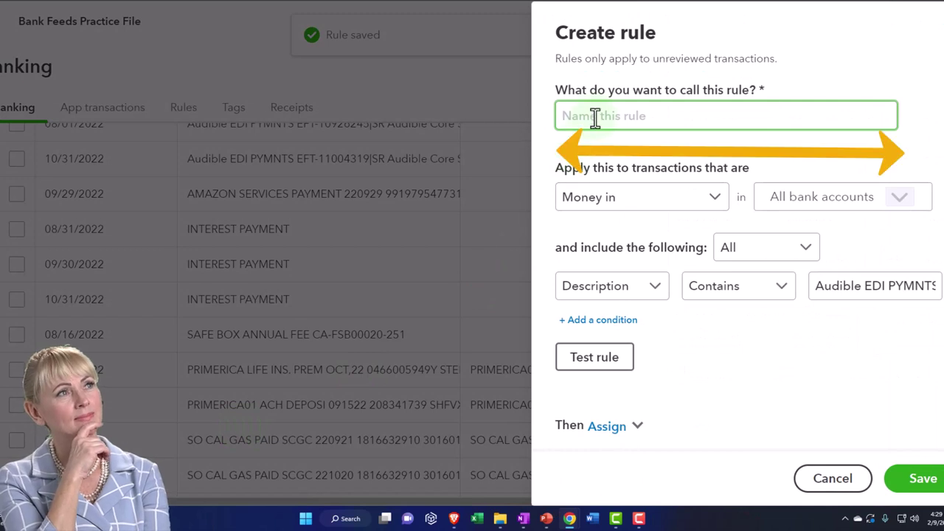
{"action": "left_click", "coordinate": [717, 205]}
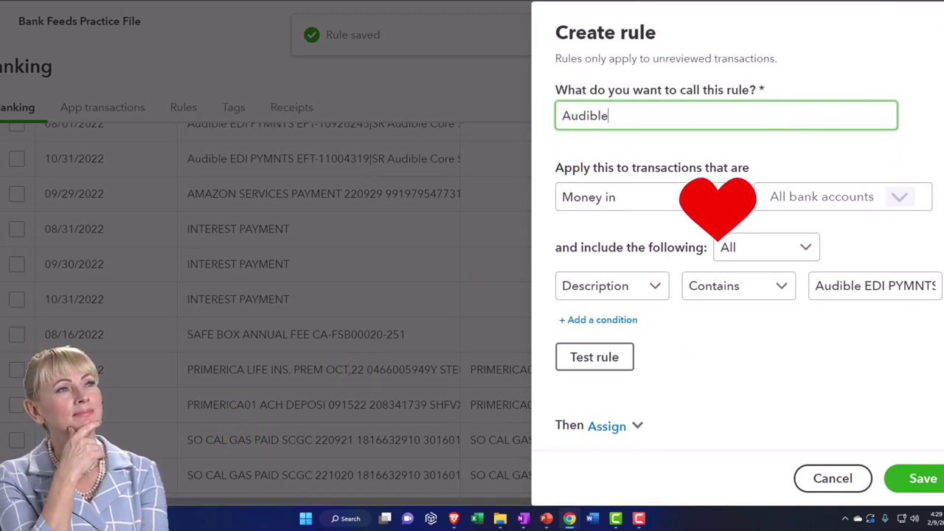
{"action": "left_click", "coordinate": [720, 211]}
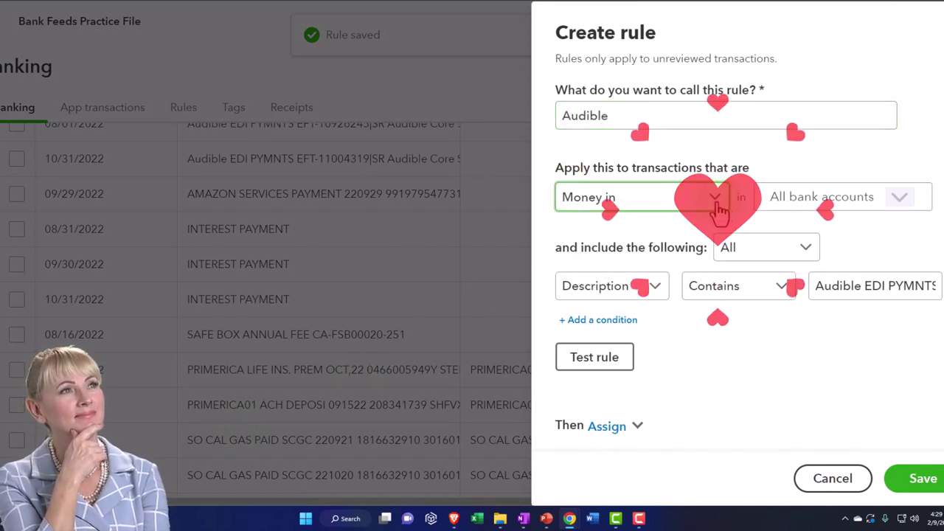
{"action": "left_click", "coordinate": [662, 293]}
{"action": "left_click", "coordinate": [611, 353]}
{"action": "scroll", "coordinate": [698, 361], "scroll_direction": "down", "scroll_amount": 3}
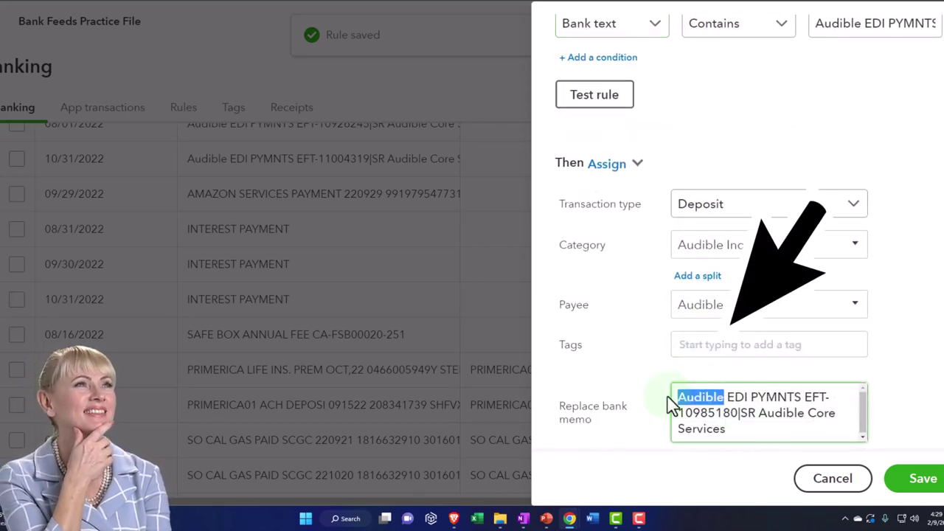
{"action": "scroll", "coordinate": [759, 338], "scroll_direction": "up", "scroll_amount": 3}
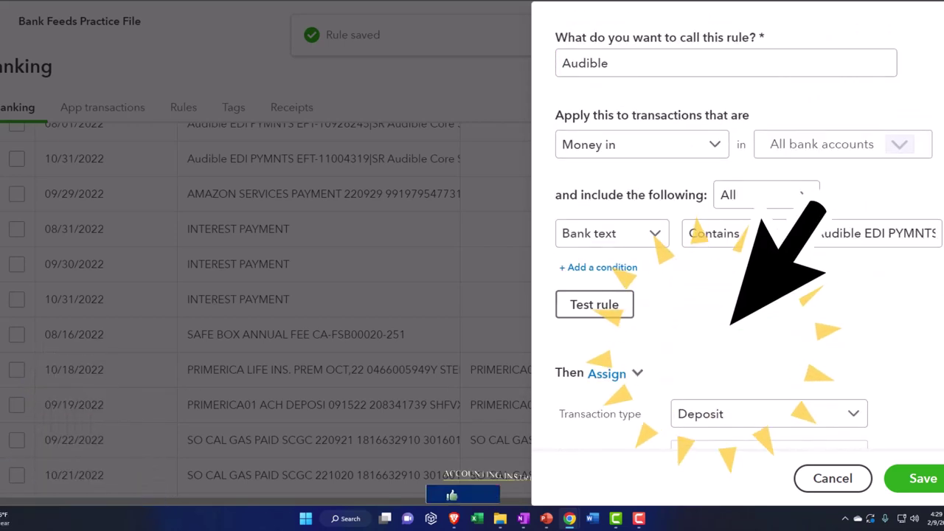
{"action": "triple_click", "coordinate": [828, 234]}
{"action": "type", "text": "Audible"}
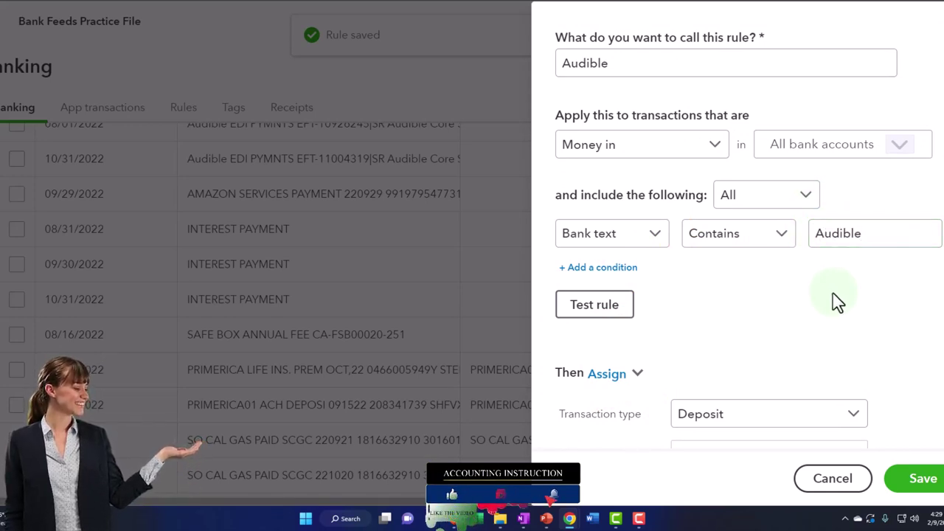
{"action": "scroll", "coordinate": [878, 442], "scroll_direction": "down", "scroll_amount": 2}
{"action": "left_click", "coordinate": [912, 480]}
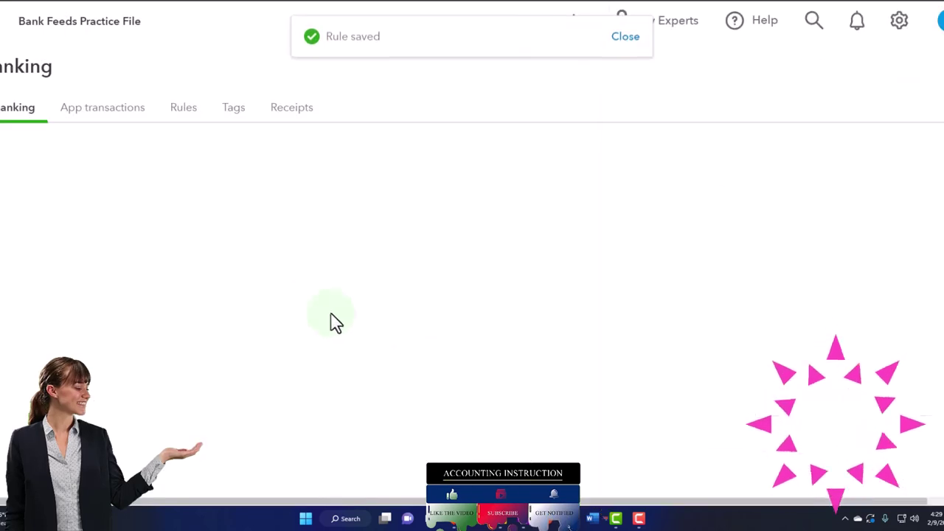
Filter the transactions for review to the recognized ones.
{"action": "scroll", "coordinate": [194, 280], "scroll_direction": "up", "scroll_amount": 10}
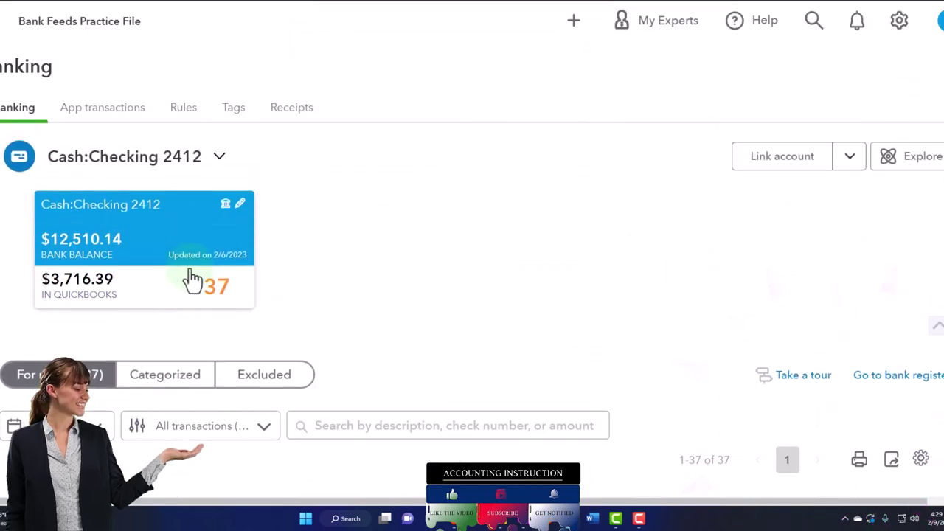
{"action": "scroll", "coordinate": [209, 328], "scroll_direction": "down", "scroll_amount": 3}
{"action": "left_click", "coordinate": [208, 330]}
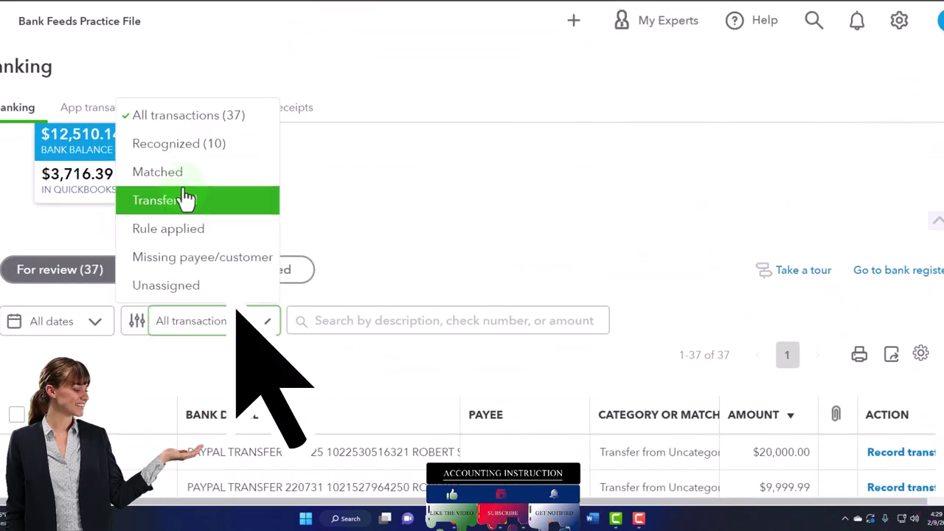
{"action": "left_click", "coordinate": [174, 159]}
{"action": "scroll", "coordinate": [316, 229], "scroll_direction": "down", "scroll_amount": 5}
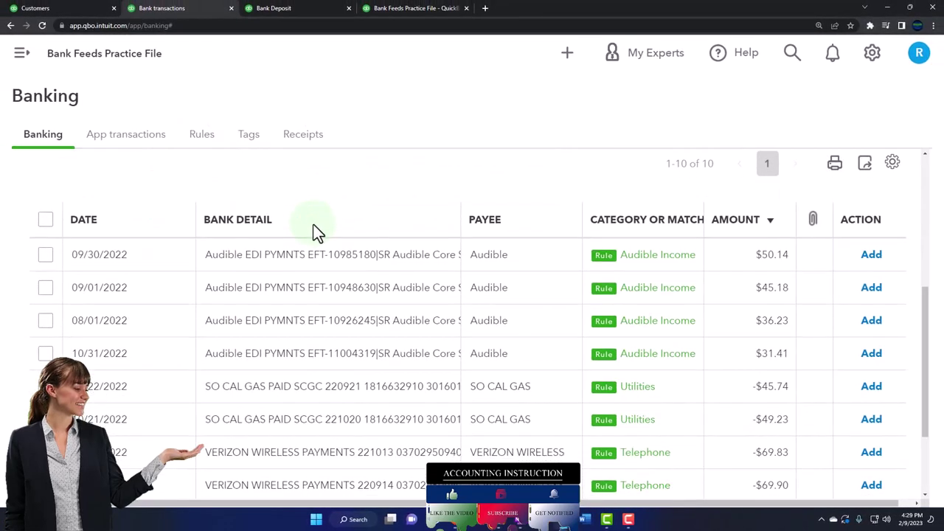
Select the four Audible deposits categorized to Audible Income and accept them together.
{"action": "left_click", "coordinate": [46, 265]}
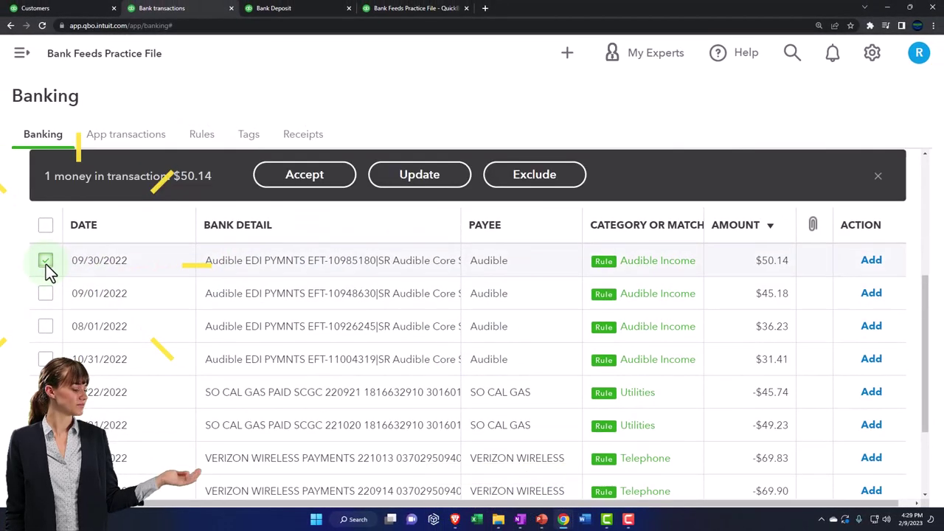
{"action": "left_click", "coordinate": [46, 360], "text": "shift"}
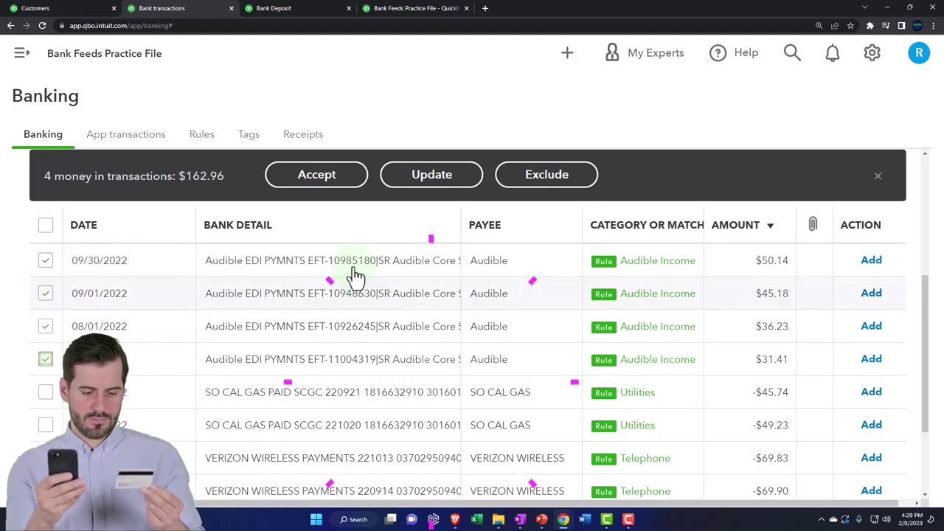
{"action": "left_click", "coordinate": [314, 180]}
Return to the 2022 Balance Sheet and open the transaction detail behind the Checking 2412 balance.
{"action": "left_click", "coordinate": [294, 9]}
{"action": "scroll", "coordinate": [460, 289], "scroll_direction": "up", "scroll_amount": 3}
{"action": "scroll", "coordinate": [650, 198], "scroll_direction": "up", "scroll_amount": 2}
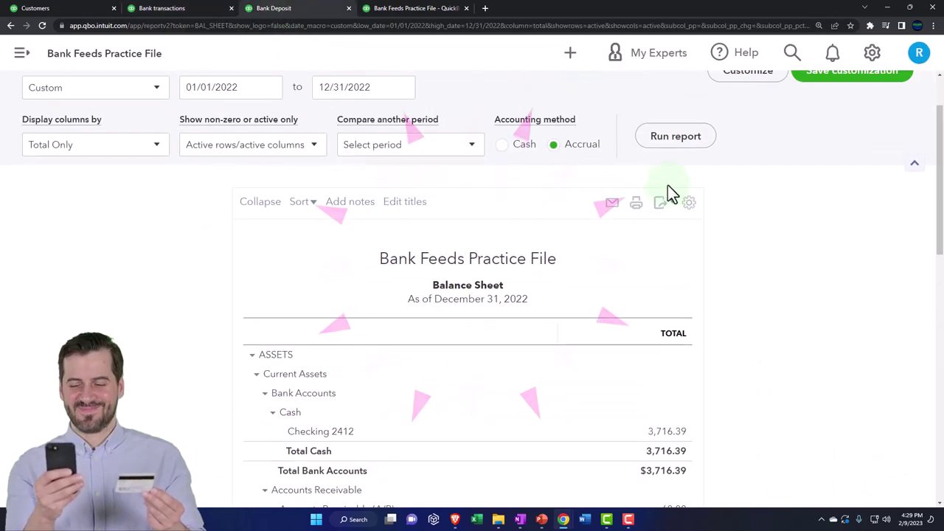
{"action": "scroll", "coordinate": [664, 221], "scroll_direction": "down", "scroll_amount": 3}
{"action": "left_click", "coordinate": [666, 277]}
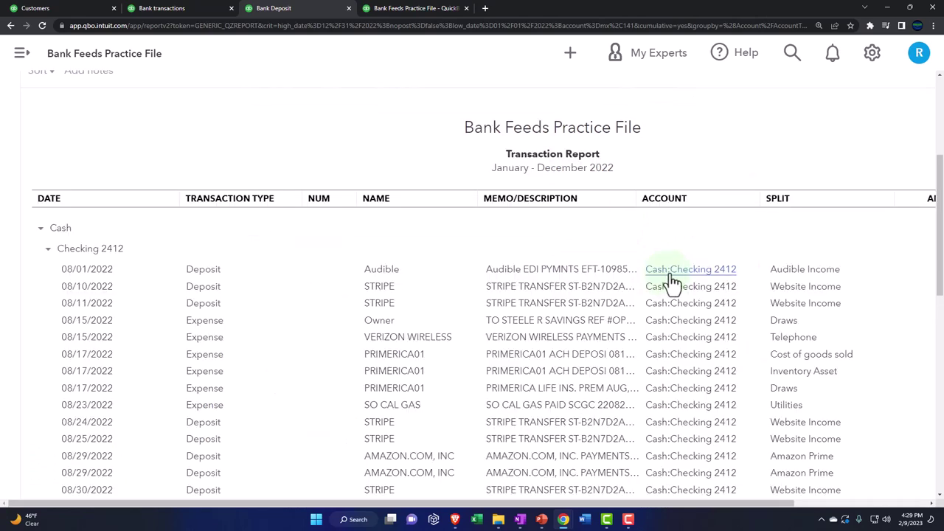
Customize the Transaction Report to show only Deposit transactions for the customer Audible and run it.
{"action": "scroll", "coordinate": [742, 241], "scroll_direction": "up", "scroll_amount": 4}
{"action": "left_click", "coordinate": [738, 156]}
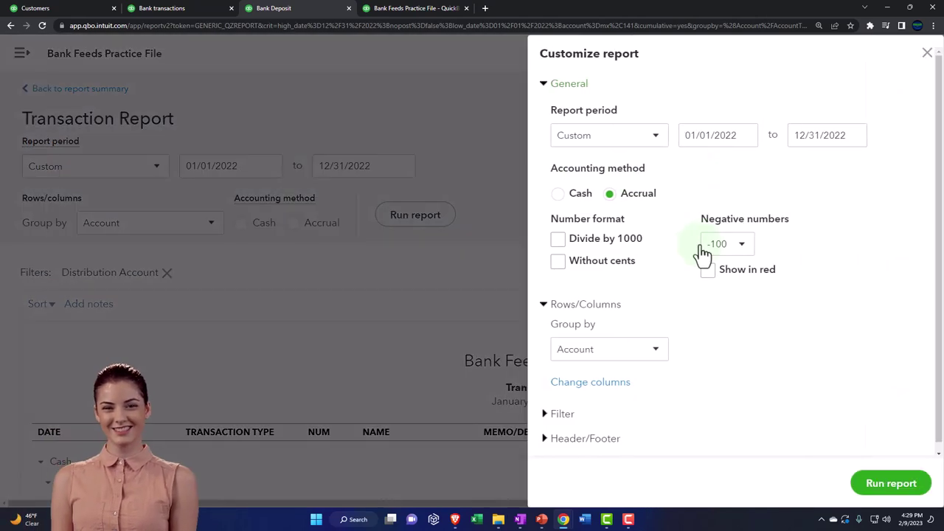
{"action": "left_click", "coordinate": [564, 415]}
{"action": "scroll", "coordinate": [726, 310], "scroll_direction": "down", "scroll_amount": 3}
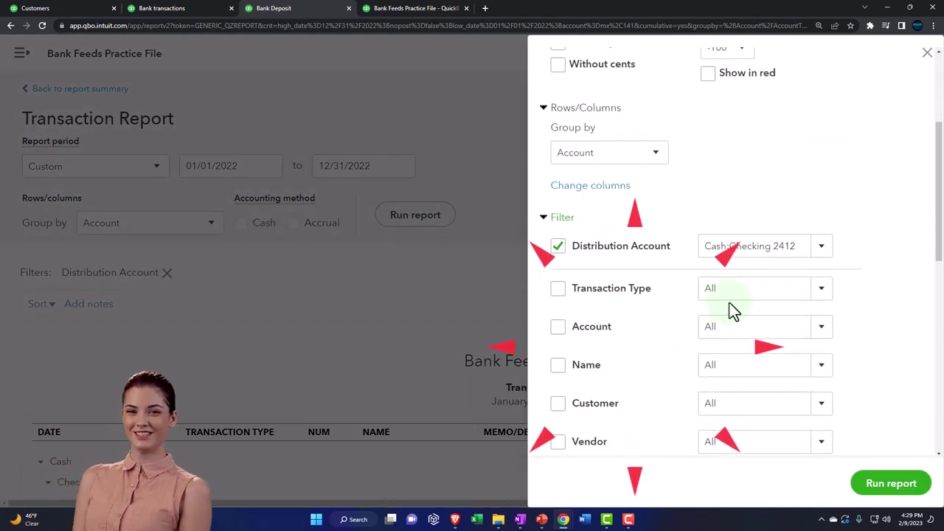
{"action": "left_click", "coordinate": [824, 296]}
{"action": "scroll", "coordinate": [797, 230], "scroll_direction": "down", "scroll_amount": 3}
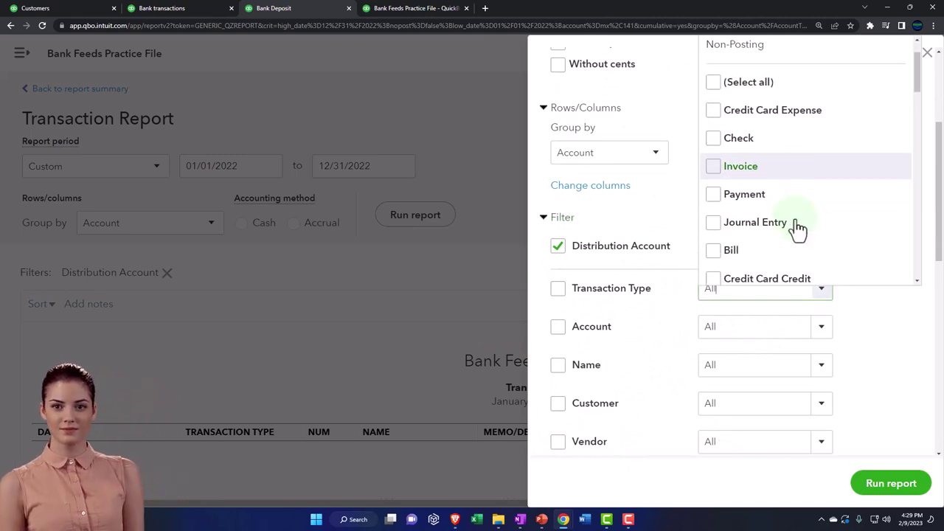
{"action": "scroll", "coordinate": [797, 231], "scroll_direction": "down", "scroll_amount": 5}
{"action": "left_click", "coordinate": [747, 218]}
{"action": "scroll", "coordinate": [747, 217], "scroll_direction": "down", "scroll_amount": 3}
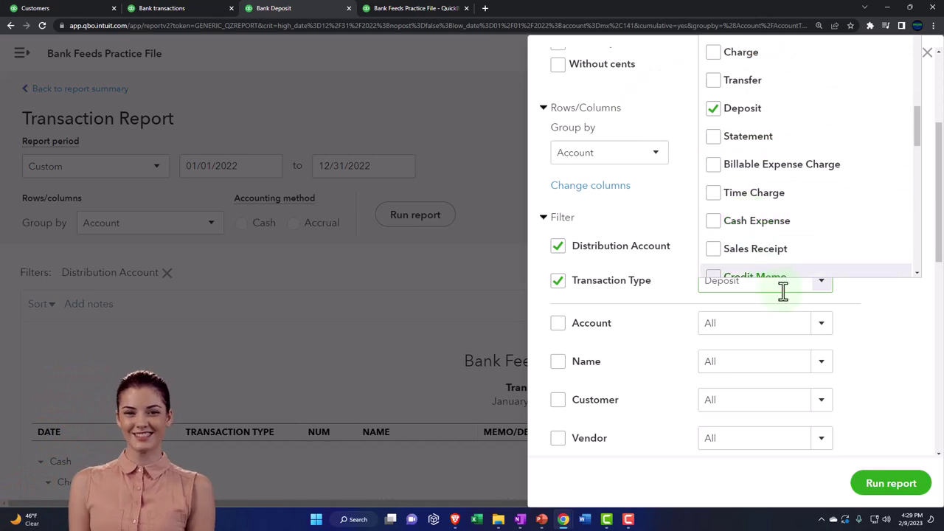
{"action": "left_click", "coordinate": [823, 402]}
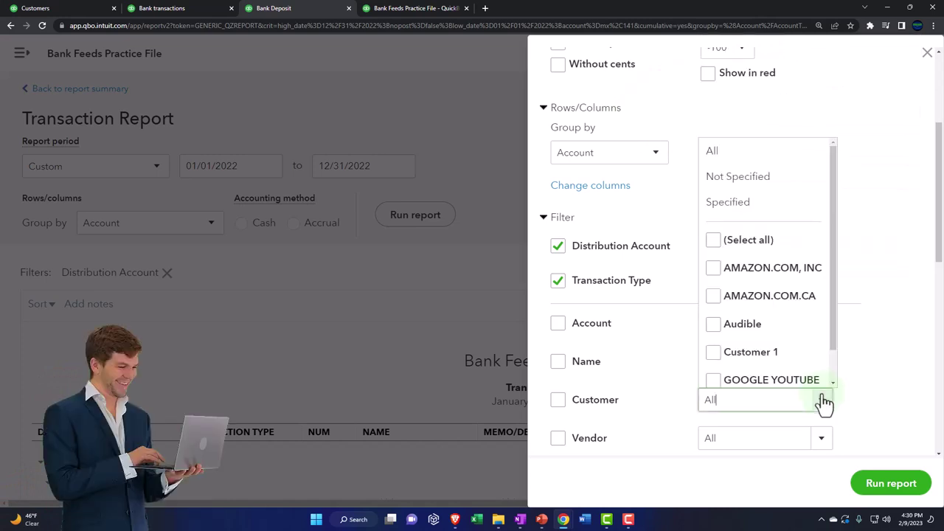
{"action": "left_click", "coordinate": [717, 329]}
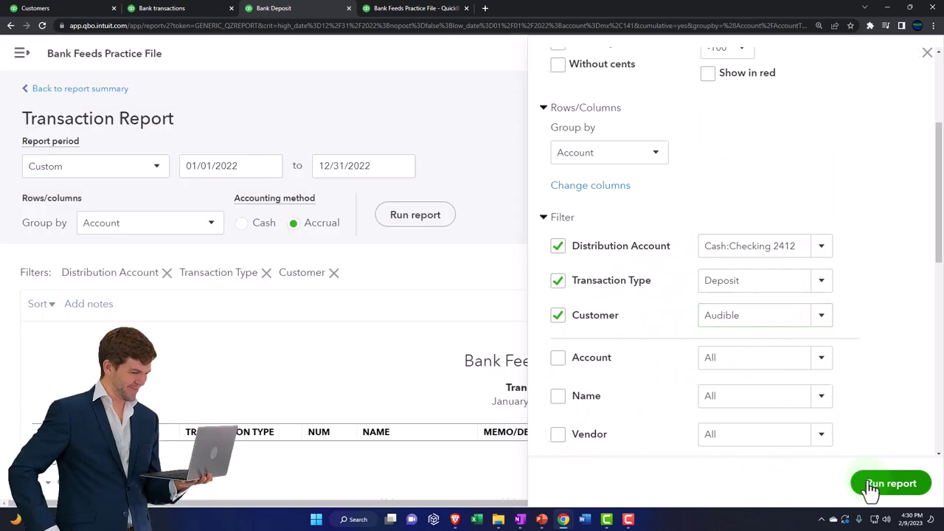
{"action": "left_click", "coordinate": [891, 484]}
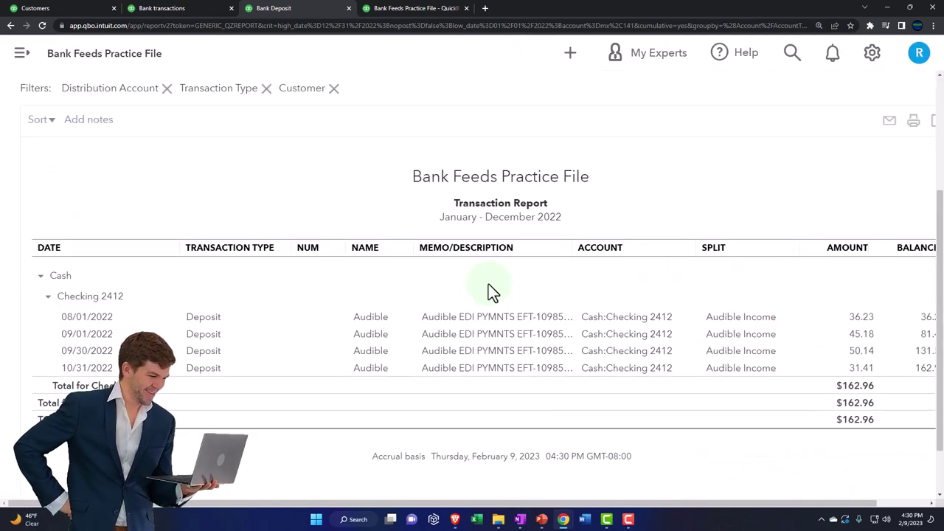
Open the 08/01/2022 Audible deposit, review its account and description, and return to the Transaction Report.
{"action": "left_click", "coordinate": [856, 318]}
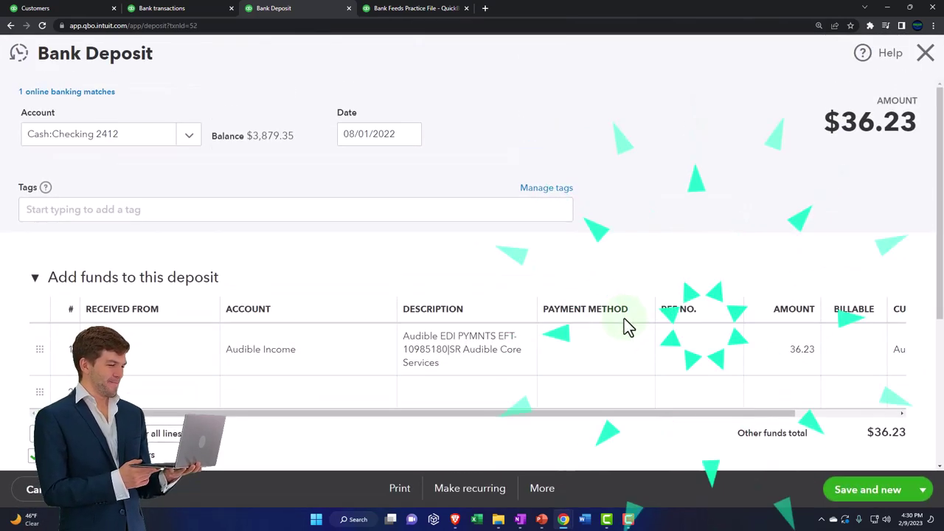
{"action": "left_click", "coordinate": [926, 54]}
{"action": "scroll", "coordinate": [44, 244], "scroll_direction": "up", "scroll_amount": 4}
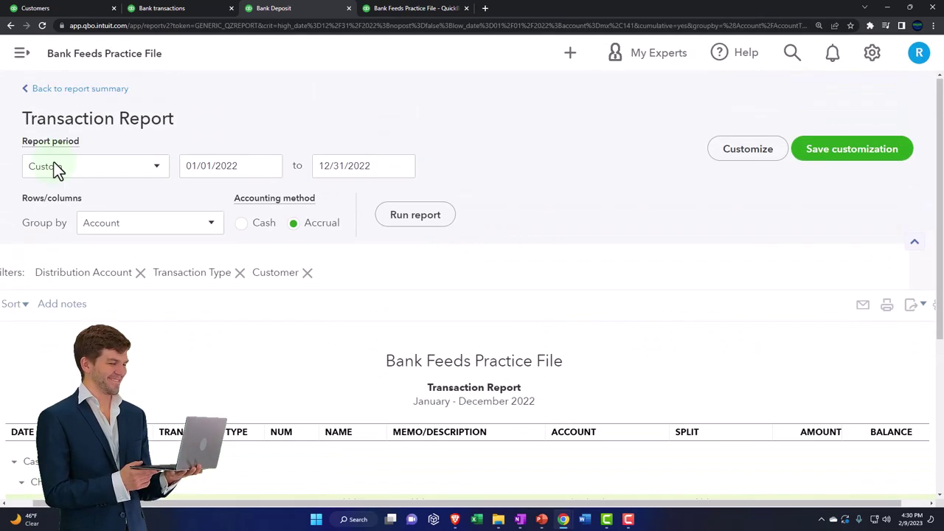
Rerun the 2022 Profit and Loss report and examine the Audible Income line.
{"action": "left_click", "coordinate": [389, 10]}
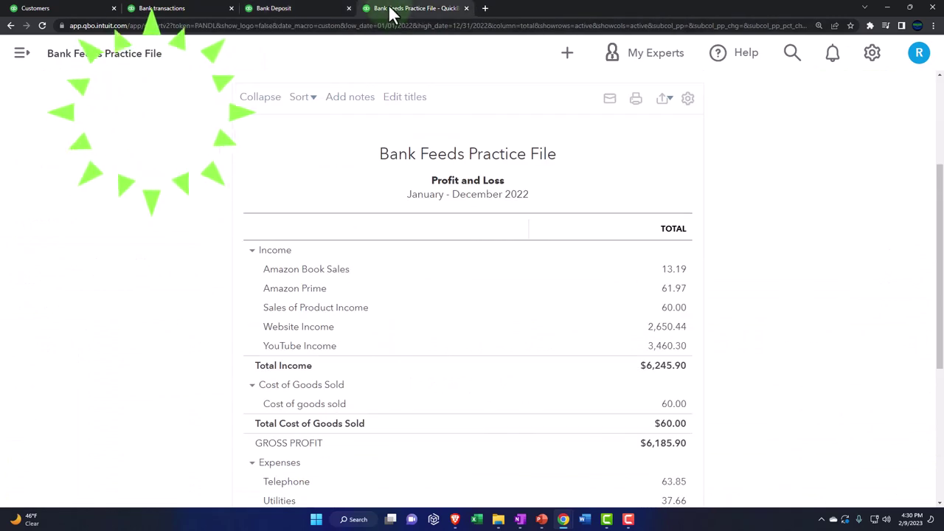
{"action": "scroll", "coordinate": [612, 221], "scroll_direction": "up", "scroll_amount": 3}
{"action": "left_click", "coordinate": [677, 213]}
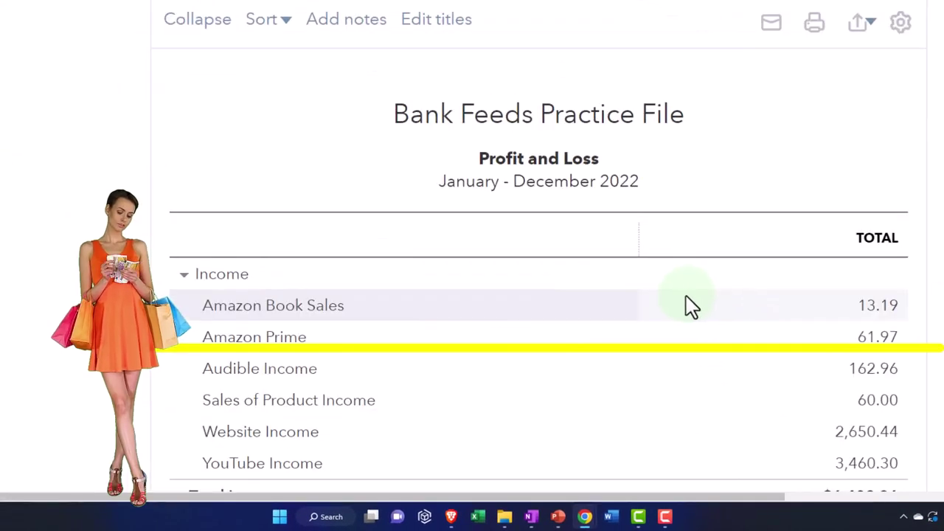
{"action": "scroll", "coordinate": [686, 299], "scroll_direction": "down", "scroll_amount": 1}
{"action": "left_click", "coordinate": [873, 313]}
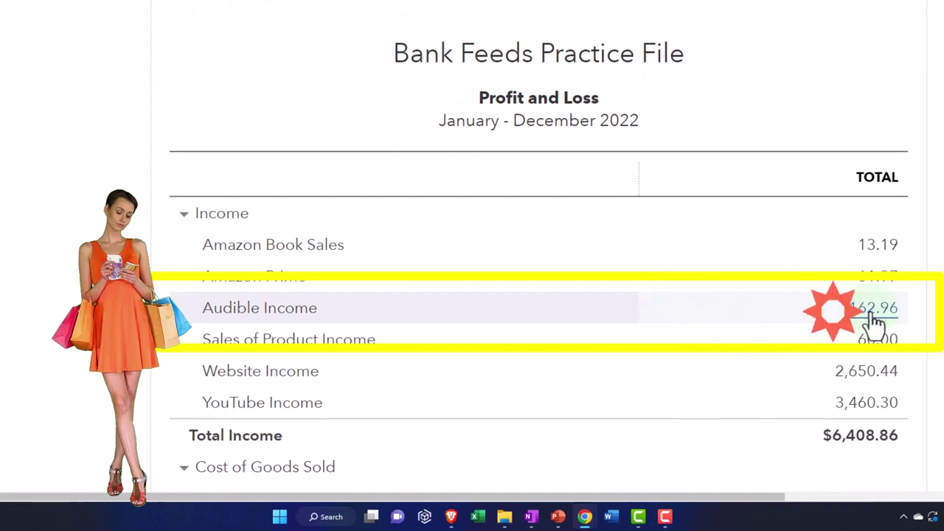
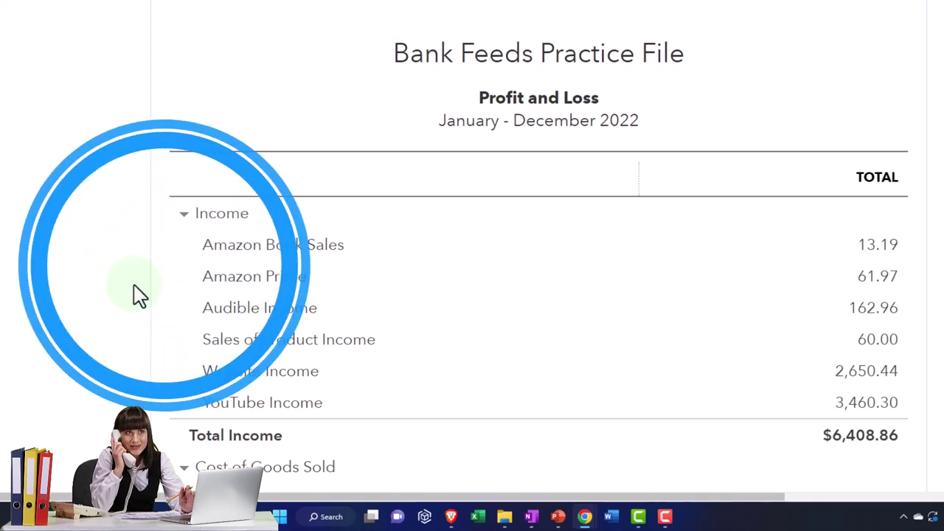
Review the customer transaction types available for new entries and close the list.
{"action": "left_click", "coordinate": [561, 60]}
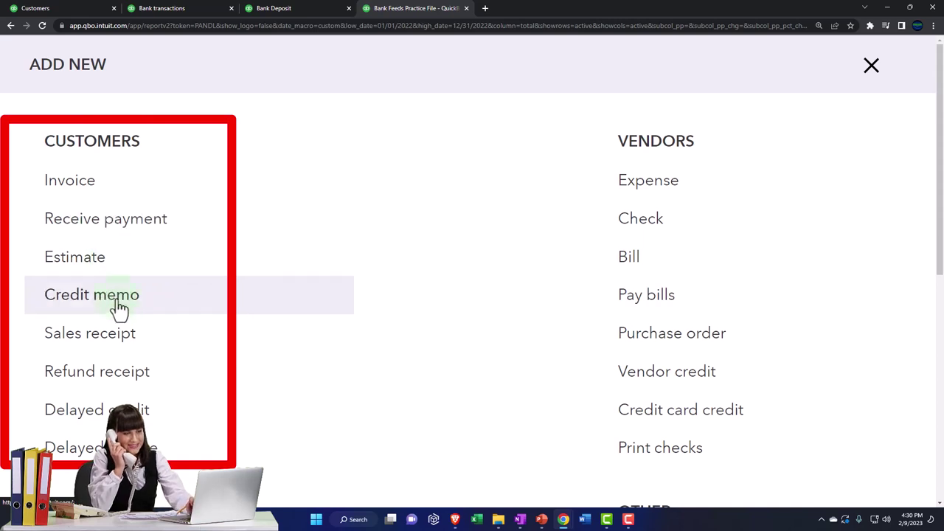
{"action": "left_click", "coordinate": [868, 68]}
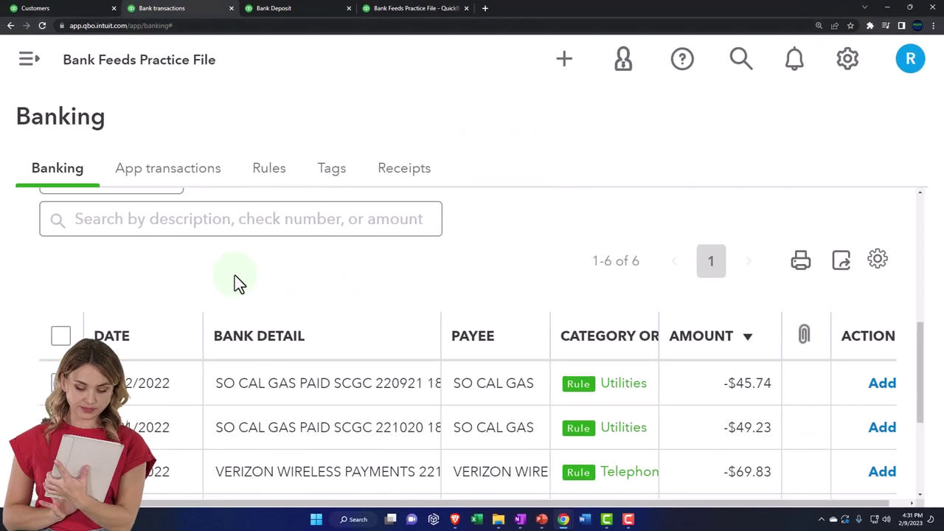
Clear the Recognized filter on the bank transactions for review and look through all remaining deposits.
{"action": "scroll", "coordinate": [265, 258], "scroll_direction": "up", "scroll_amount": 2}
{"action": "left_click", "coordinate": [251, 321]}
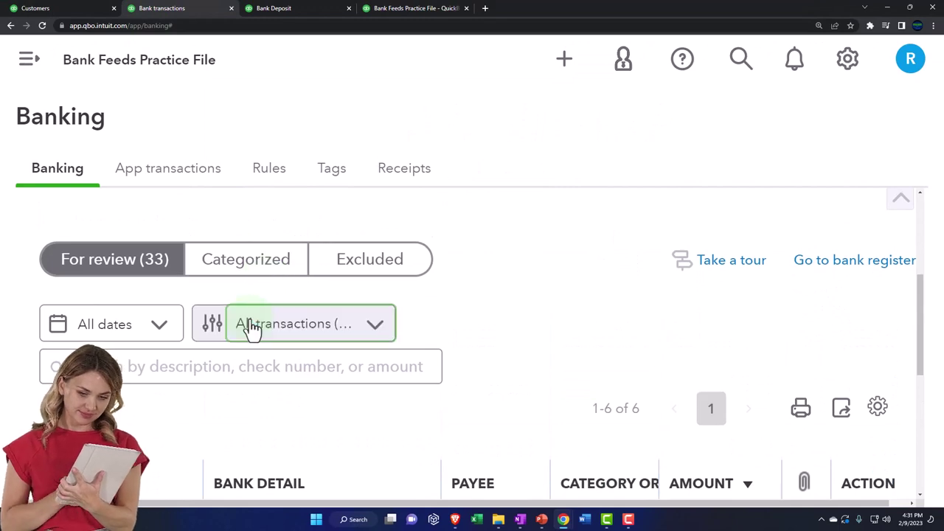
{"action": "key", "text": "ctrl+minus"}
{"action": "scroll", "coordinate": [269, 362], "scroll_direction": "down", "scroll_amount": 2}
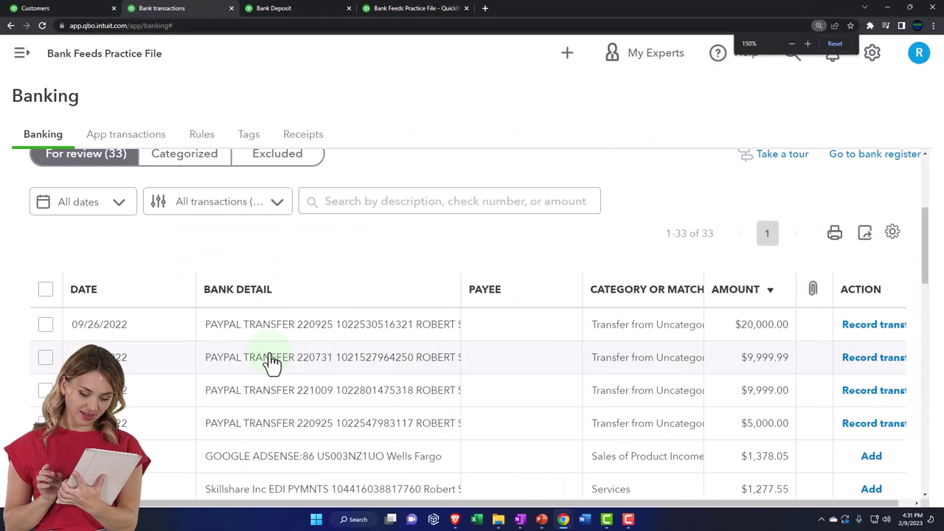
{"action": "scroll", "coordinate": [372, 345], "scroll_direction": "down", "scroll_amount": 4}
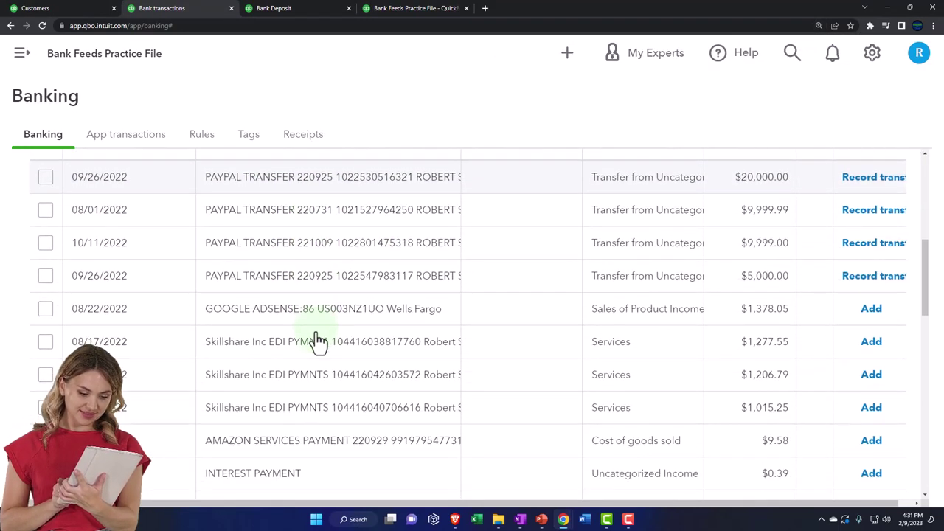
{"action": "scroll", "coordinate": [329, 380], "scroll_direction": "down", "scroll_amount": 1}
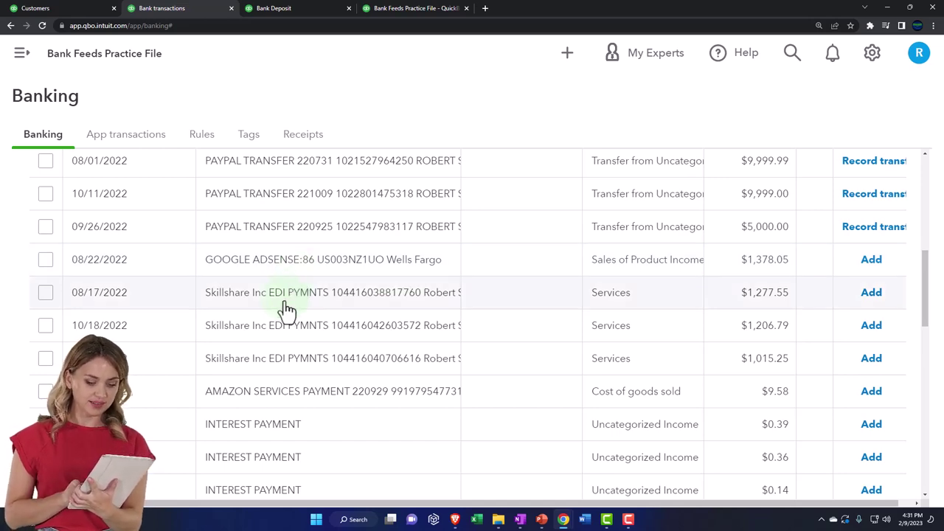
{"action": "scroll", "coordinate": [287, 310], "scroll_direction": "down", "scroll_amount": 2}
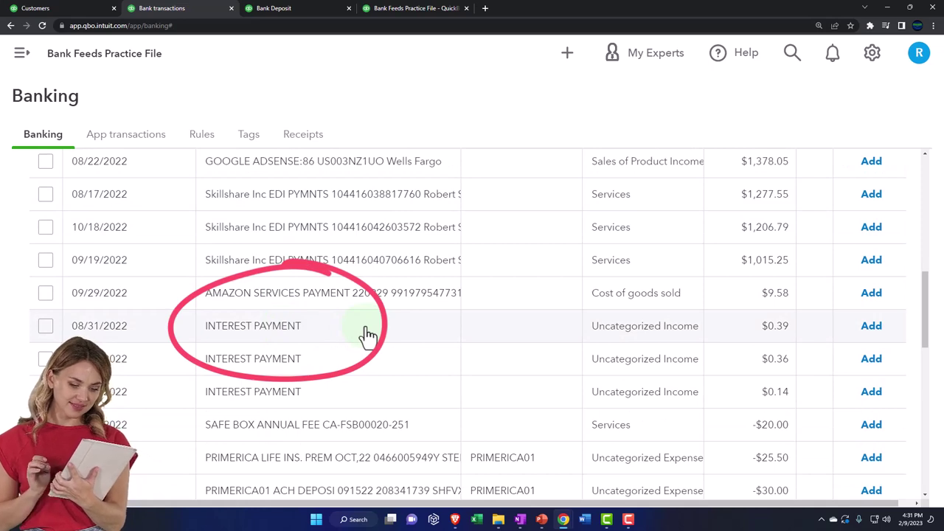
Open the 08/31/2022 INTEREST PAYMENT deposit and add a new customer named Bank as its payee.
{"action": "left_click", "coordinate": [367, 335]}
{"action": "scroll", "coordinate": [366, 336], "scroll_direction": "down", "scroll_amount": 2}
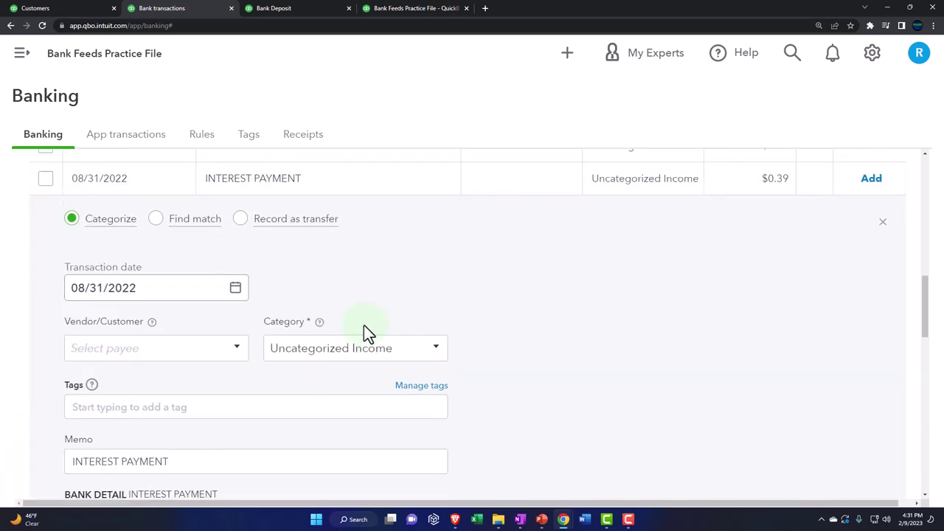
{"action": "scroll", "coordinate": [366, 333], "scroll_direction": "down", "scroll_amount": 1}
{"action": "left_click", "coordinate": [137, 302]}
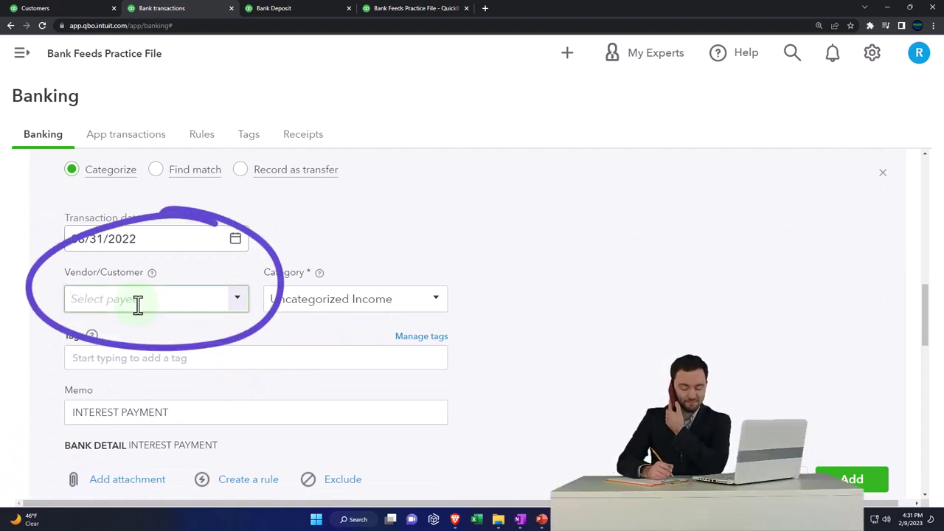
{"action": "type", "text": "Bank"}
{"action": "key", "text": "Return"}
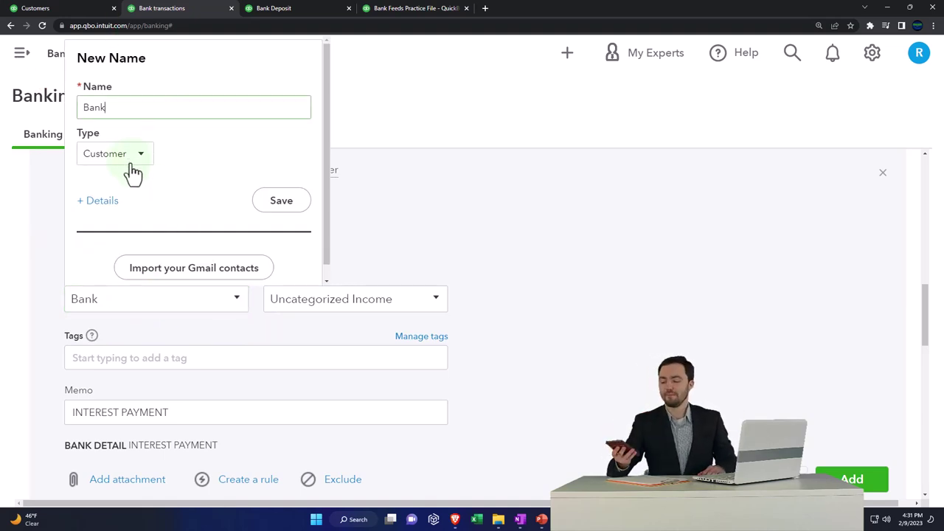
{"action": "left_click", "coordinate": [279, 201]}
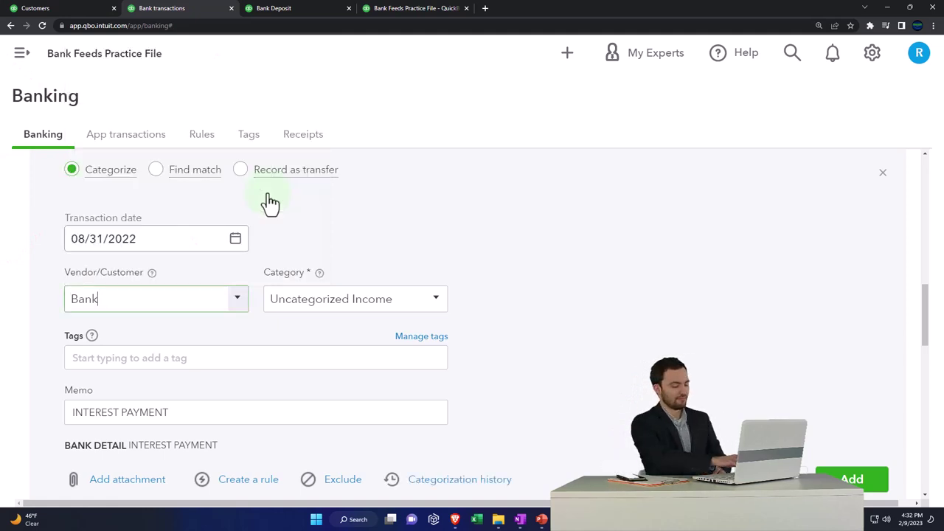
Create a rule from the interest payment deposit and name it Bank Interest.
{"action": "scroll", "coordinate": [270, 201], "scroll_direction": "down", "scroll_amount": 2}
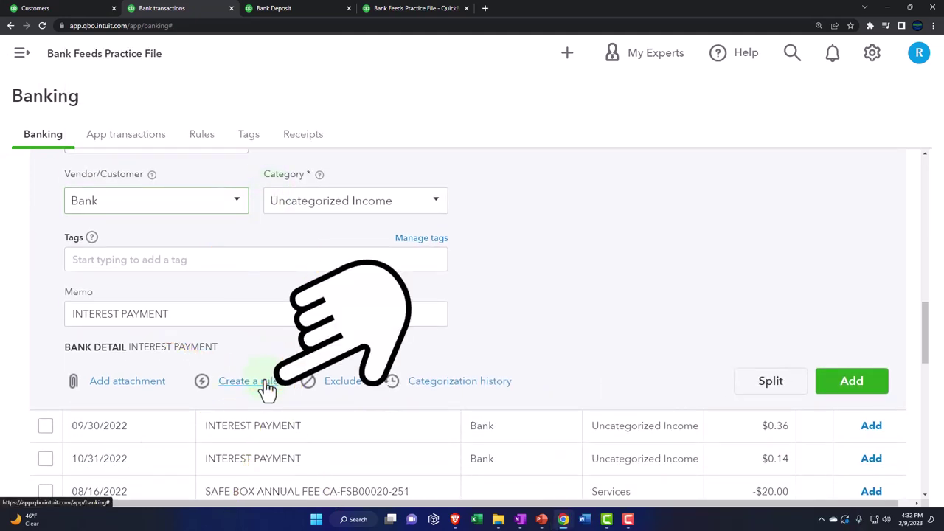
{"action": "left_click", "coordinate": [244, 381]}
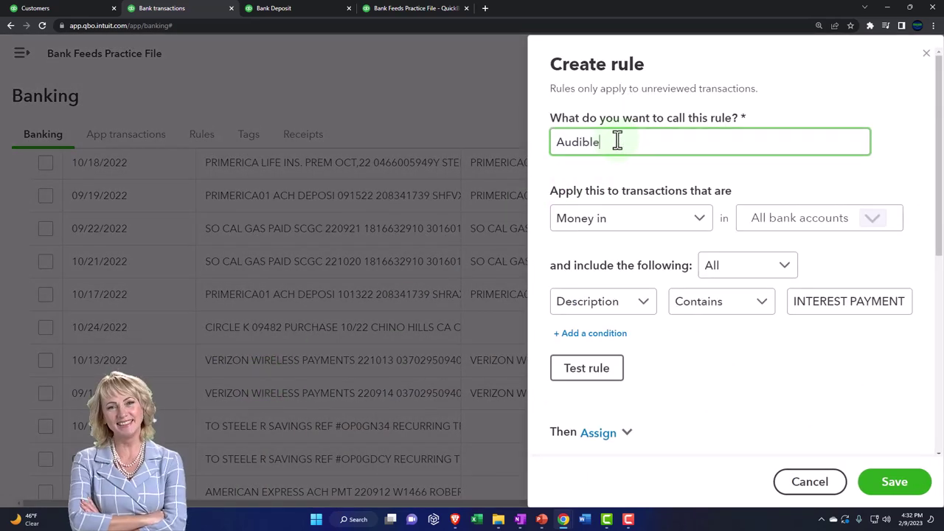
{"action": "left_click_drag", "start_coordinate": [617, 142], "coordinate": [492, 143]}
{"action": "type", "text": "Bank"}
{"action": "key", "text": "Tab"}
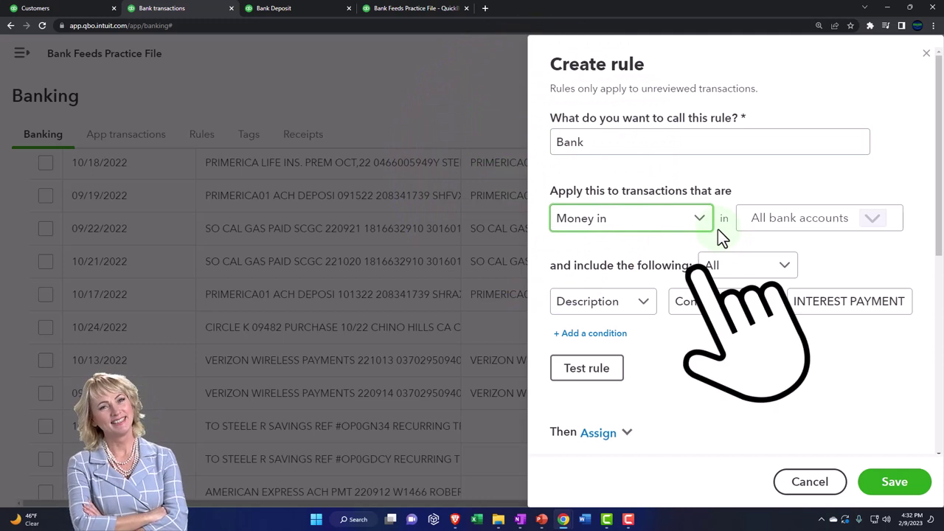
{"action": "left_click", "coordinate": [634, 146]}
{"action": "type", "text": "l"}
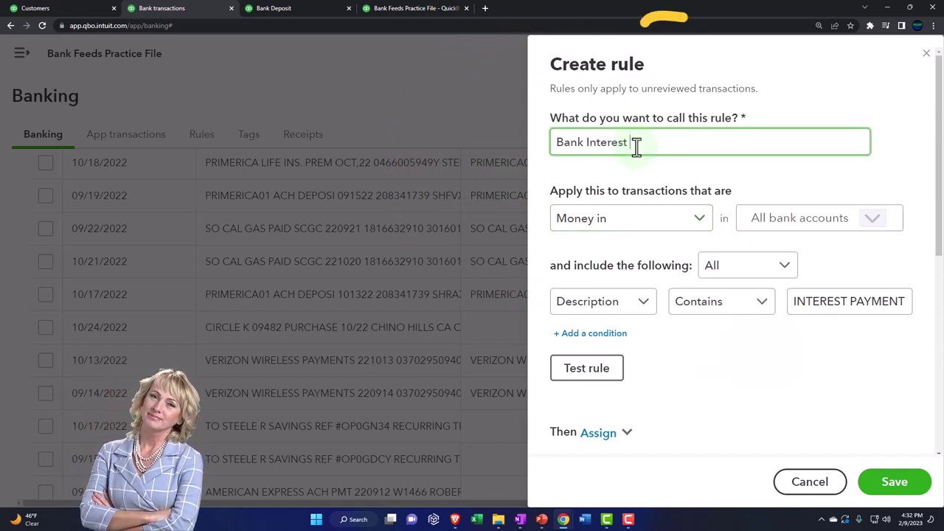
Set the rule's condition to Bank text contains INTEREST PAYMENT, review its assignments and save the rule.
{"action": "left_click", "coordinate": [647, 304]}
{"action": "left_click", "coordinate": [624, 365]}
{"action": "scroll", "coordinate": [698, 357], "scroll_direction": "down", "scroll_amount": 3}
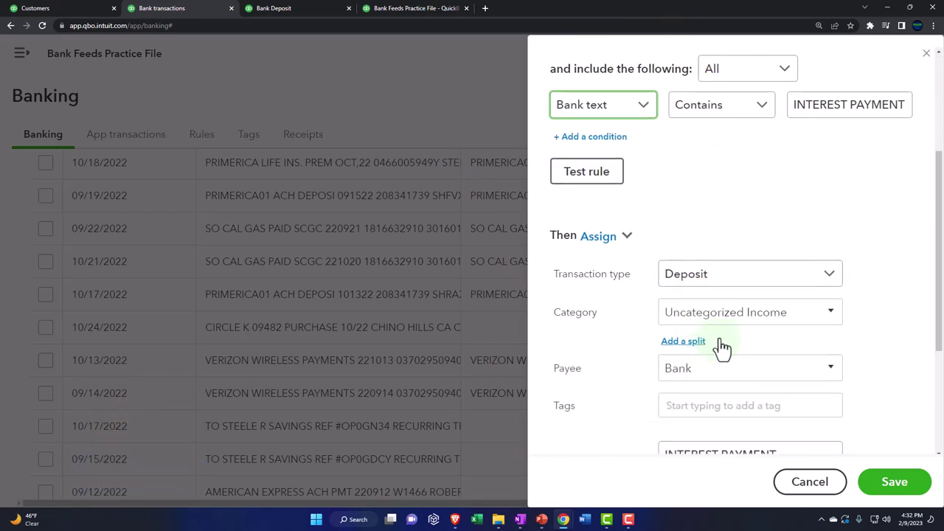
{"action": "scroll", "coordinate": [722, 347], "scroll_direction": "down", "scroll_amount": 2}
{"action": "scroll", "coordinate": [787, 347], "scroll_direction": "up", "scroll_amount": 3}
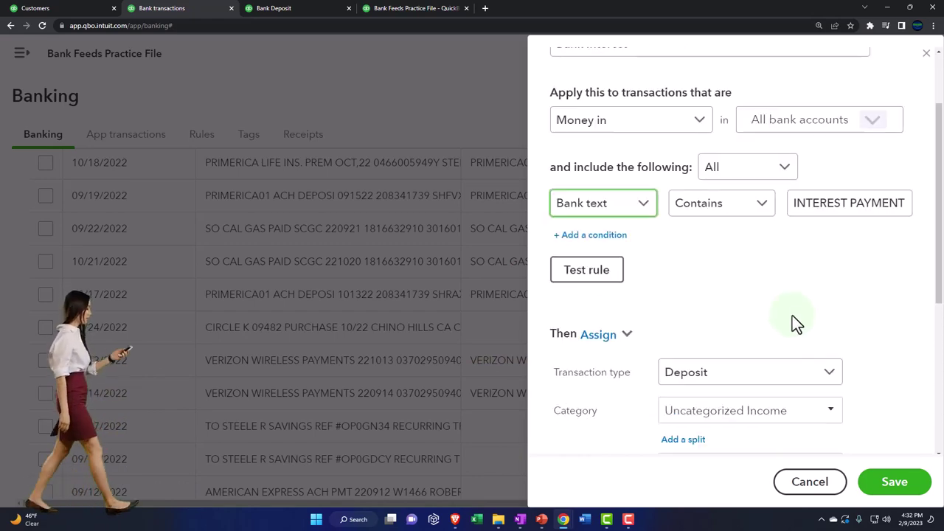
{"action": "scroll", "coordinate": [838, 221], "scroll_direction": "down", "scroll_amount": 4}
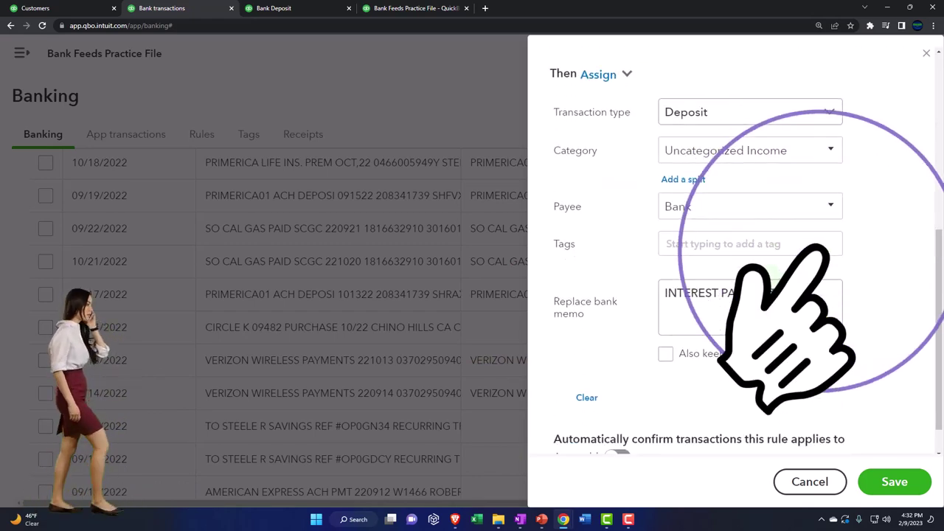
{"action": "left_click", "coordinate": [894, 483]}
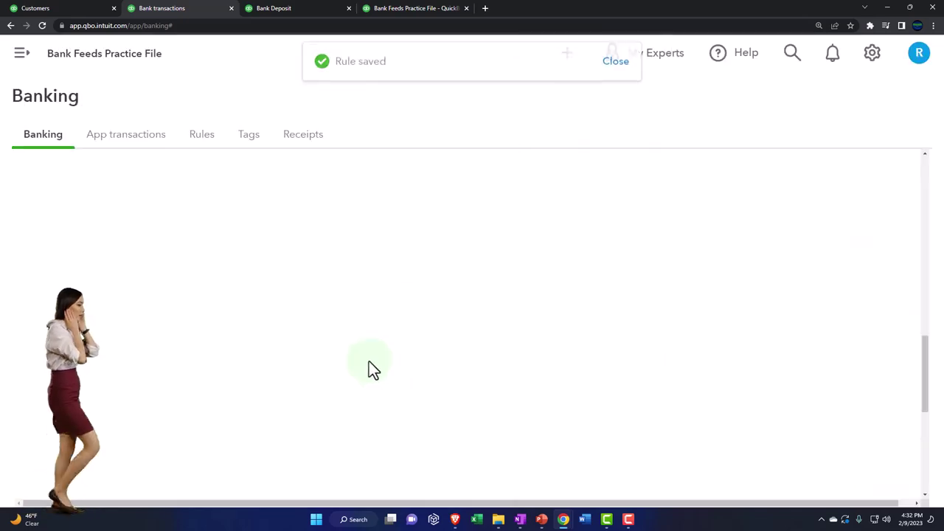
Filter the transactions for review to Recognized and check for the interest payments.
{"action": "scroll", "coordinate": [295, 347], "scroll_direction": "up", "scroll_amount": 3}
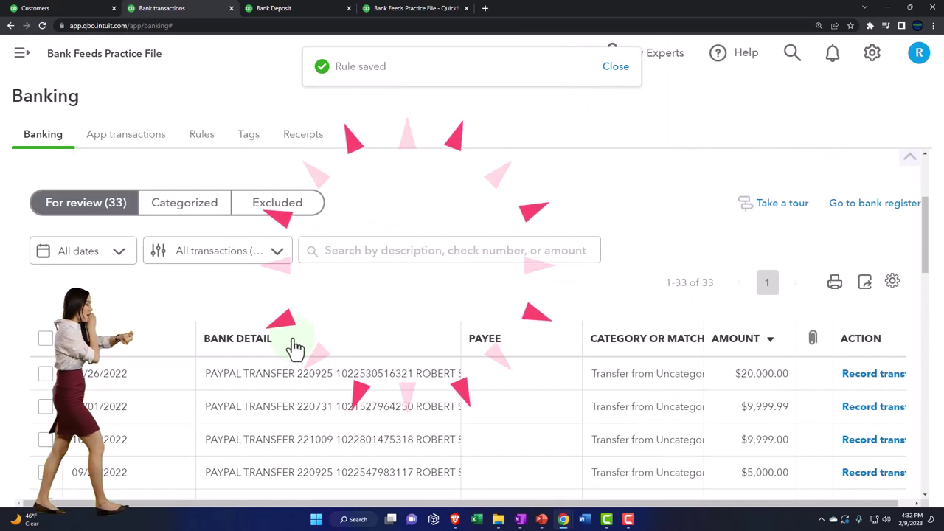
{"action": "left_click", "coordinate": [215, 252]}
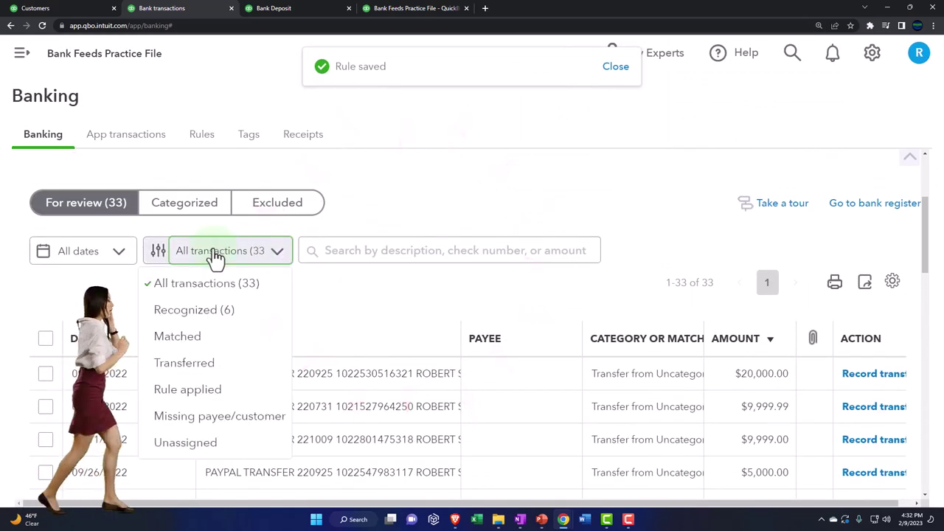
{"action": "left_click", "coordinate": [217, 313]}
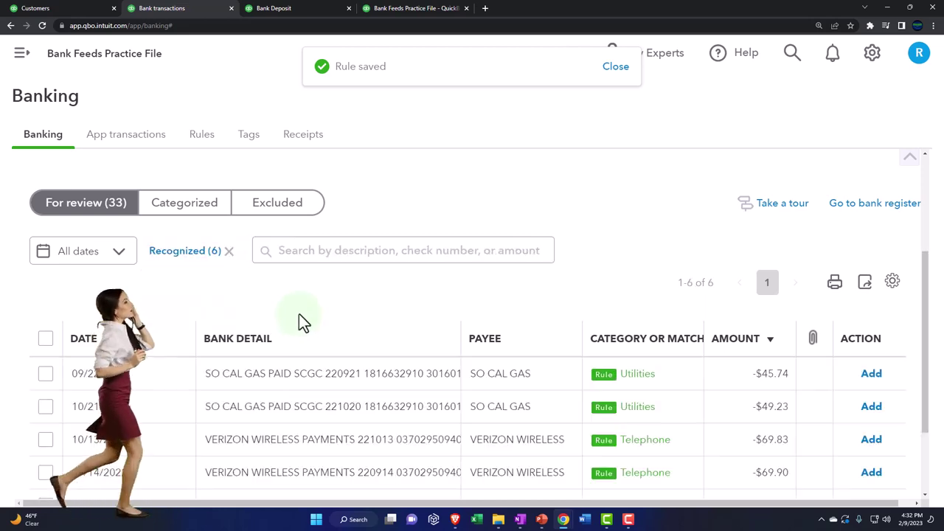
{"action": "scroll", "coordinate": [299, 323], "scroll_direction": "down", "scroll_amount": 1}
{"action": "left_click", "coordinate": [311, 377]}
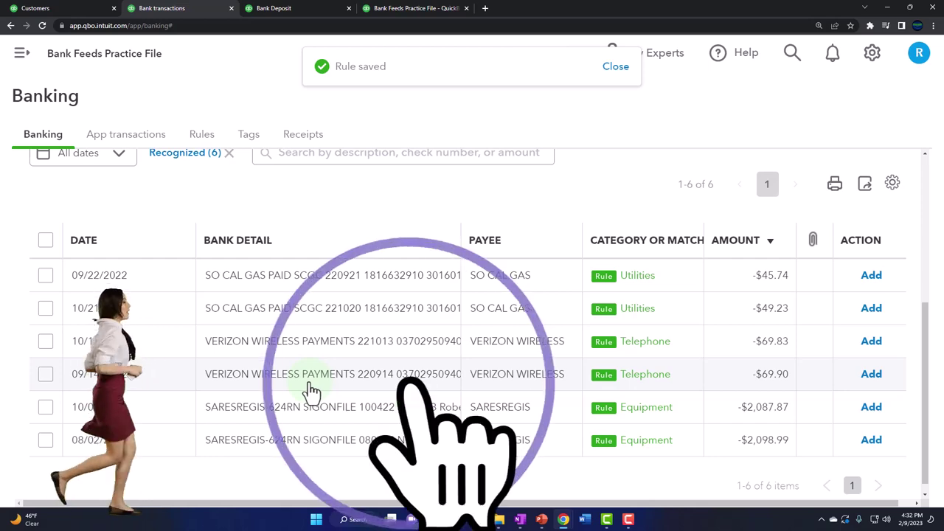
{"action": "scroll", "coordinate": [309, 390], "scroll_direction": "up", "scroll_amount": 1}
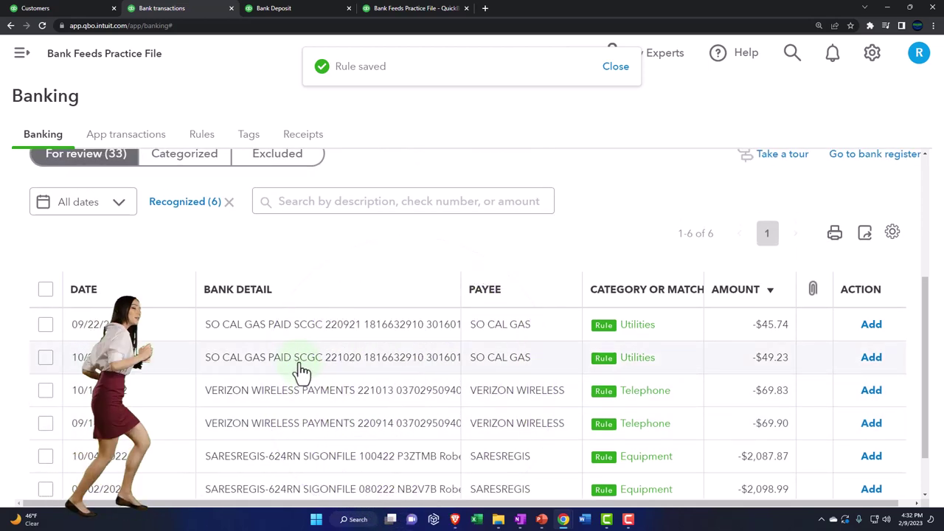
Examine the income lines of the 2022 Profit and Loss report and check the interest payments among all bank transactions for review.
{"action": "left_click", "coordinate": [376, 14]}
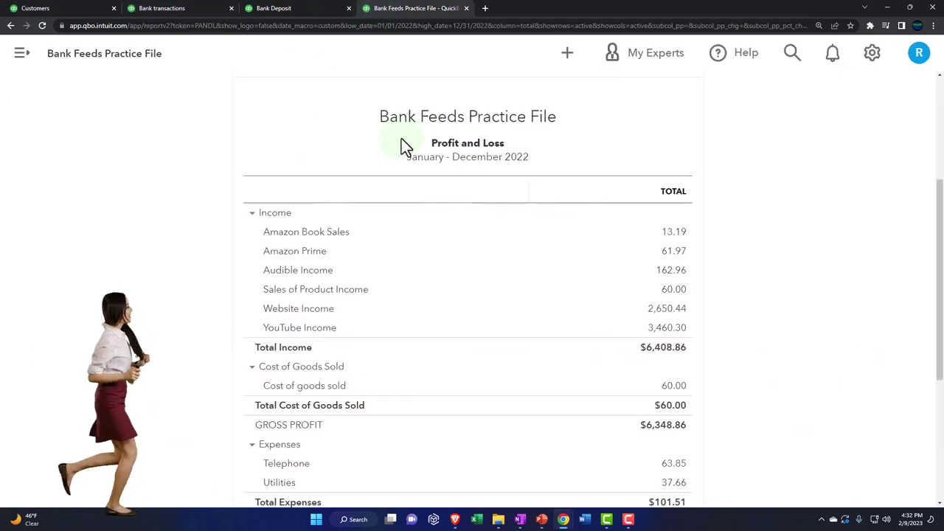
{"action": "scroll", "coordinate": [634, 295], "scroll_direction": "down", "scroll_amount": 3}
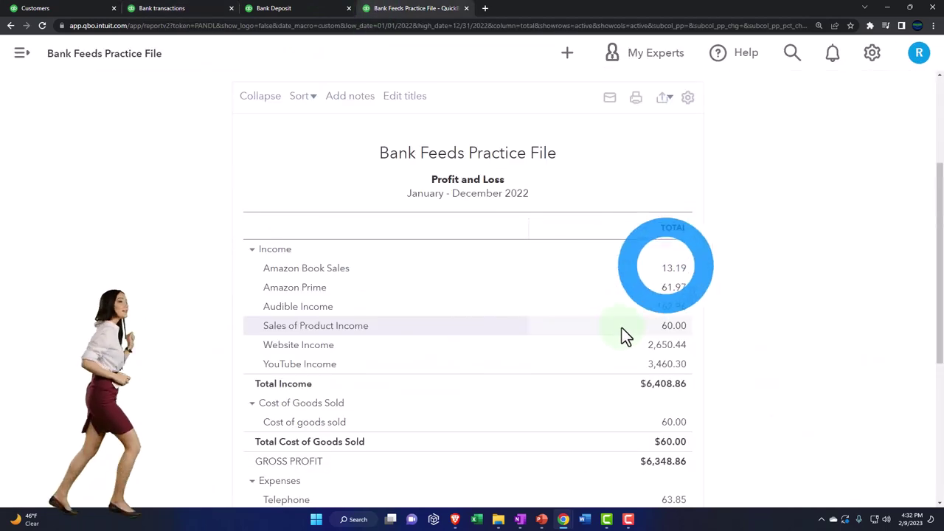
{"action": "scroll", "coordinate": [622, 333], "scroll_direction": "up", "scroll_amount": 5}
{"action": "scroll", "coordinate": [623, 336], "scroll_direction": "down", "scroll_amount": 1}
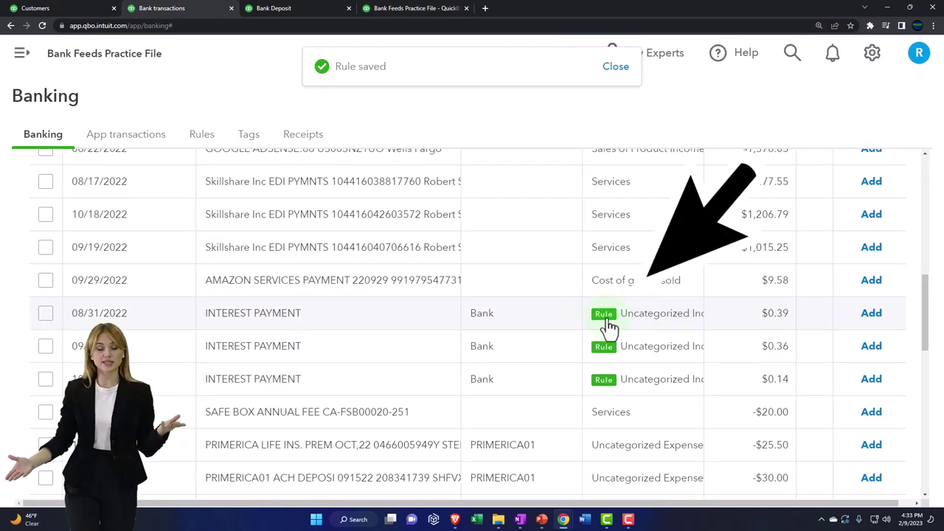
Open the list of bank rules and review their names, conditions and settings down to Bank Interest.
{"action": "scroll", "coordinate": [470, 352], "scroll_direction": "up", "scroll_amount": 10}
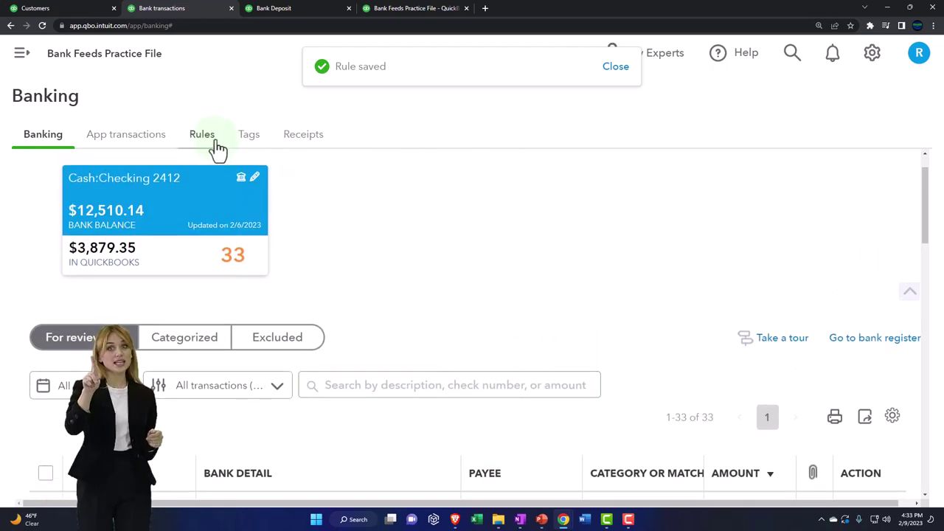
{"action": "left_click", "coordinate": [206, 139]}
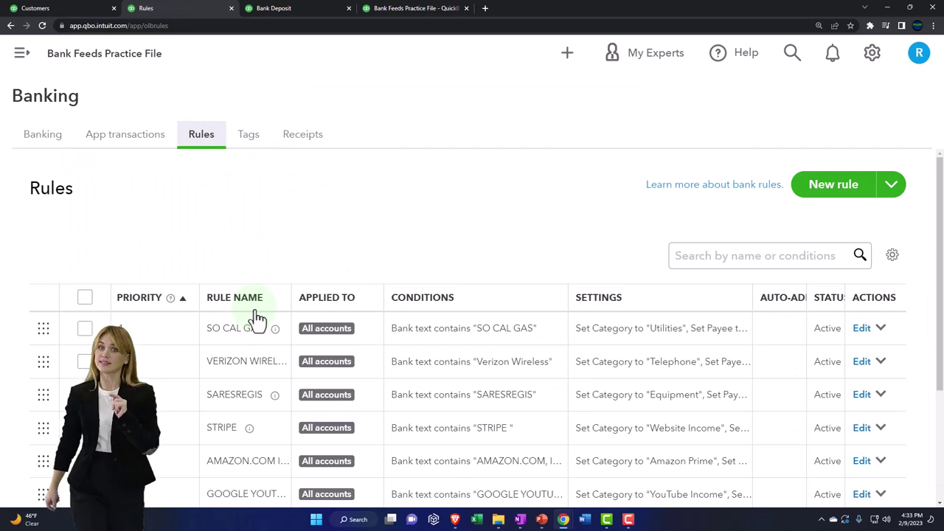
{"action": "scroll", "coordinate": [257, 318], "scroll_direction": "down", "scroll_amount": 3}
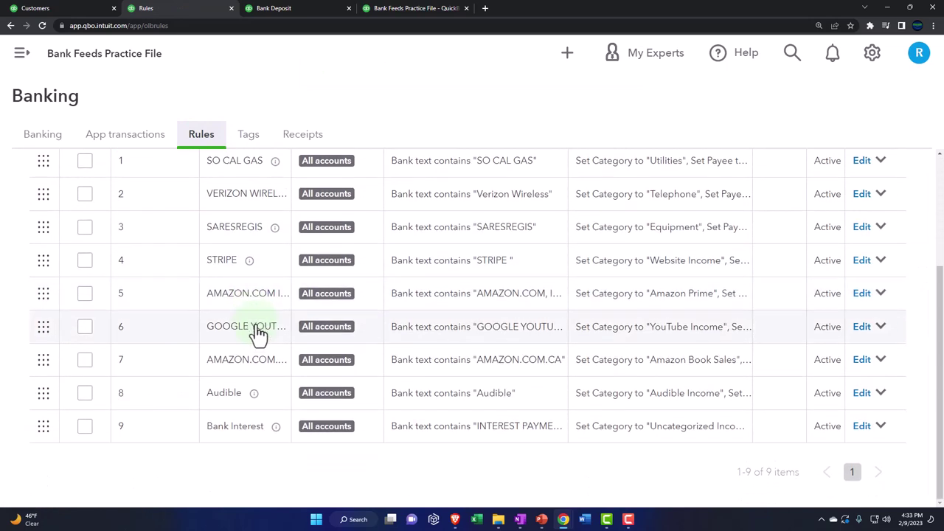
{"action": "scroll", "coordinate": [263, 369], "scroll_direction": "up", "scroll_amount": 1}
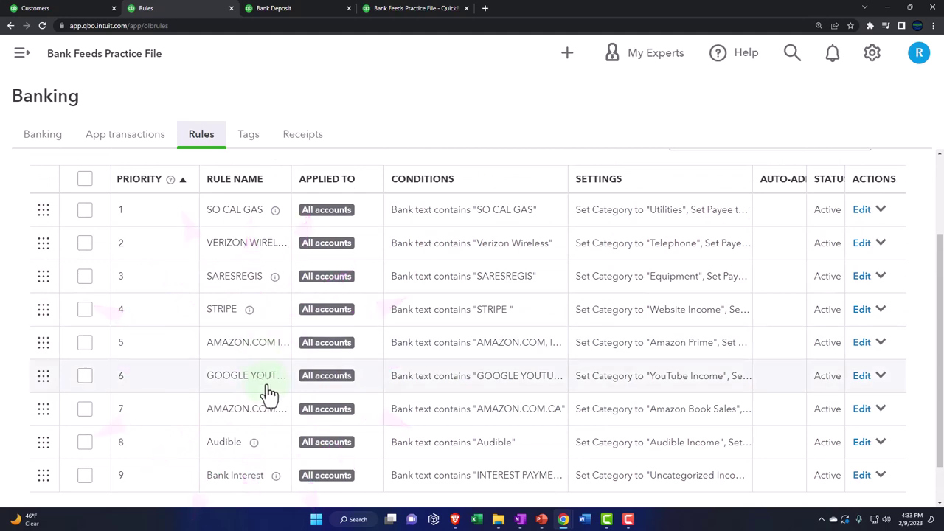
{"action": "scroll", "coordinate": [268, 391], "scroll_direction": "up", "scroll_amount": 2}
{"action": "scroll", "coordinate": [268, 391], "scroll_direction": "down", "scroll_amount": 2}
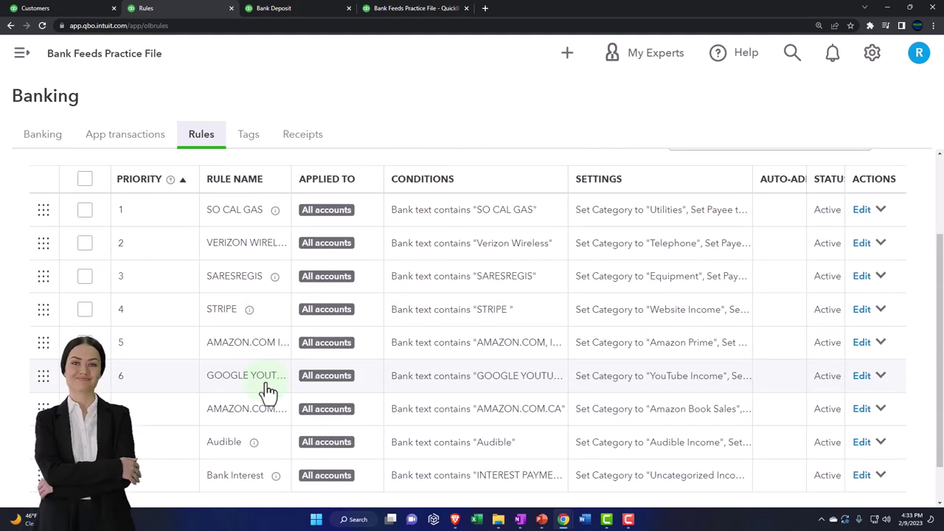
{"action": "scroll", "coordinate": [268, 391], "scroll_direction": "down", "scroll_amount": 1}
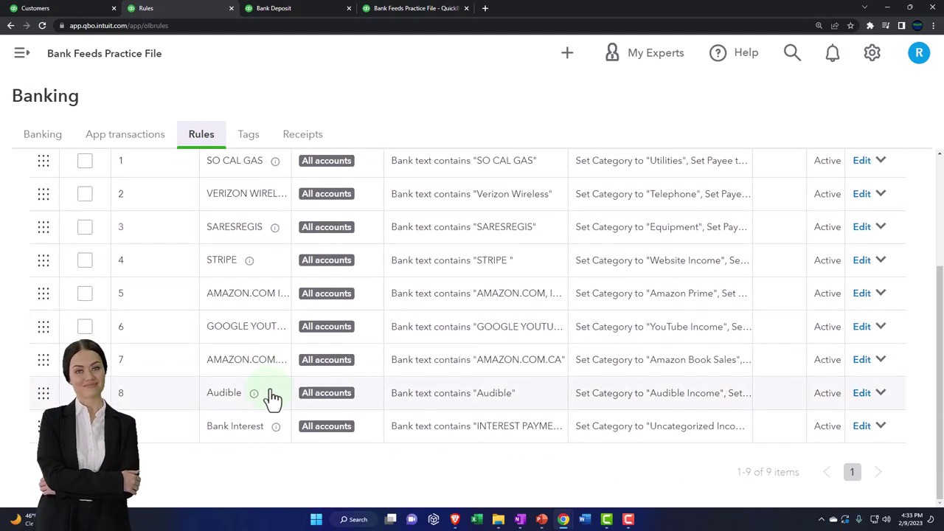
Open the Bank Interest rule for editing and start adding a new account for its category.
{"action": "left_click", "coordinate": [862, 426]}
{"action": "scroll", "coordinate": [762, 380], "scroll_direction": "down", "scroll_amount": 5}
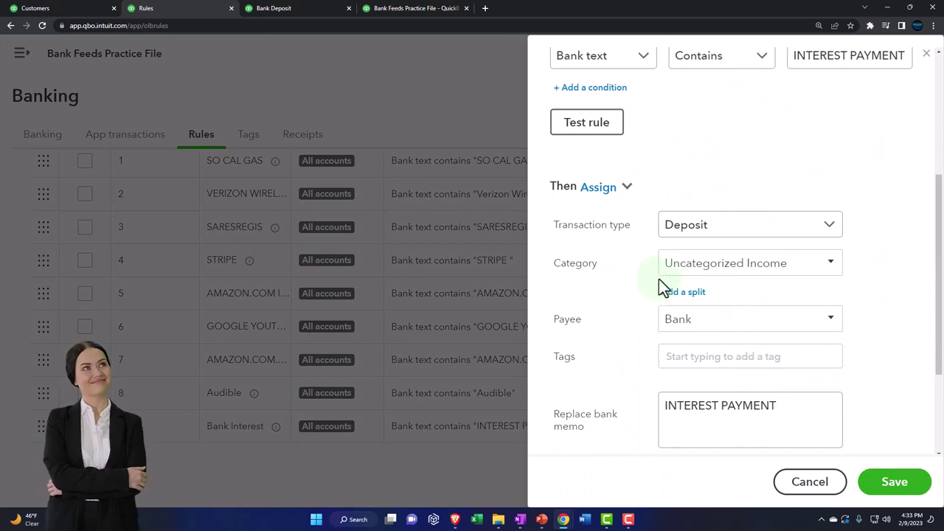
{"action": "left_click", "coordinate": [833, 265]}
{"action": "scroll", "coordinate": [713, 365], "scroll_direction": "up", "scroll_amount": 5}
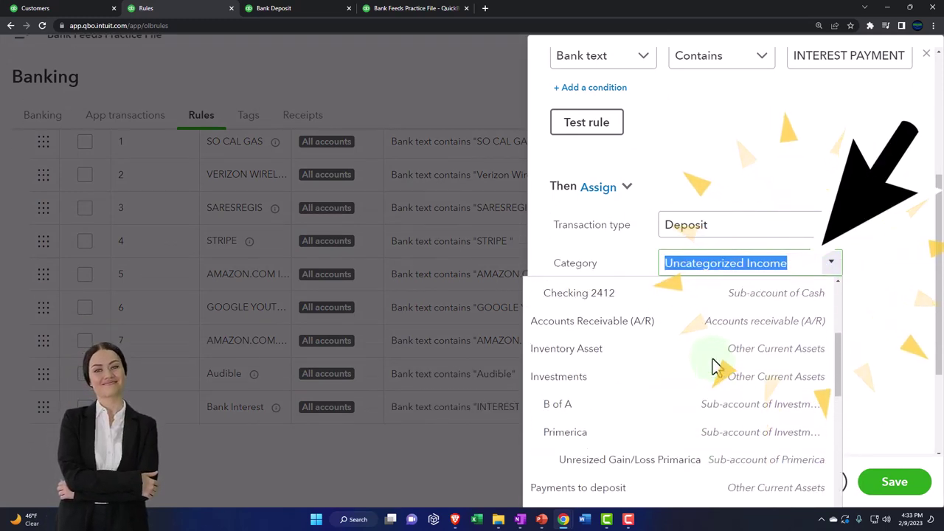
{"action": "scroll", "coordinate": [712, 365], "scroll_direction": "up", "scroll_amount": 5}
{"action": "left_click", "coordinate": [597, 302]}
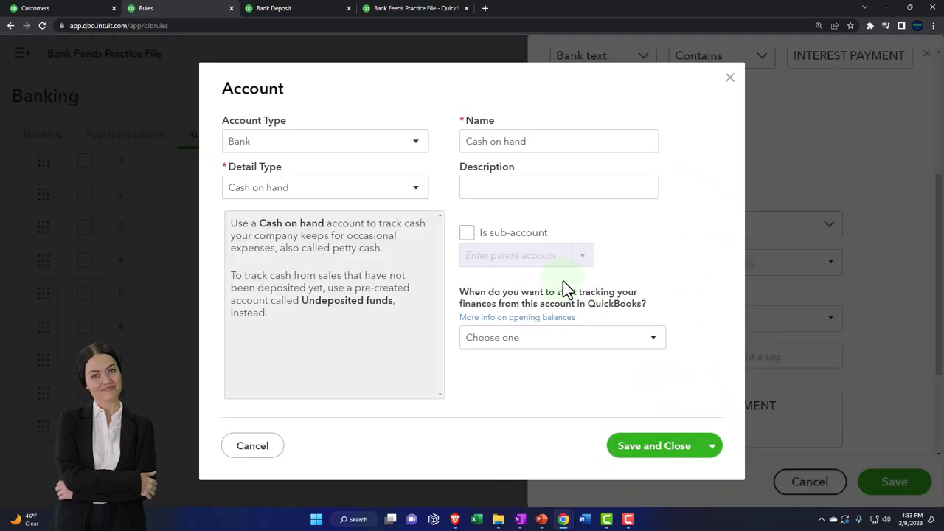
Set the new account's type to Other Income and its detail type to Other Miscellaneous Income.
{"action": "left_click", "coordinate": [419, 146]}
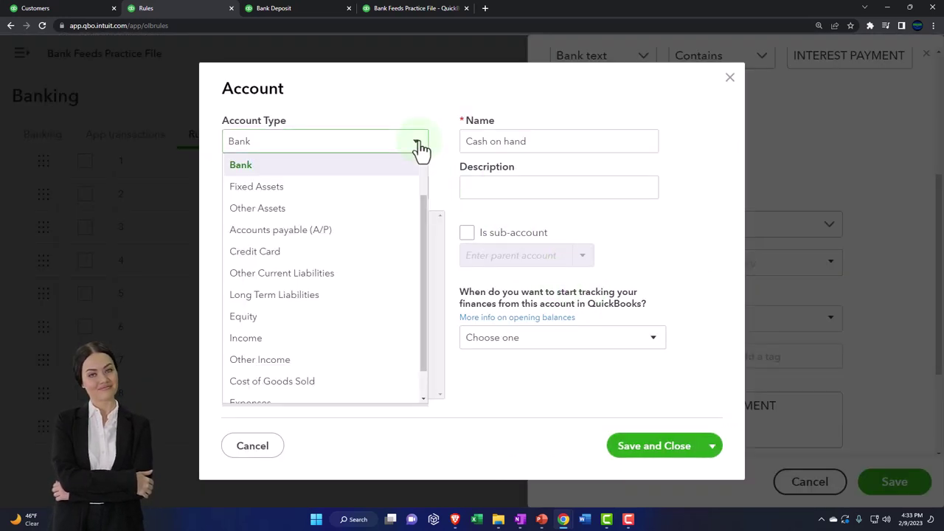
{"action": "left_click", "coordinate": [335, 341]}
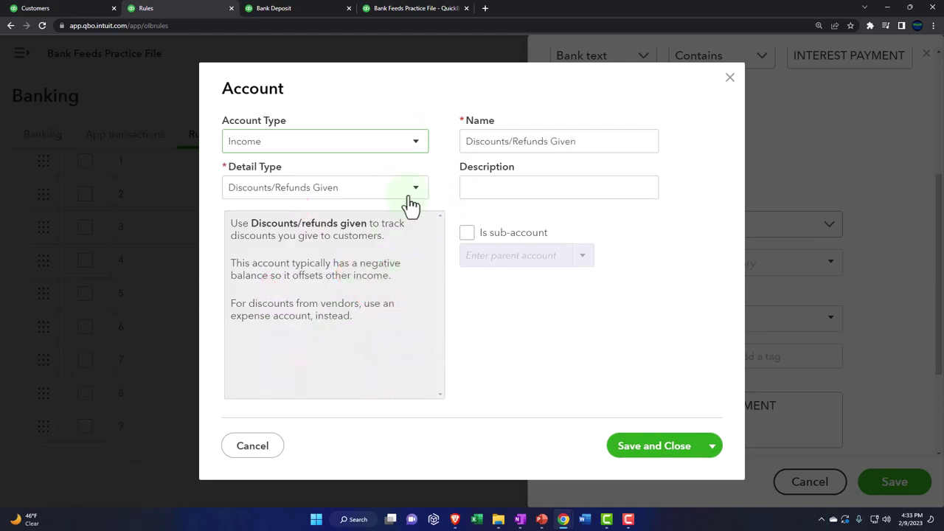
{"action": "left_click", "coordinate": [414, 193]}
{"action": "left_click", "coordinate": [417, 193]}
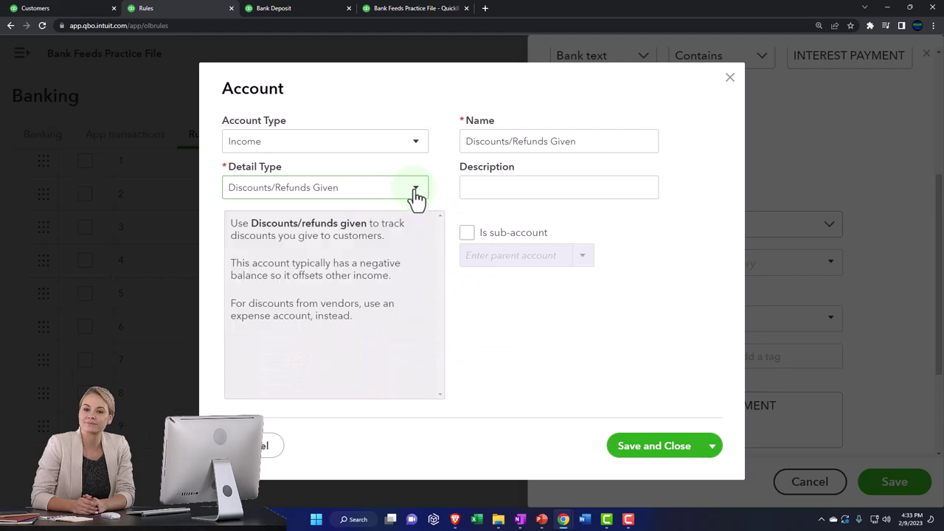
{"action": "left_click", "coordinate": [418, 144]}
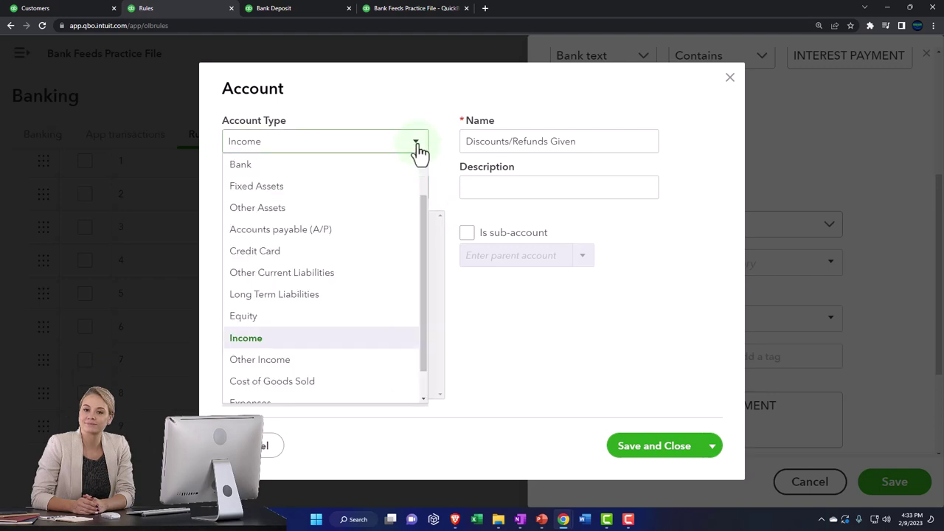
{"action": "left_click", "coordinate": [334, 360]}
{"action": "left_click", "coordinate": [414, 193]}
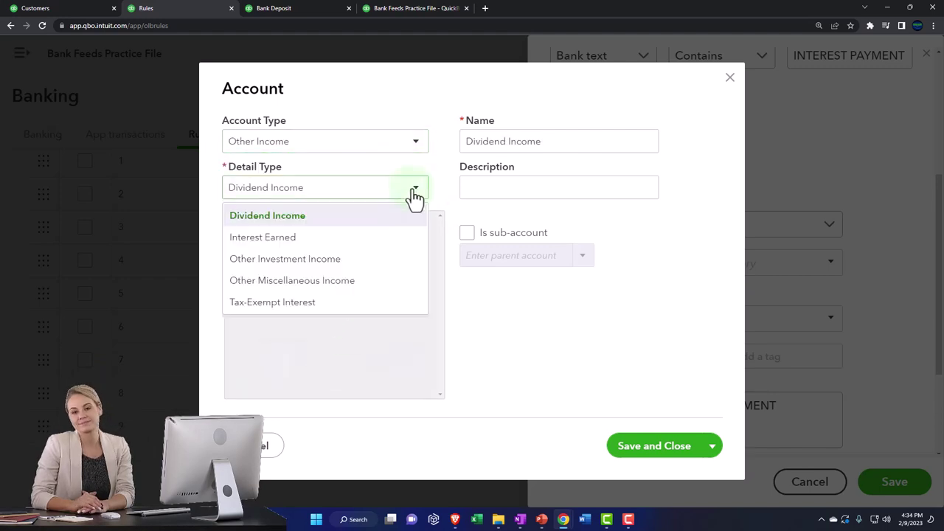
{"action": "left_click", "coordinate": [369, 282]}
Name the account Interest Income, save it as the rule's category and save the Bank Interest rule.
{"action": "type", "text": "I"}
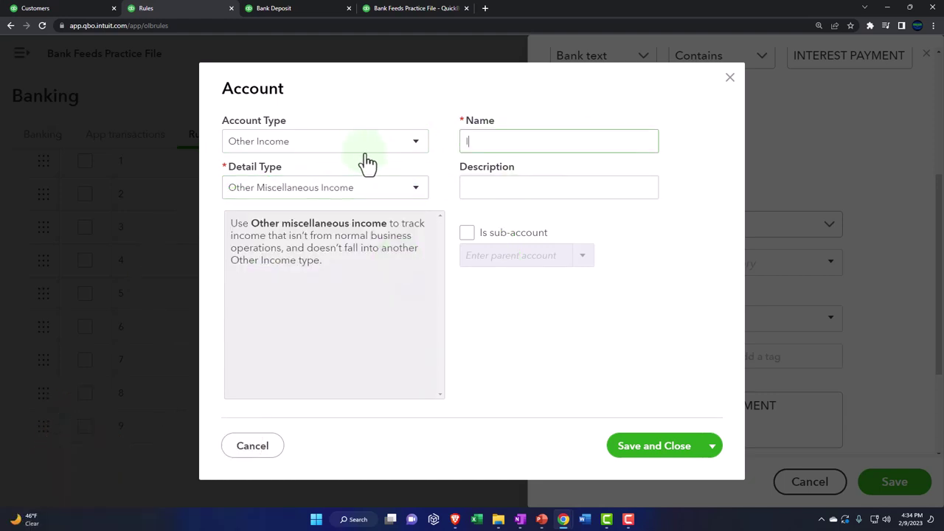
{"action": "type", "text": "nterest Income"}
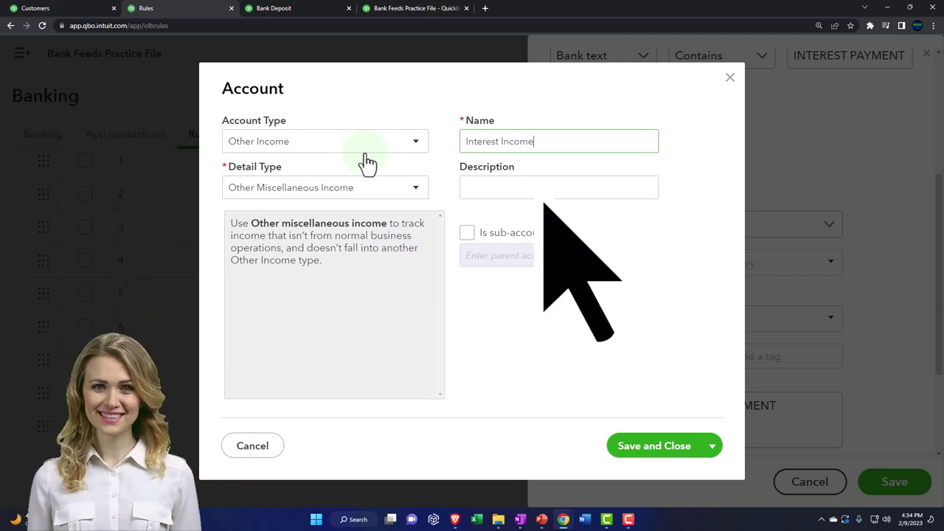
{"action": "left_click", "coordinate": [654, 446]}
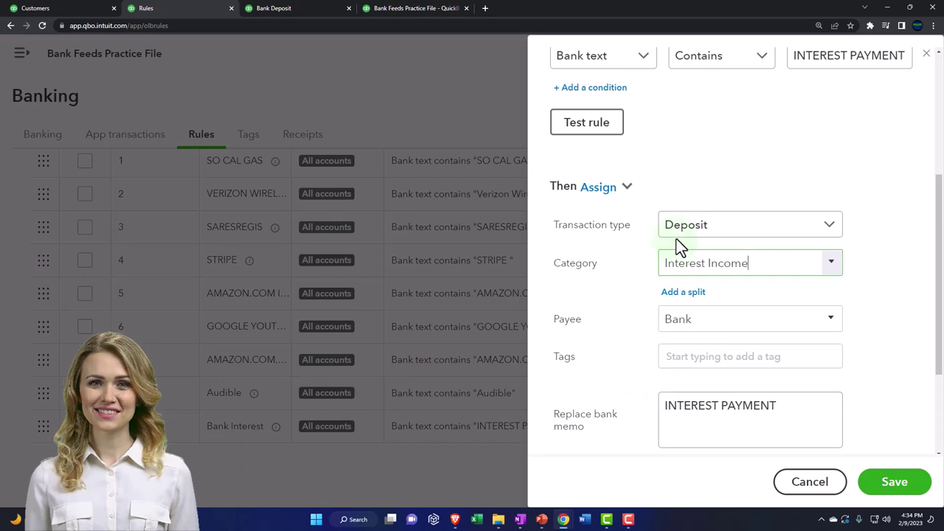
{"action": "scroll", "coordinate": [637, 376], "scroll_direction": "down", "scroll_amount": 3}
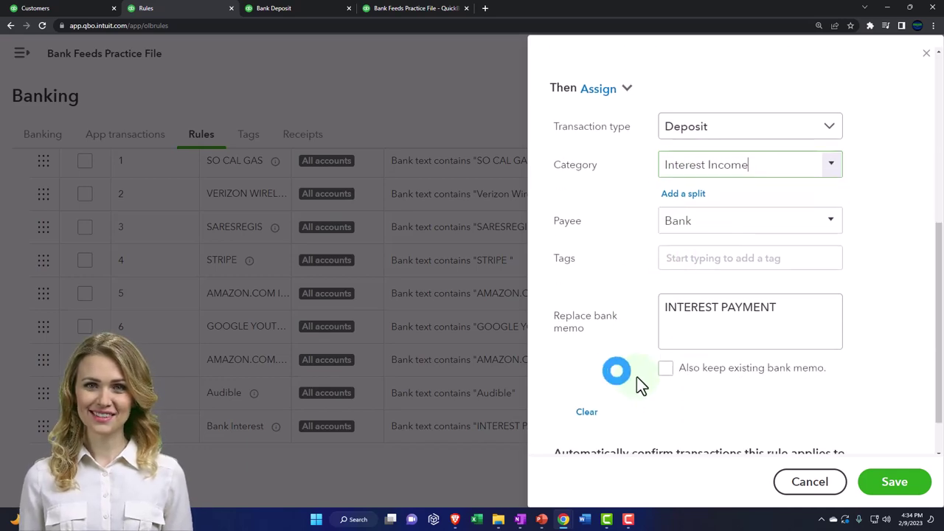
{"action": "left_click", "coordinate": [894, 482]}
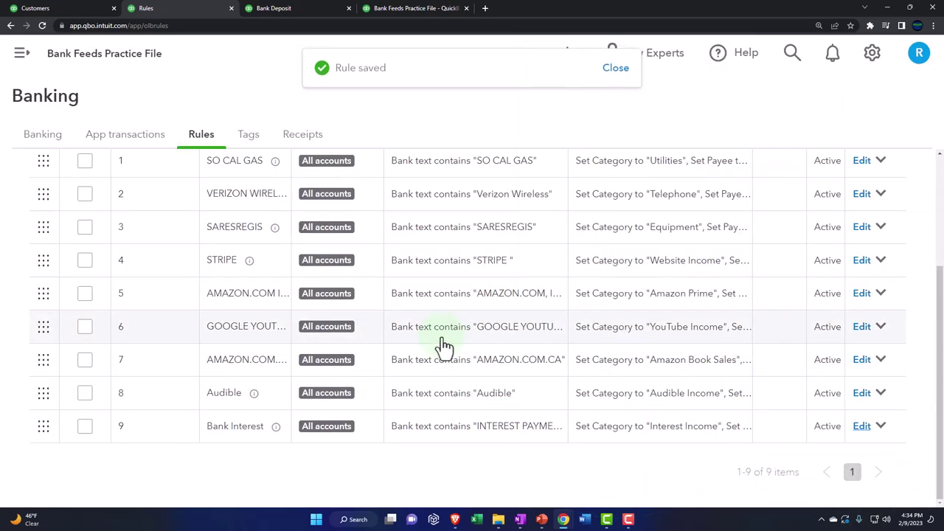
Return to the bank transactions for review and filter them to Recognized.
{"action": "left_click", "coordinate": [56, 148]}
{"action": "scroll", "coordinate": [290, 380], "scroll_direction": "down", "scroll_amount": 2}
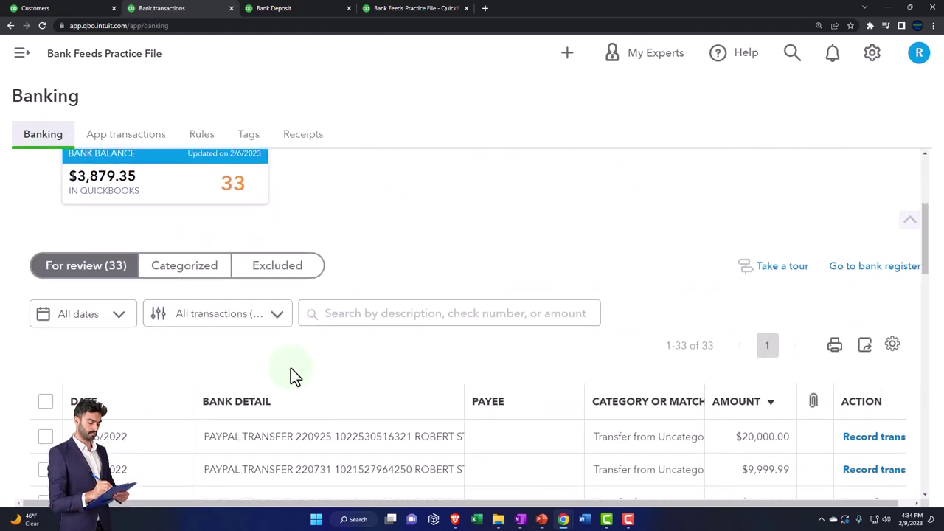
{"action": "scroll", "coordinate": [292, 375], "scroll_direction": "down", "scroll_amount": 2}
{"action": "left_click", "coordinate": [271, 187]}
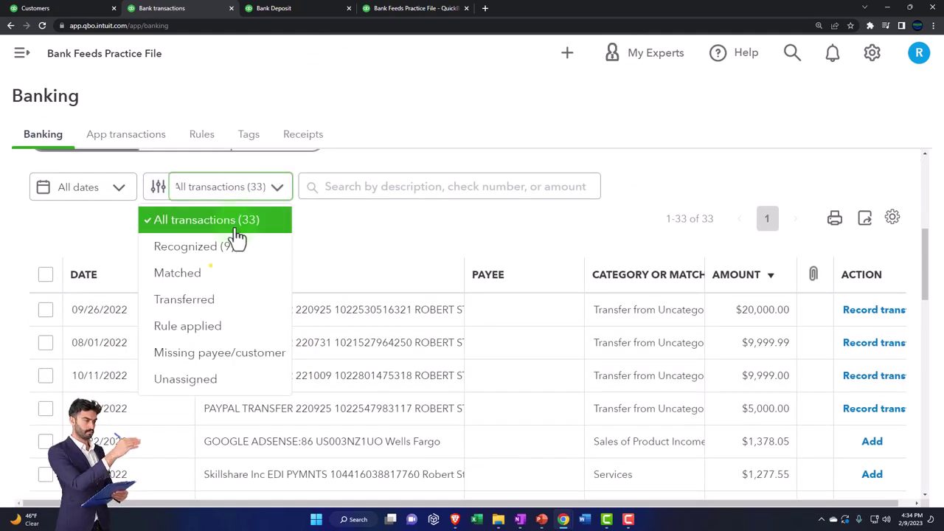
{"action": "left_click", "coordinate": [225, 251]}
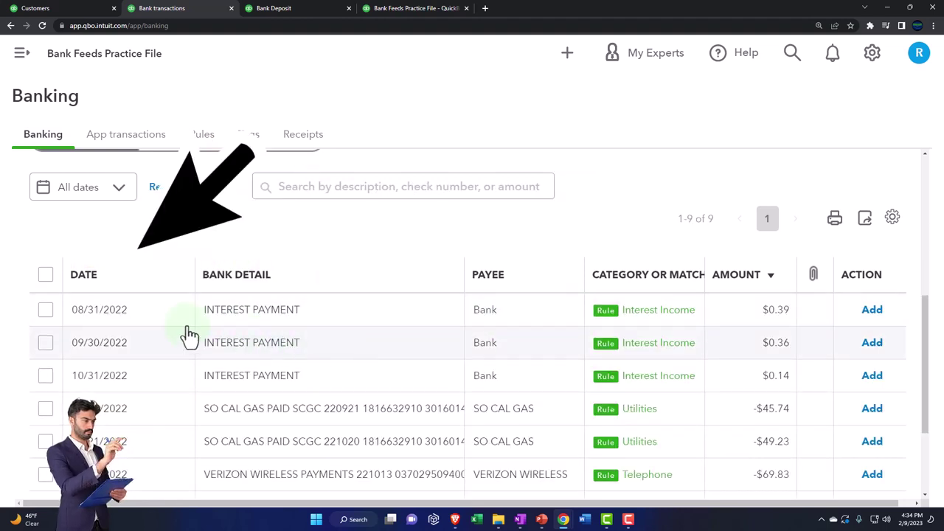
Select the INTEREST PAYMENT deposits of 08/31/2022, 09/30/2022 and 10/31/2022 and accept them together.
{"action": "left_click", "coordinate": [45, 309]}
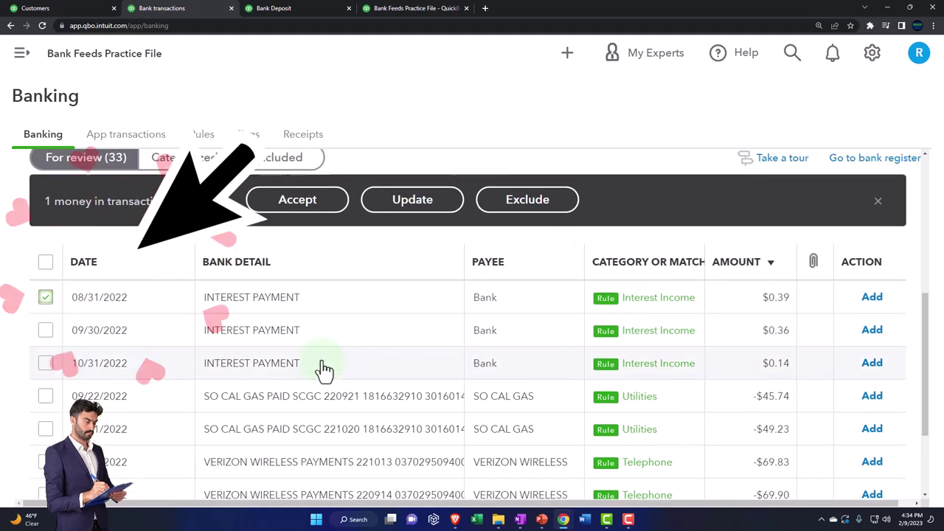
{"action": "left_click", "coordinate": [45, 395]}
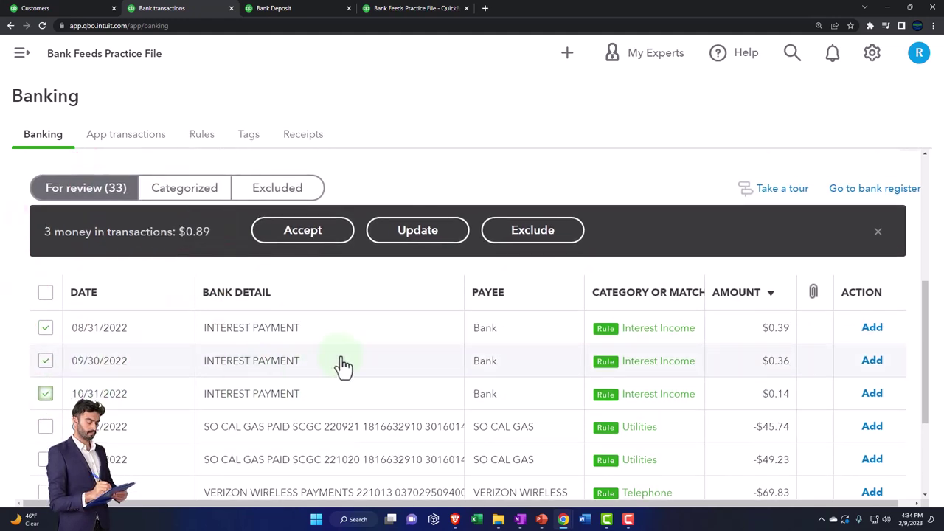
{"action": "left_click", "coordinate": [298, 231]}
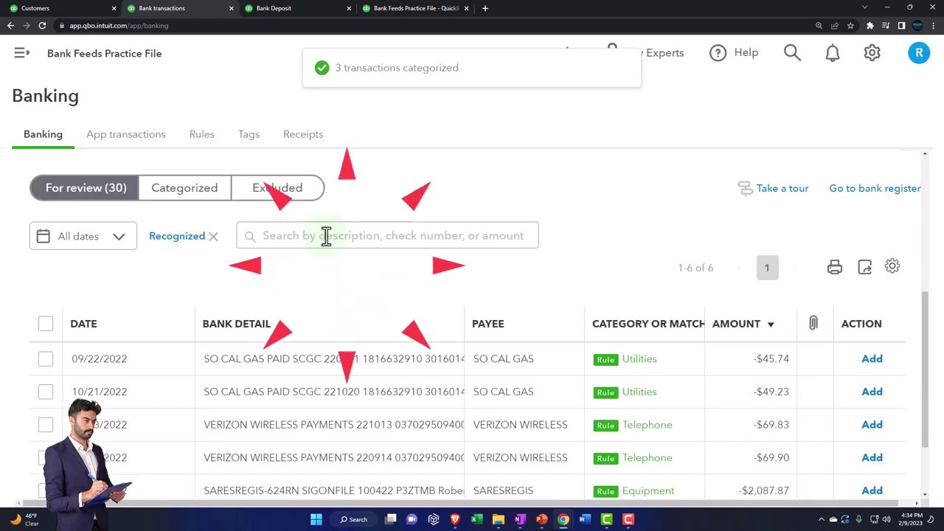
Rerun the 2022 Profit and Loss report and compare its Income lines with the Interest Income line under Other Income.
{"action": "left_click", "coordinate": [411, 10]}
{"action": "scroll", "coordinate": [532, 233], "scroll_direction": "up", "scroll_amount": 6}
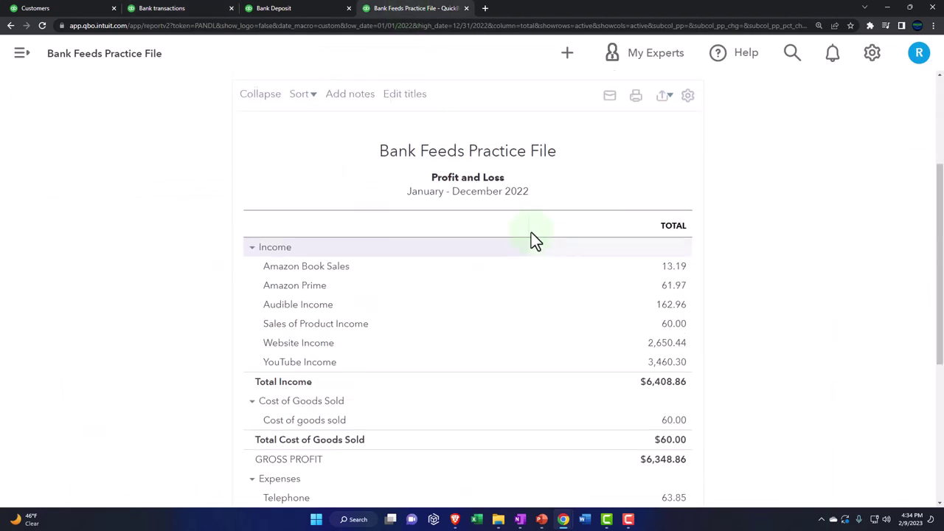
{"action": "left_click", "coordinate": [675, 216]}
{"action": "scroll", "coordinate": [603, 345], "scroll_direction": "down", "scroll_amount": 3}
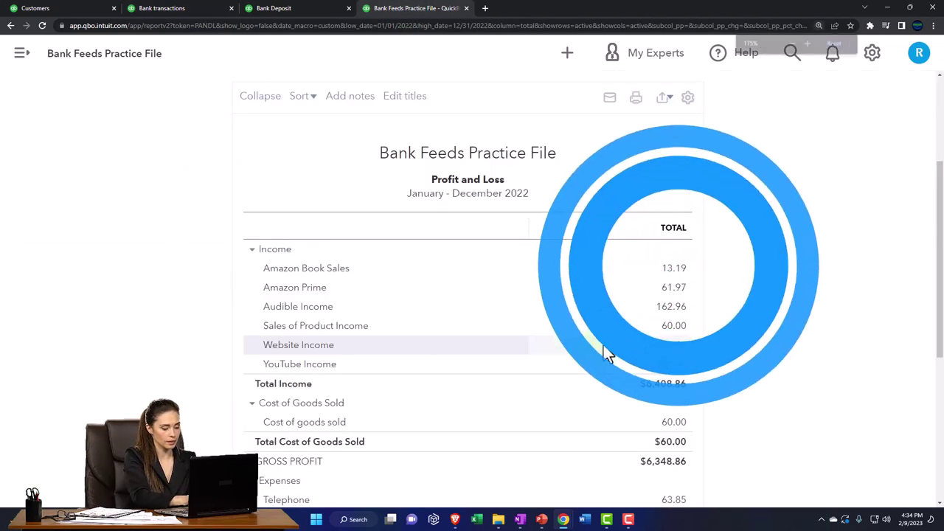
{"action": "scroll", "coordinate": [580, 345], "scroll_direction": "up", "scroll_amount": 4}
{"action": "scroll", "coordinate": [562, 343], "scroll_direction": "down", "scroll_amount": 5}
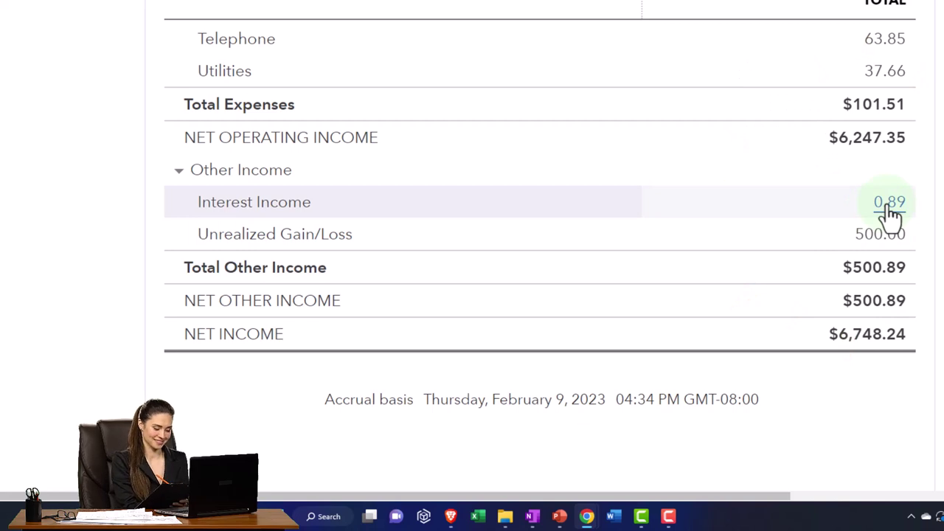
{"action": "scroll", "coordinate": [891, 218], "scroll_direction": "up", "scroll_amount": 15}
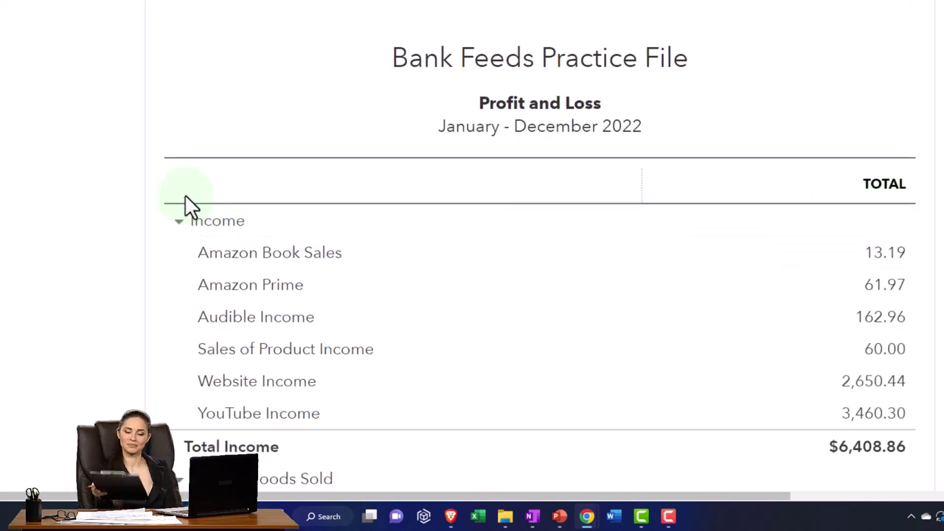
{"action": "scroll", "coordinate": [103, 207], "scroll_direction": "down", "scroll_amount": 3}
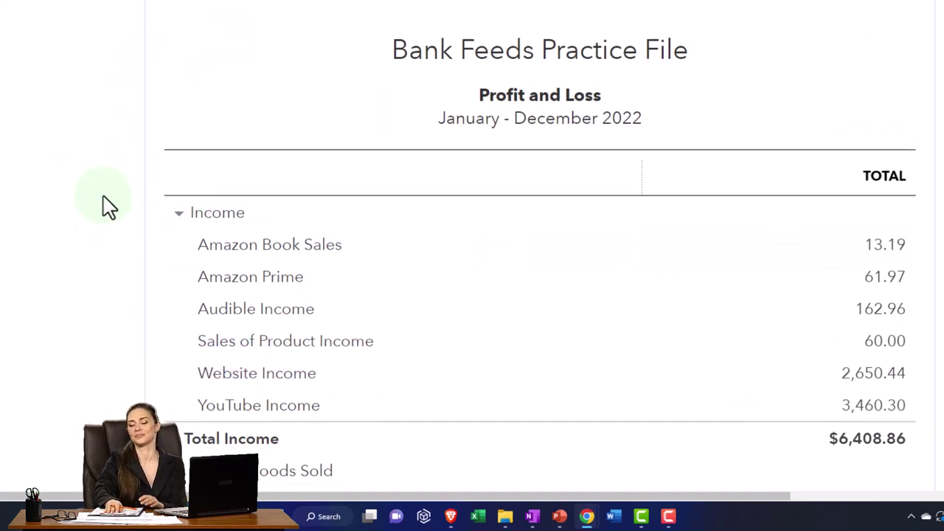
{"action": "scroll", "coordinate": [103, 206], "scroll_direction": "down", "scroll_amount": 5}
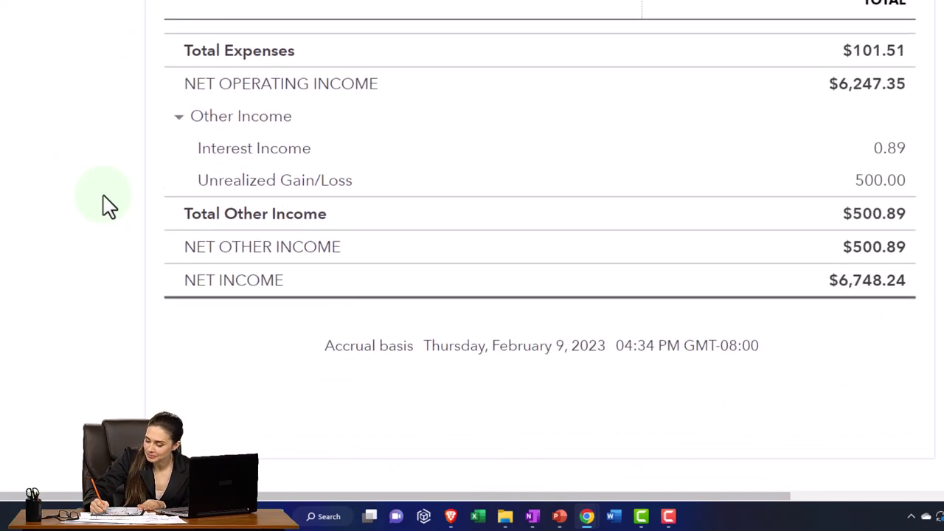
{"action": "scroll", "coordinate": [88, 219], "scroll_direction": "up", "scroll_amount": 6}
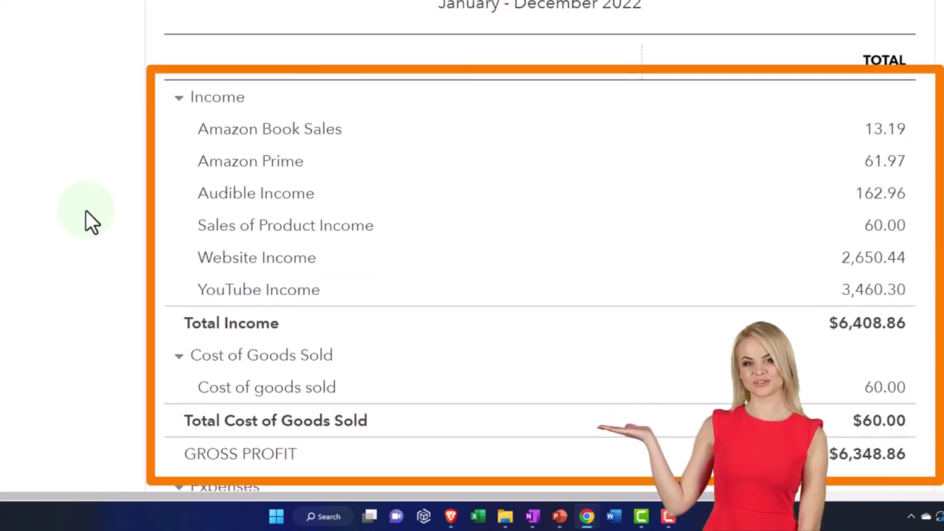
Switch to OneNote to view the vendor, customer and employee workflow chart, and return to the Profit and Loss report.
{"action": "left_click", "coordinate": [532, 517]}
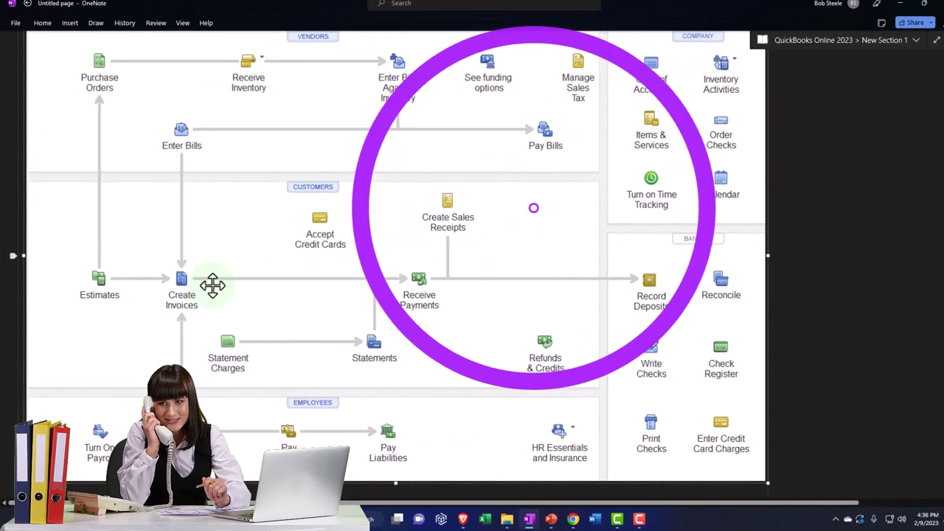
{"action": "left_click", "coordinate": [887, 12]}
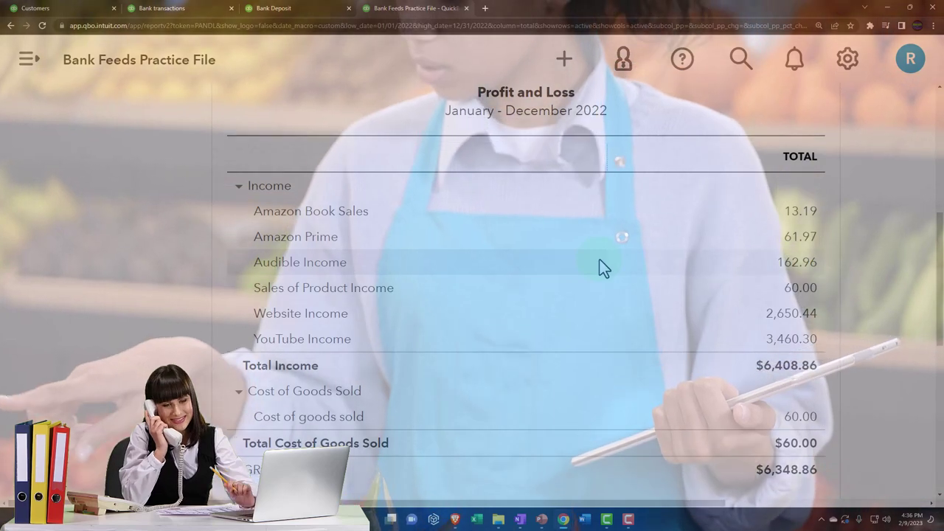
{"action": "scroll", "coordinate": [582, 251], "scroll_direction": "up", "scroll_amount": 3}
{"action": "scroll", "coordinate": [581, 251], "scroll_direction": "up", "scroll_amount": 2}
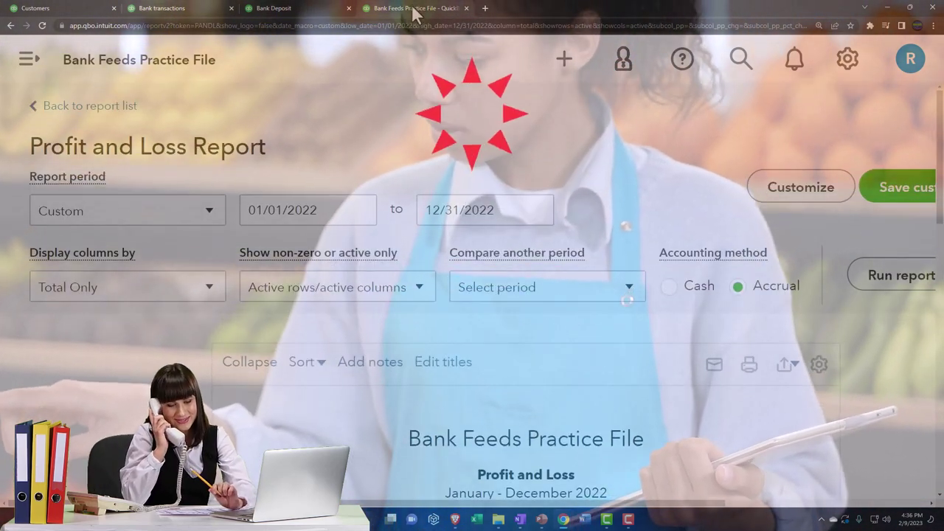
Duplicate the Profit and Loss browser tab and open the Reports list in the copy with the navigation menu collapsed.
{"action": "right_click", "coordinate": [413, 9]}
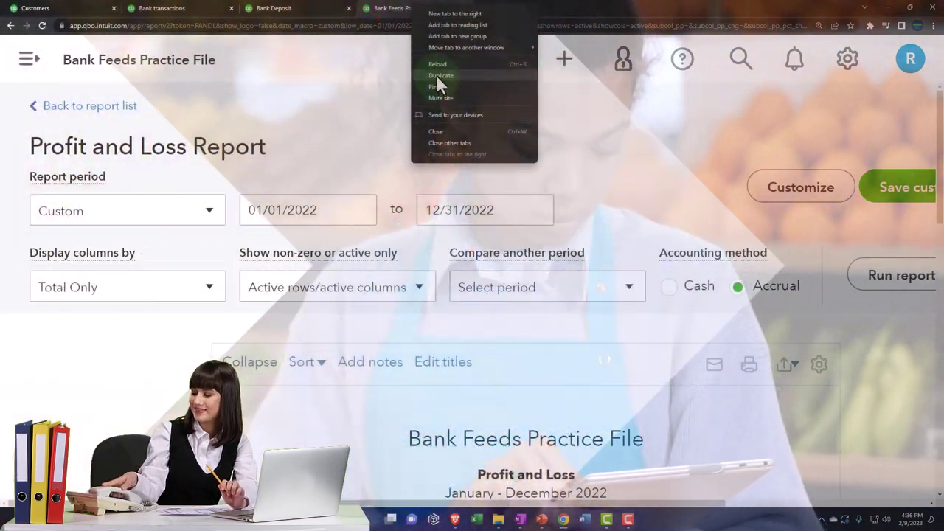
{"action": "left_click", "coordinate": [437, 75]}
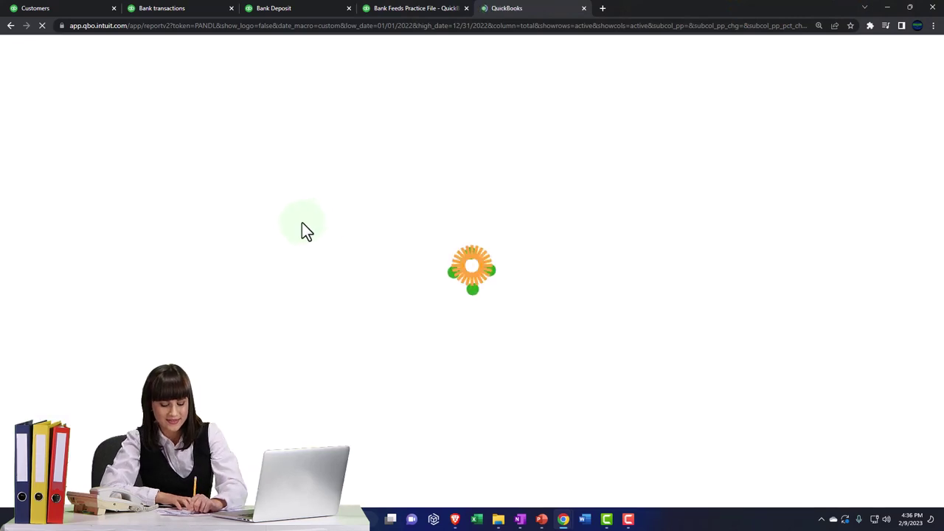
{"action": "key", "text": "ctrl+minus"}
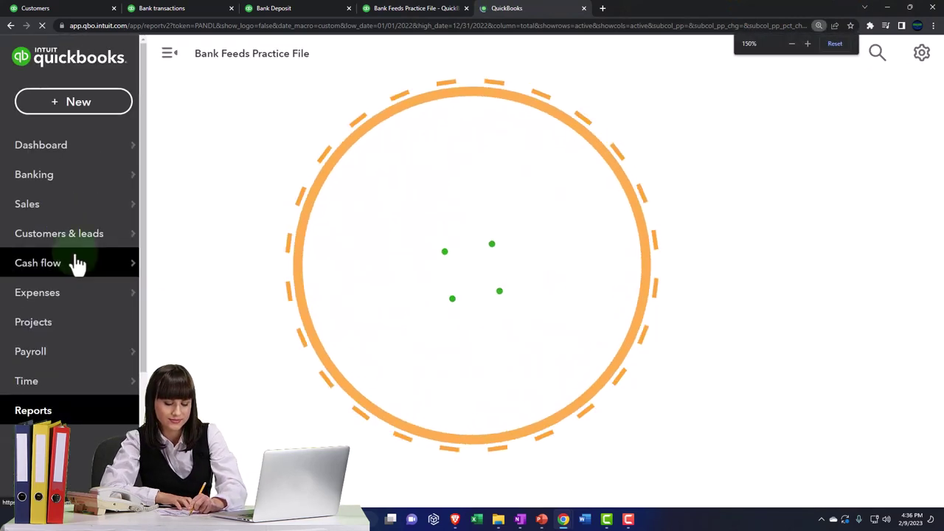
{"action": "scroll", "coordinate": [70, 264], "scroll_direction": "down", "scroll_amount": 2}
{"action": "left_click", "coordinate": [35, 313]}
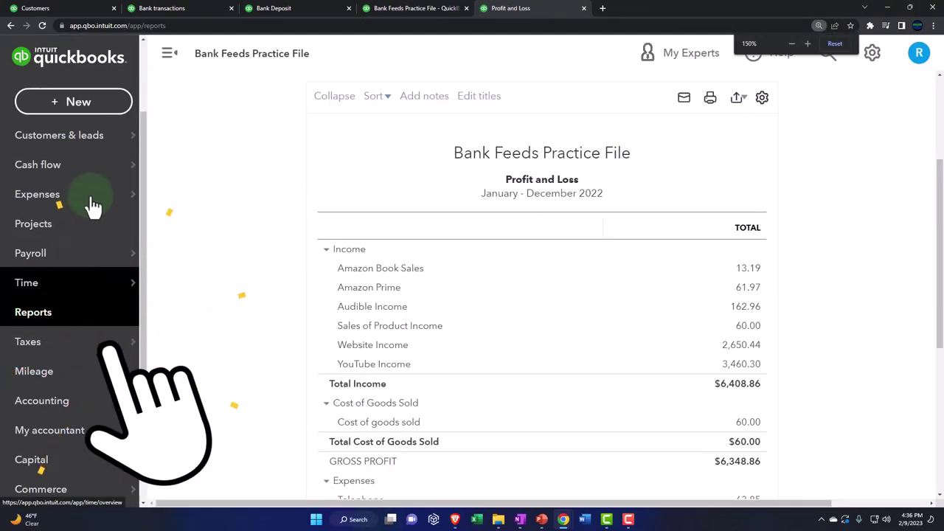
{"action": "left_click", "coordinate": [168, 59]}
Find the Trial Balance report by name in the report list and open it.
{"action": "left_click", "coordinate": [644, 249]}
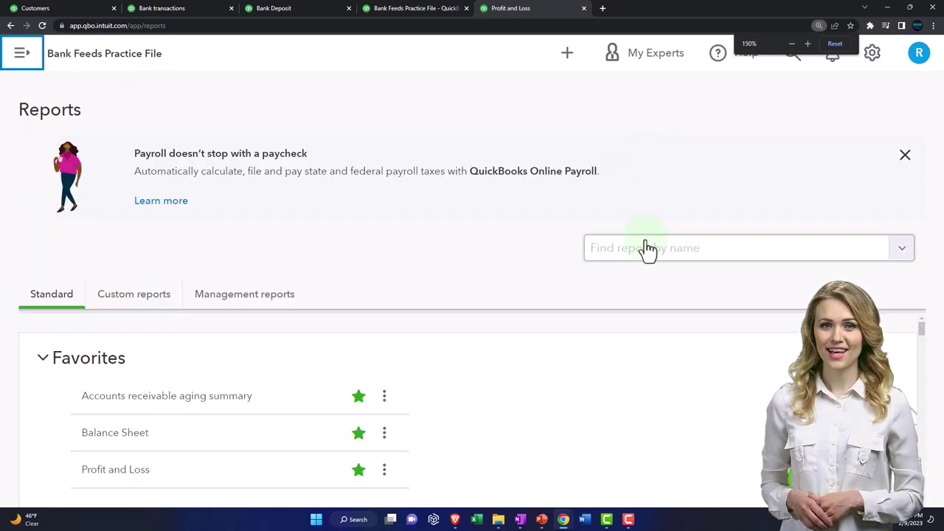
{"action": "type", "text": "Tria"}
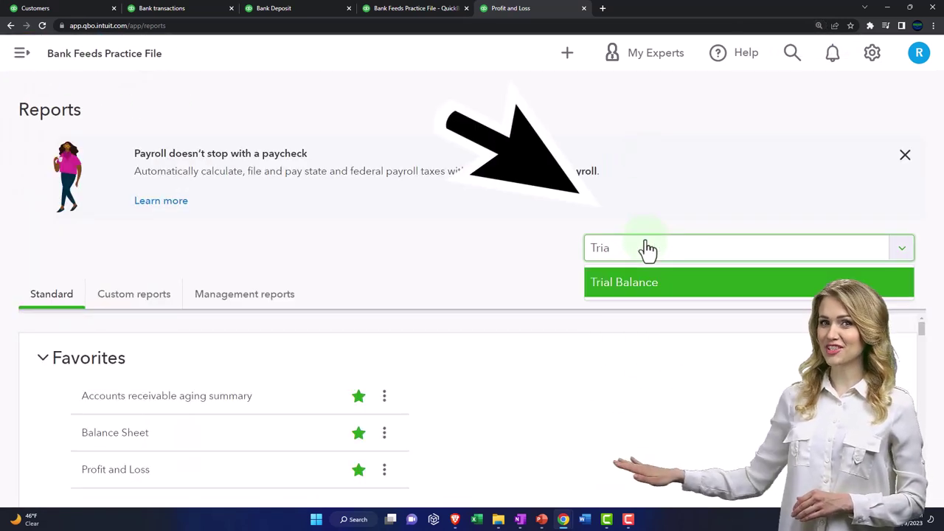
{"action": "key", "text": "Return"}
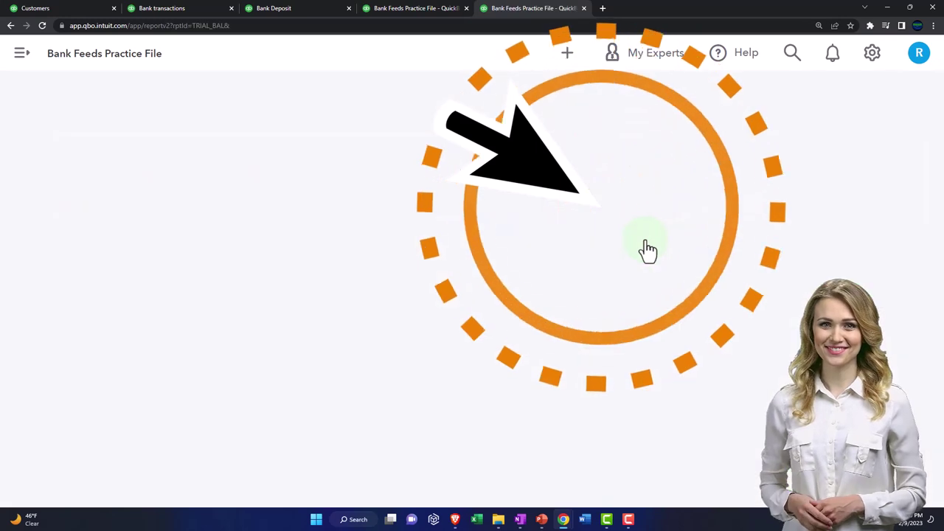
Set the Trial Balance report period from 01/01/2022 to 12/31/2022 and run the report.
{"action": "left_click_drag", "start_coordinate": [252, 166], "coordinate": [89, 175]}
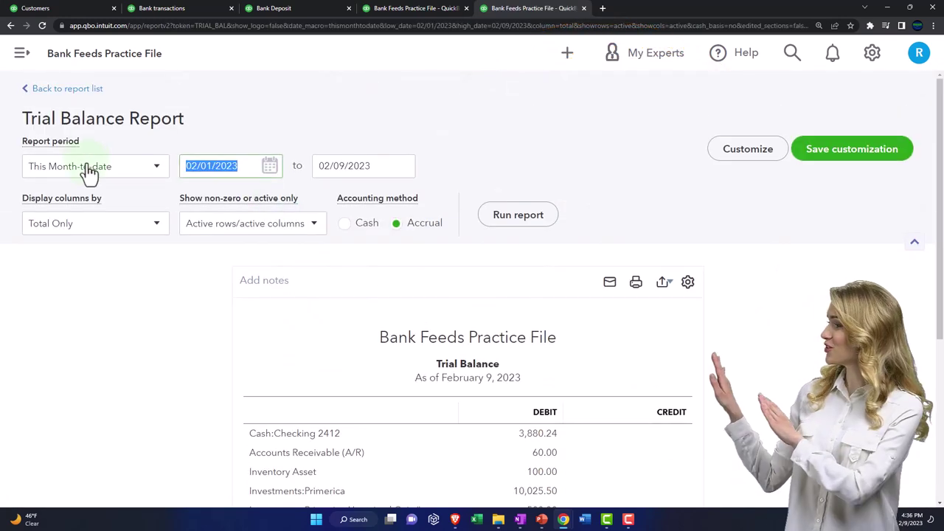
{"action": "type", "text": "010122"}
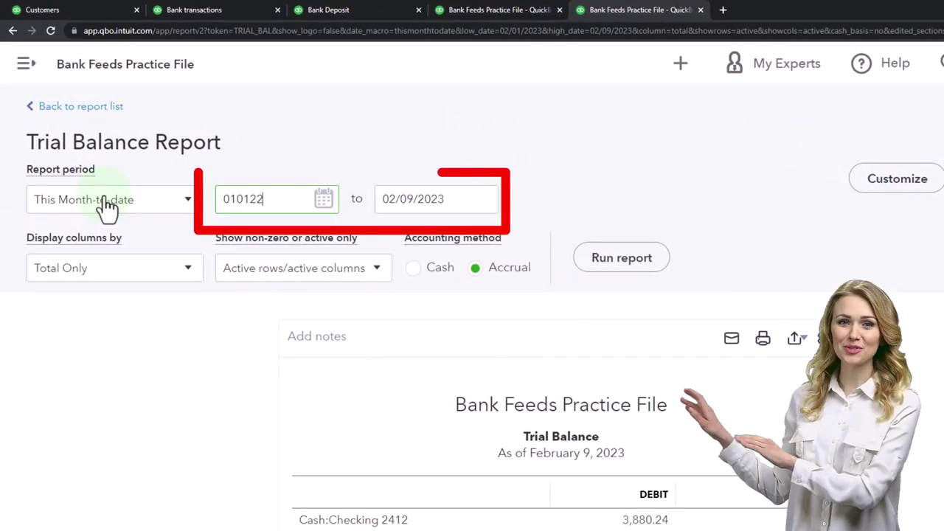
{"action": "key", "text": "Tab"}
{"action": "type", "text": "123122"}
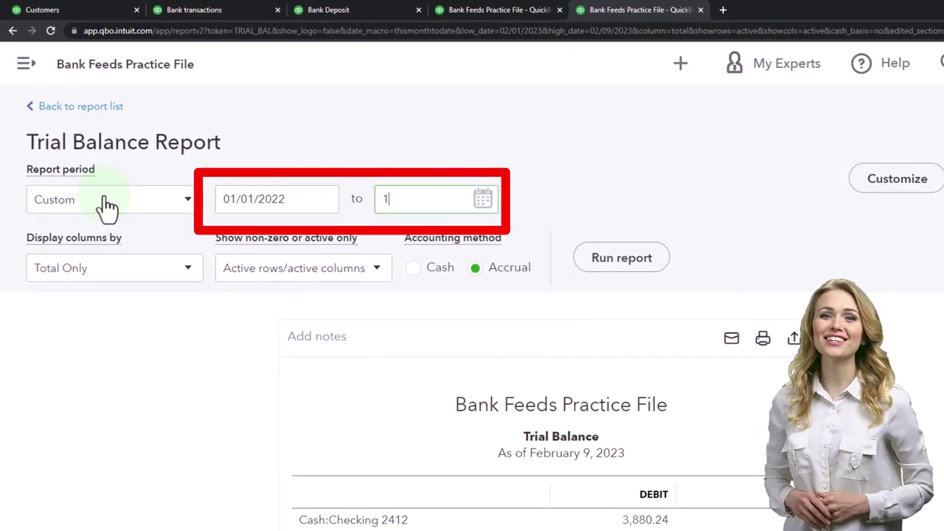
{"action": "key", "text": "Tab"}
{"action": "left_click", "coordinate": [614, 254]}
Examine the 2022 Trial Balance's debit and credit columns from Checking through the income accounts, Interest Income and the TOTAL row.
{"action": "scroll", "coordinate": [261, 422], "scroll_direction": "down", "scroll_amount": 3}
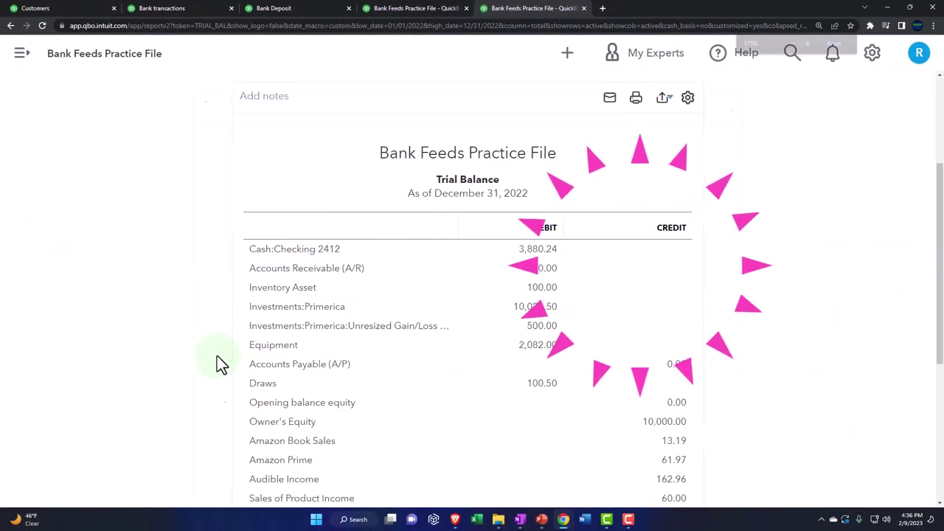
{"action": "key", "text": "ctrl+plus"}
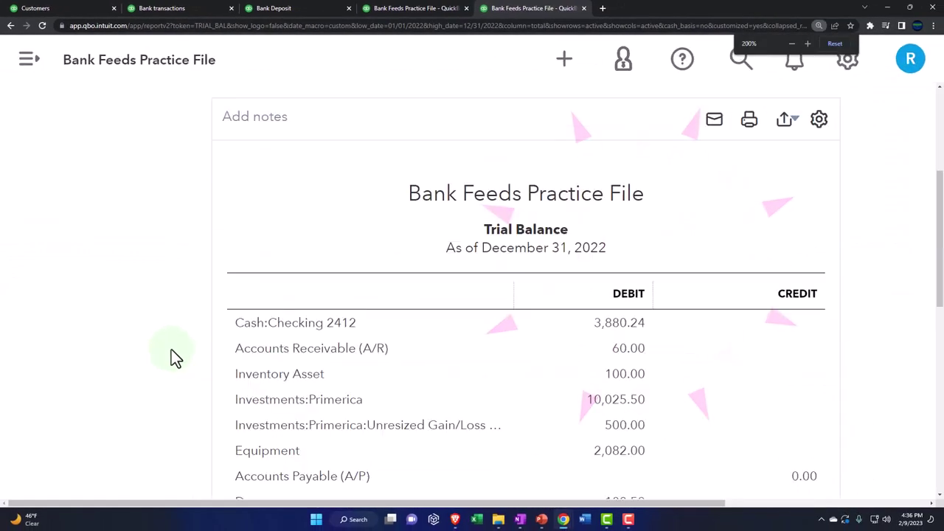
{"action": "scroll", "coordinate": [166, 344], "scroll_direction": "down", "scroll_amount": 1}
{"action": "scroll", "coordinate": [166, 344], "scroll_direction": "down", "scroll_amount": 1}
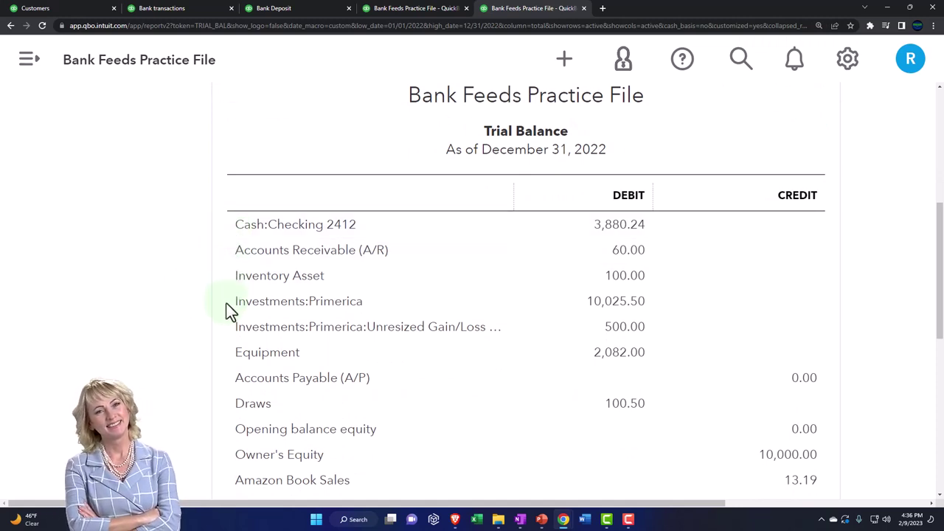
{"action": "scroll", "coordinate": [226, 309], "scroll_direction": "down", "scroll_amount": 1}
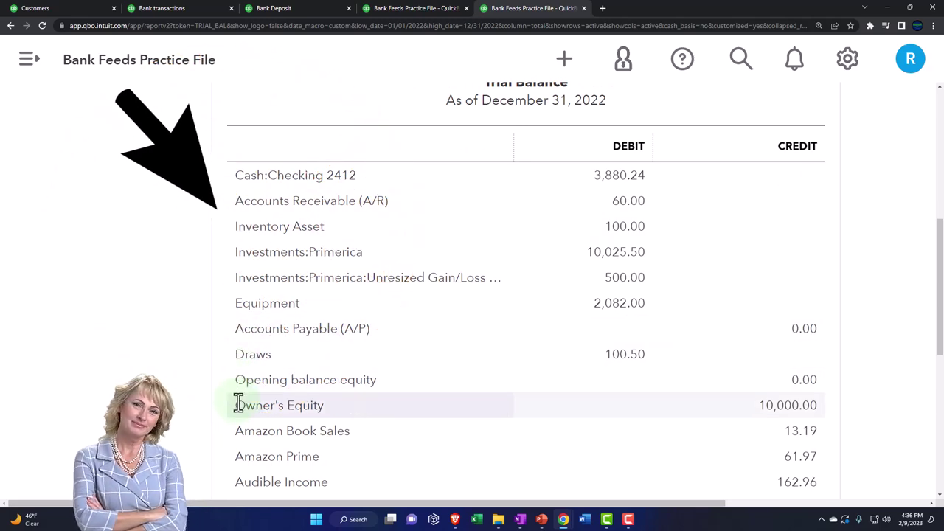
{"action": "scroll", "coordinate": [239, 405], "scroll_direction": "down", "scroll_amount": 1}
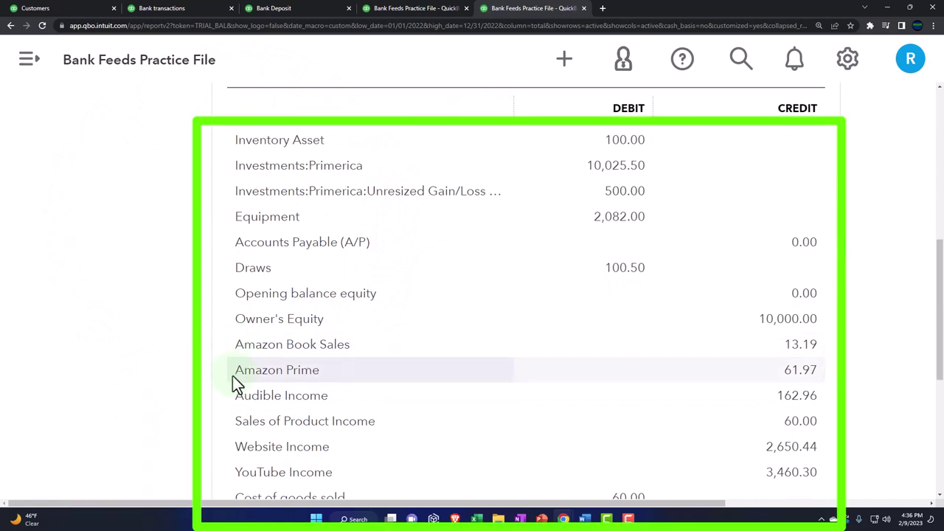
{"action": "scroll", "coordinate": [232, 378], "scroll_direction": "down", "scroll_amount": 1}
{"action": "scroll", "coordinate": [233, 402], "scroll_direction": "down", "scroll_amount": 2}
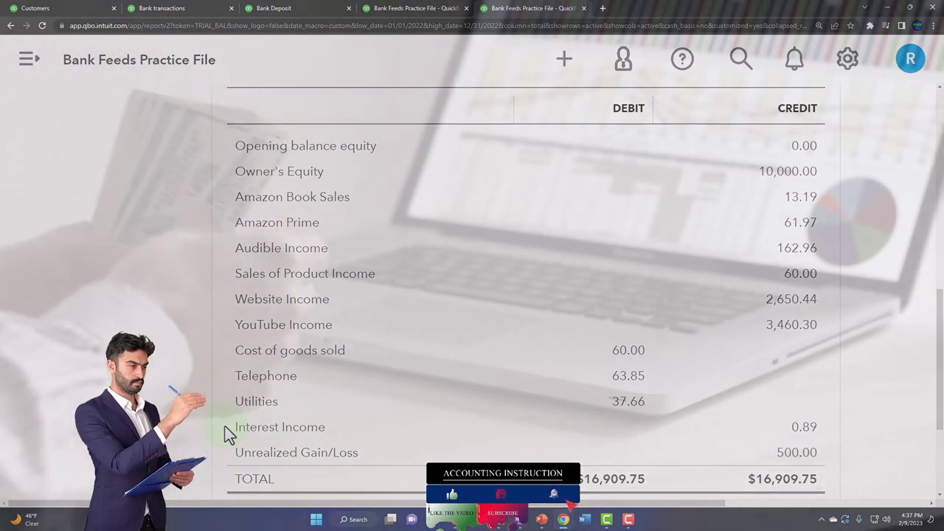
{"action": "scroll", "coordinate": [225, 427], "scroll_direction": "up", "scroll_amount": 3}
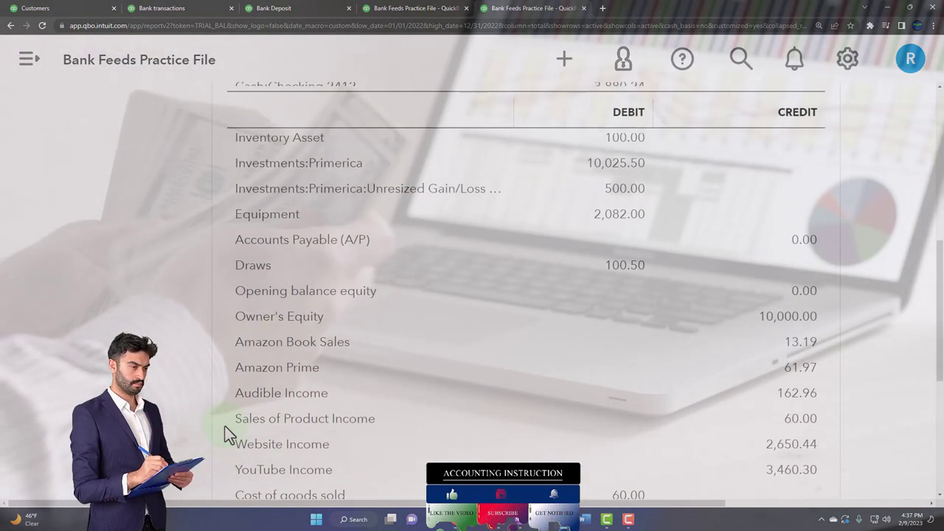
{"action": "scroll", "coordinate": [225, 426], "scroll_direction": "up", "scroll_amount": 1}
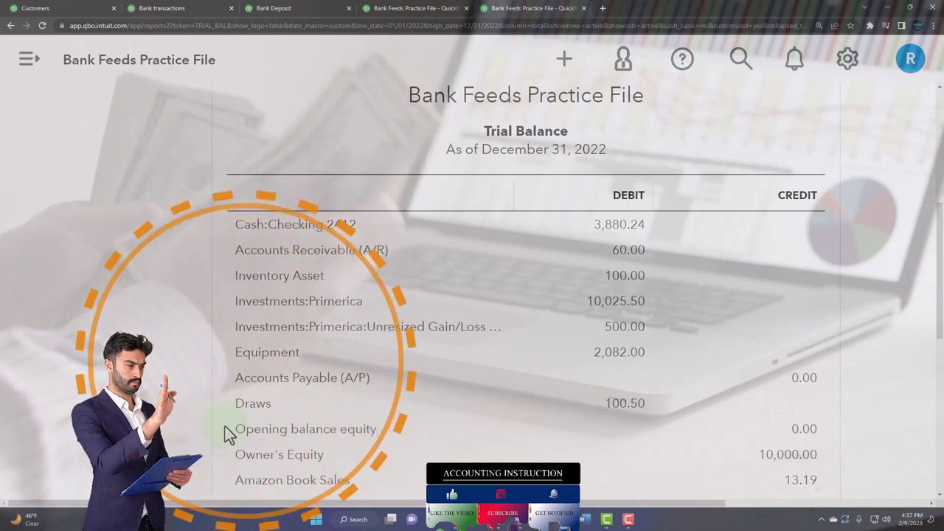